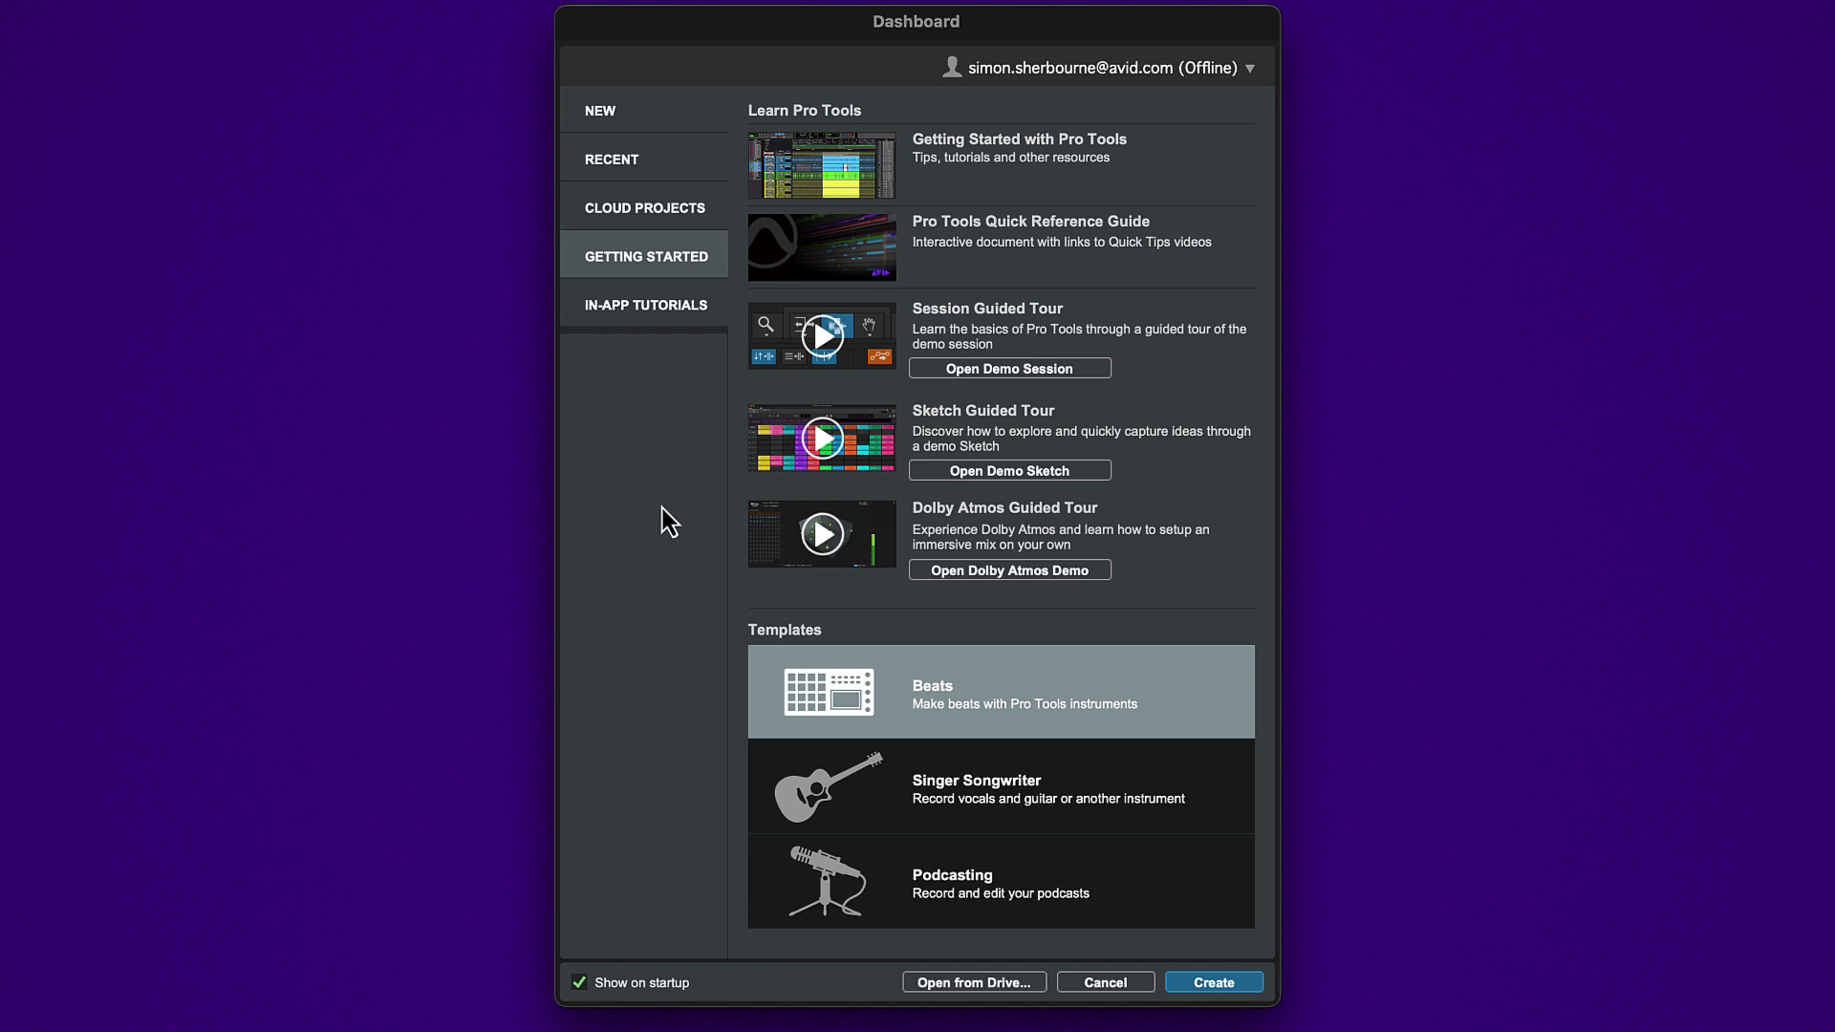
Open the 'Can't Get Enough' demo session from the Dashboard's Session Guided Tour
click(1061, 379)
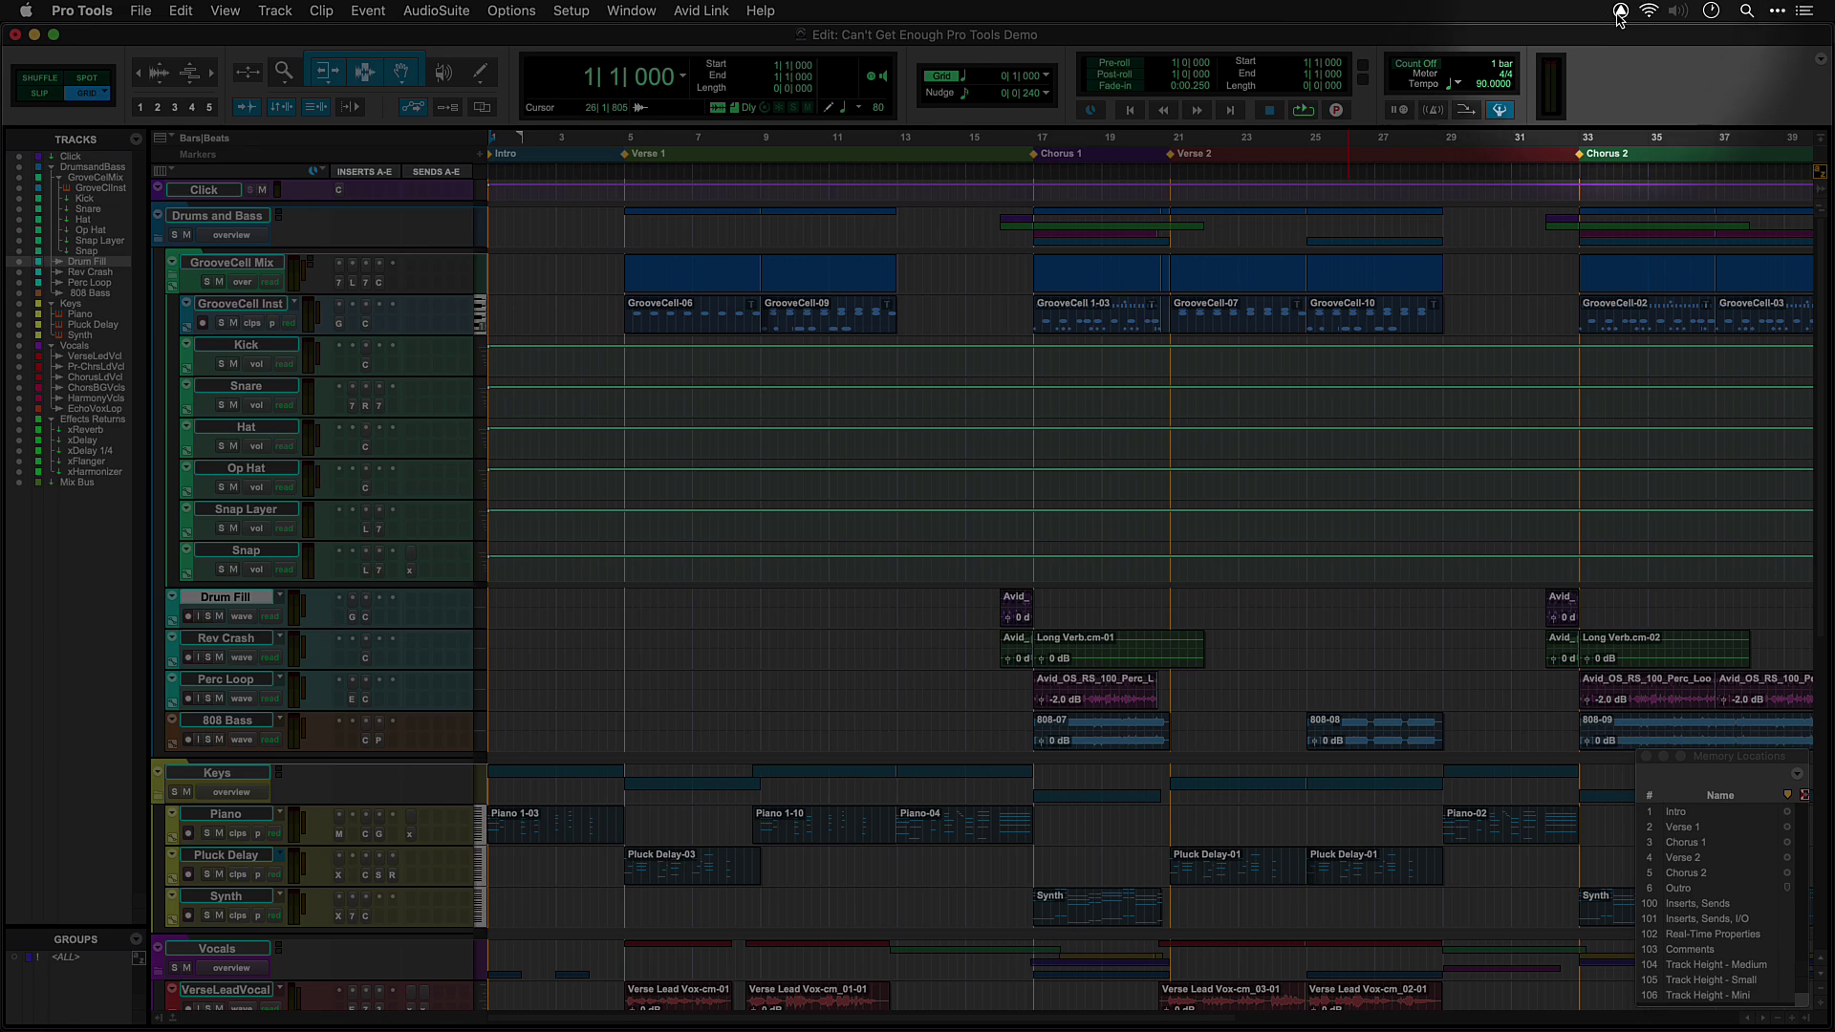
Show Avid Link's list of the 51 apps and plugins included with Pro Tools
click(1620, 11)
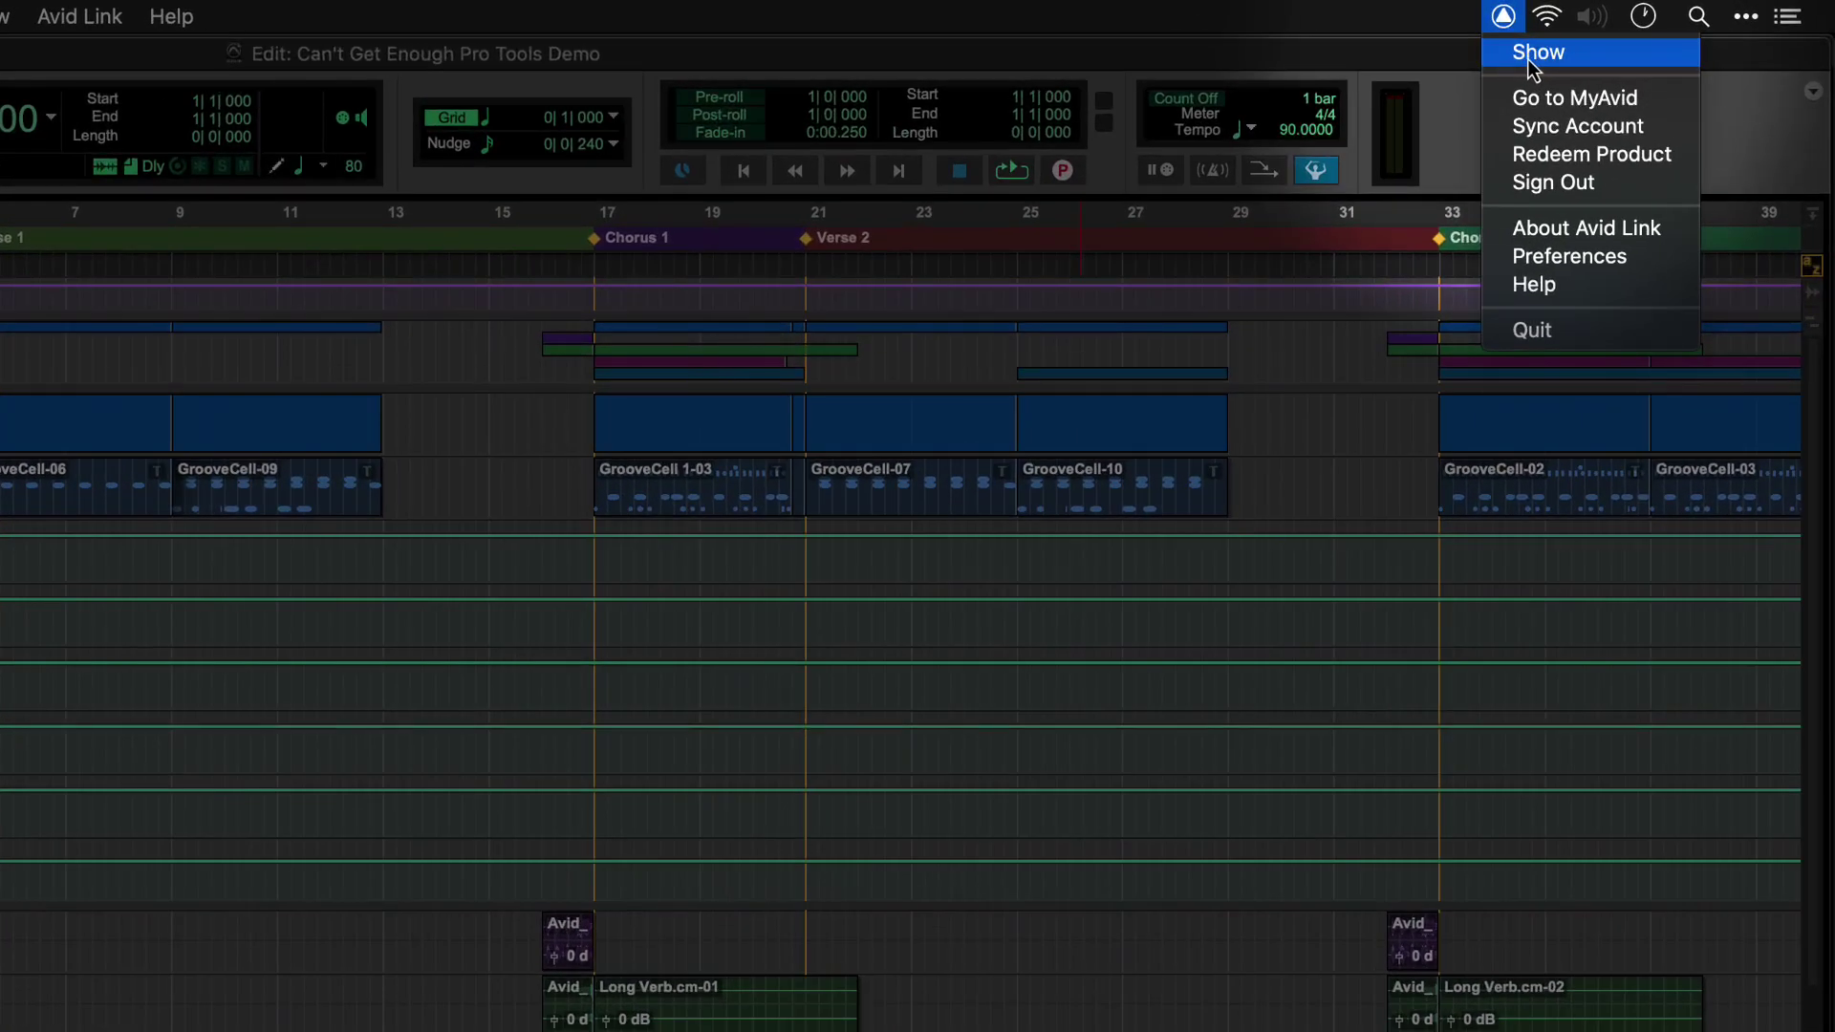
click(1550, 50)
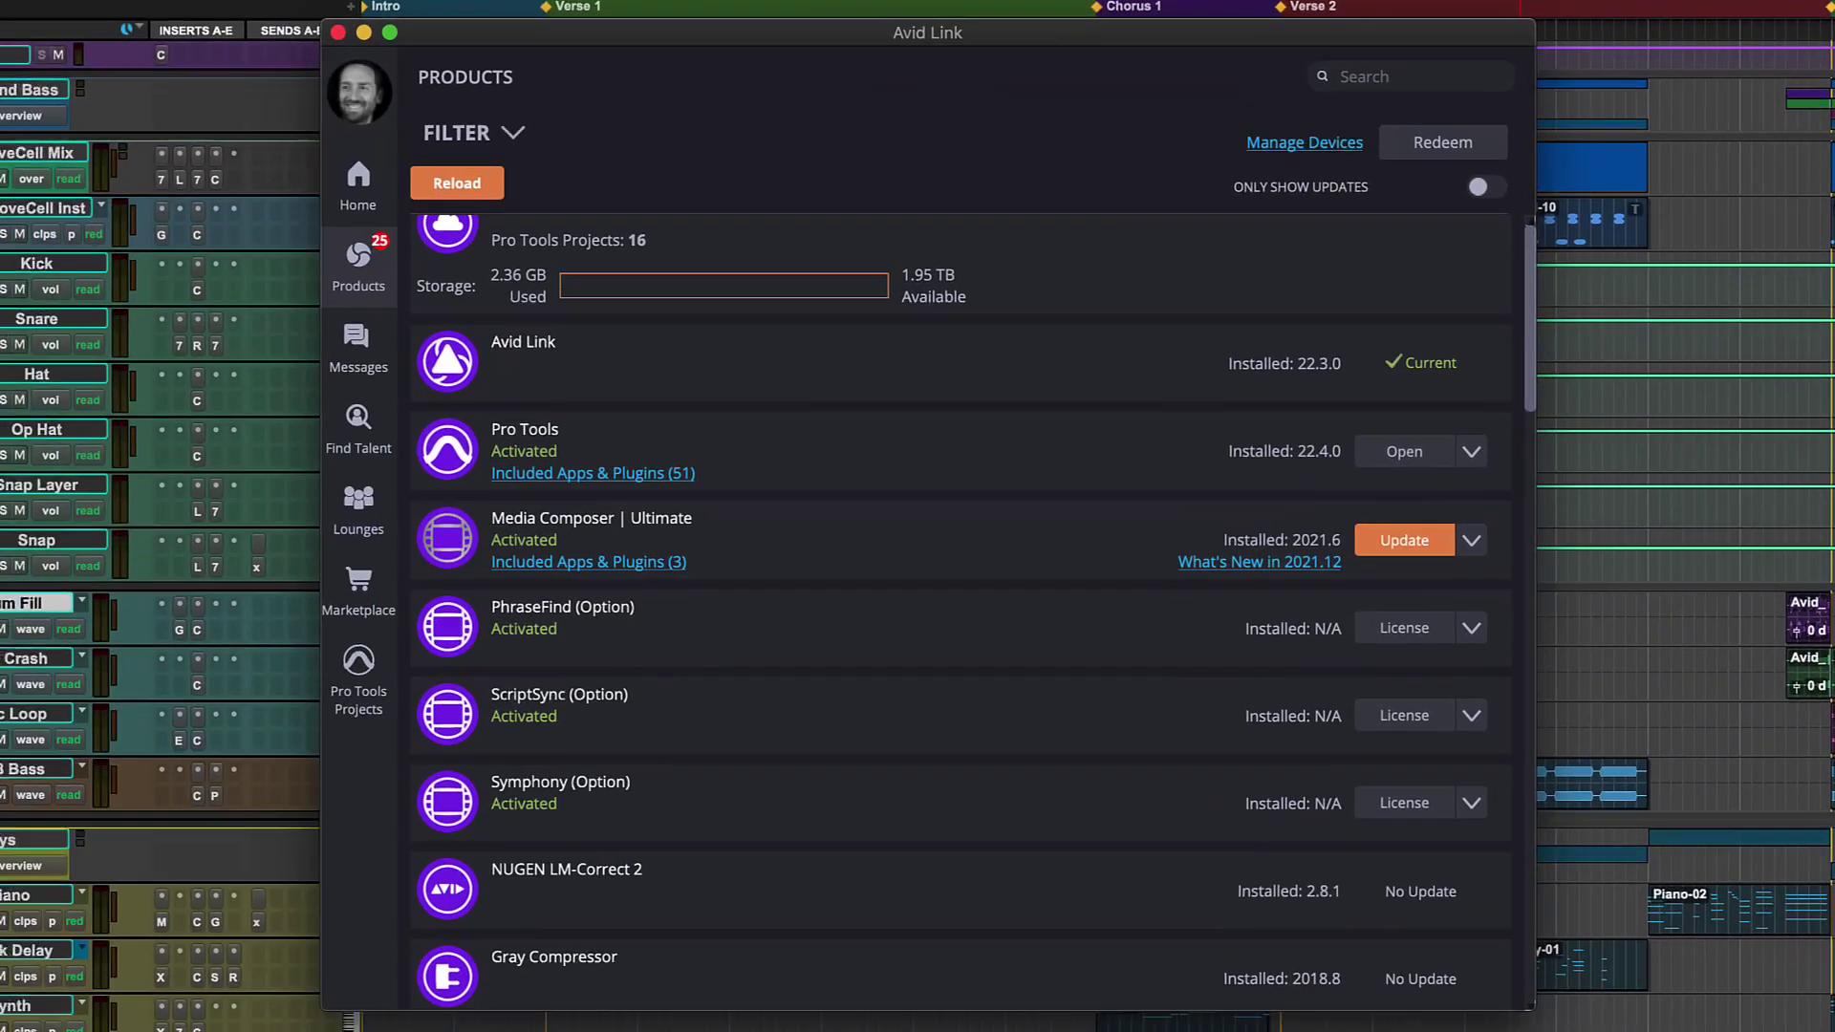
click(592, 474)
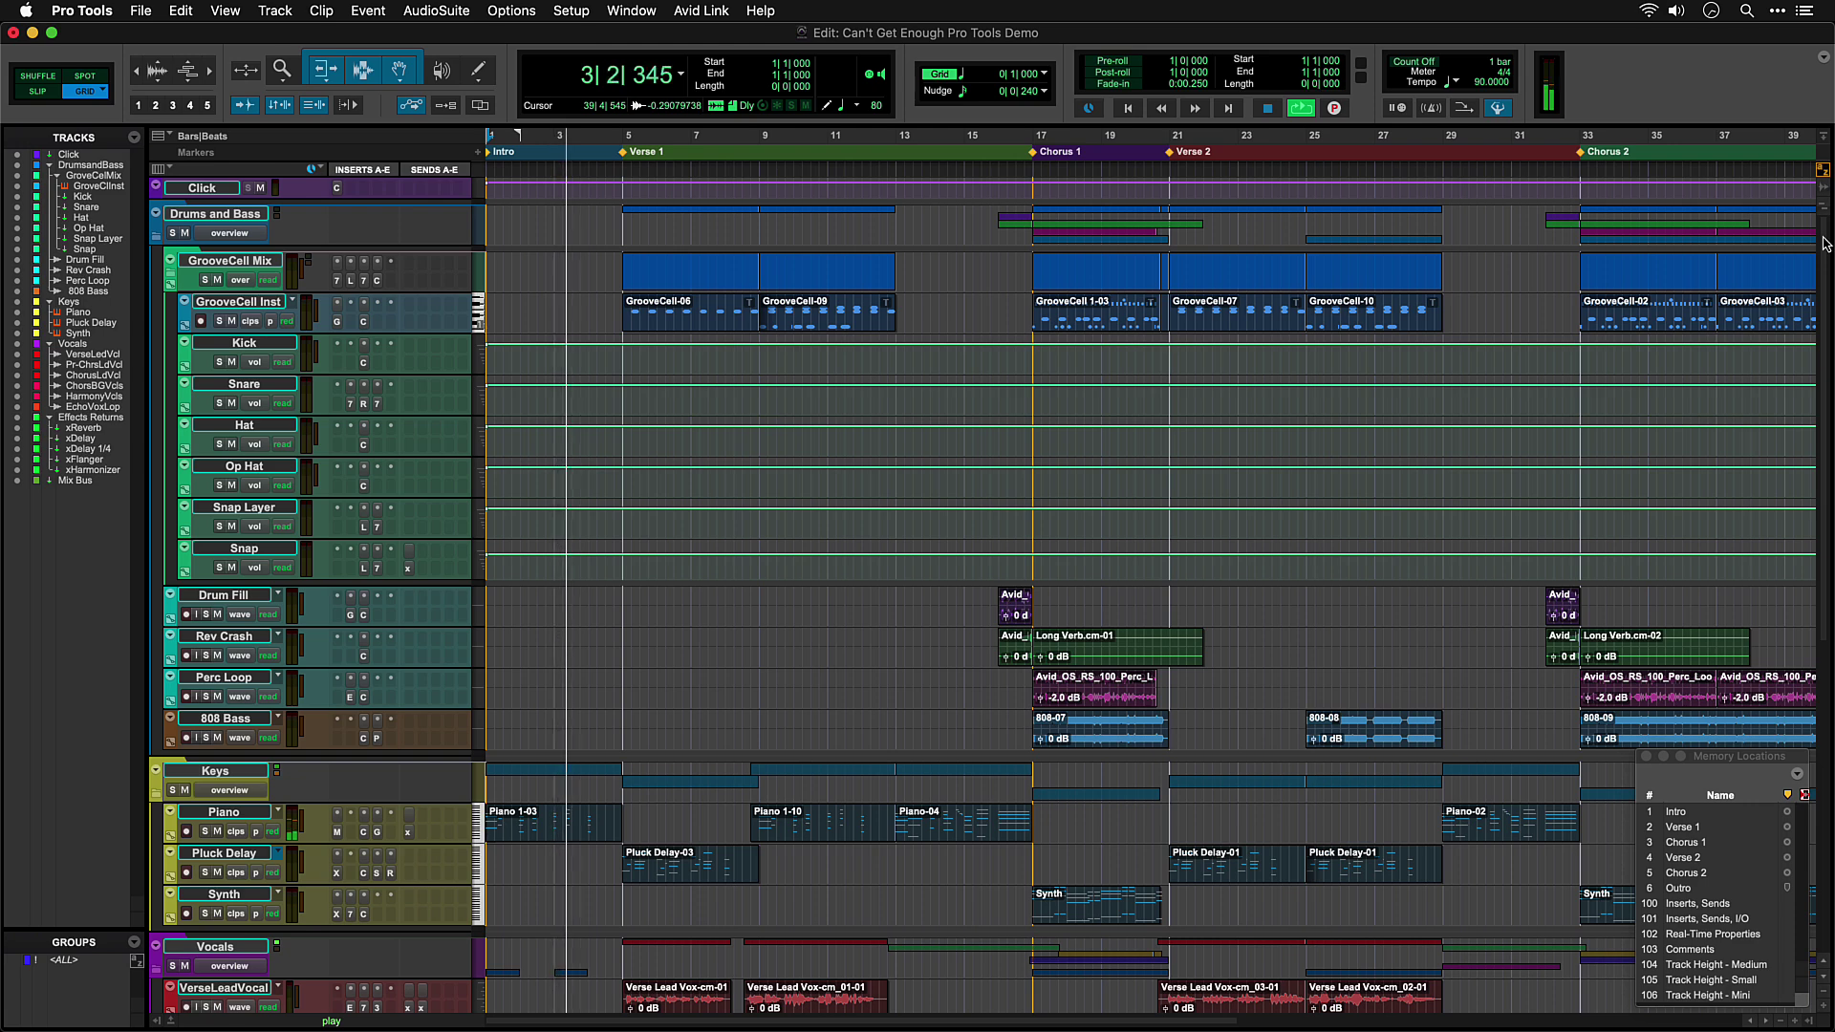
Scroll through the track list during playback, then bring up the Mix window
drag(1825, 244, 1787, 559)
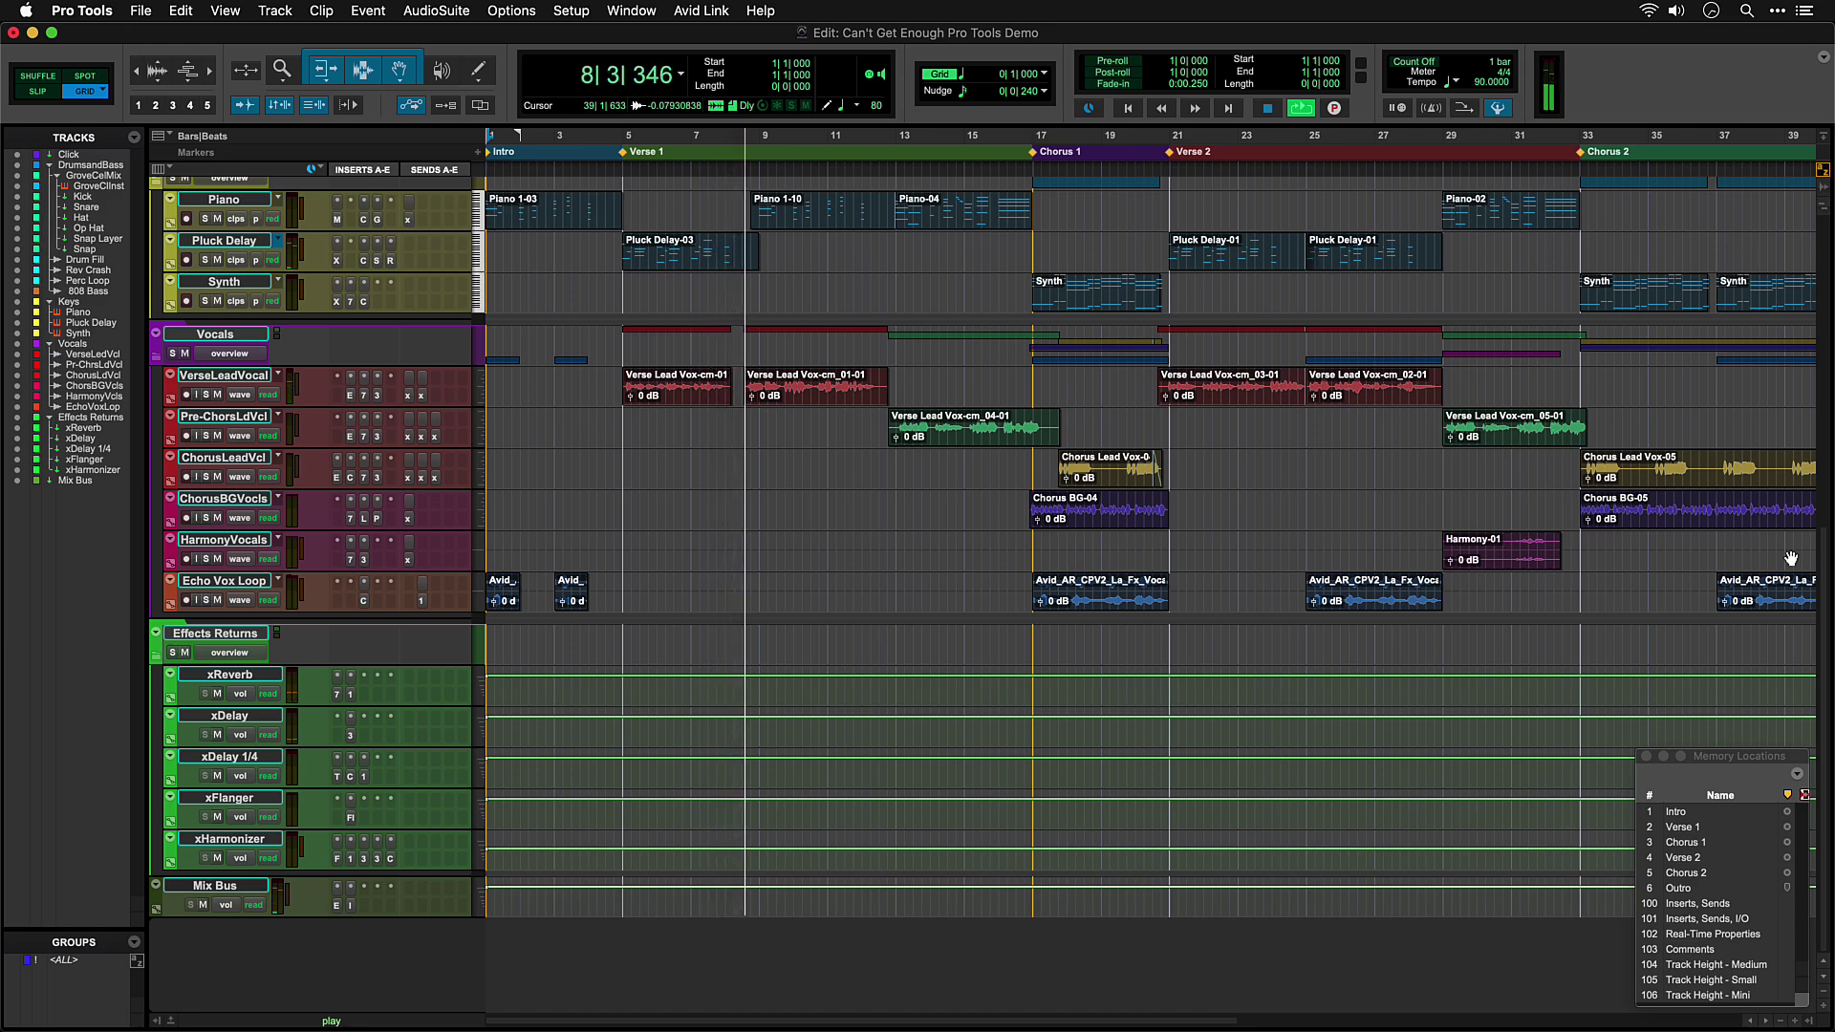
key(super+equal)
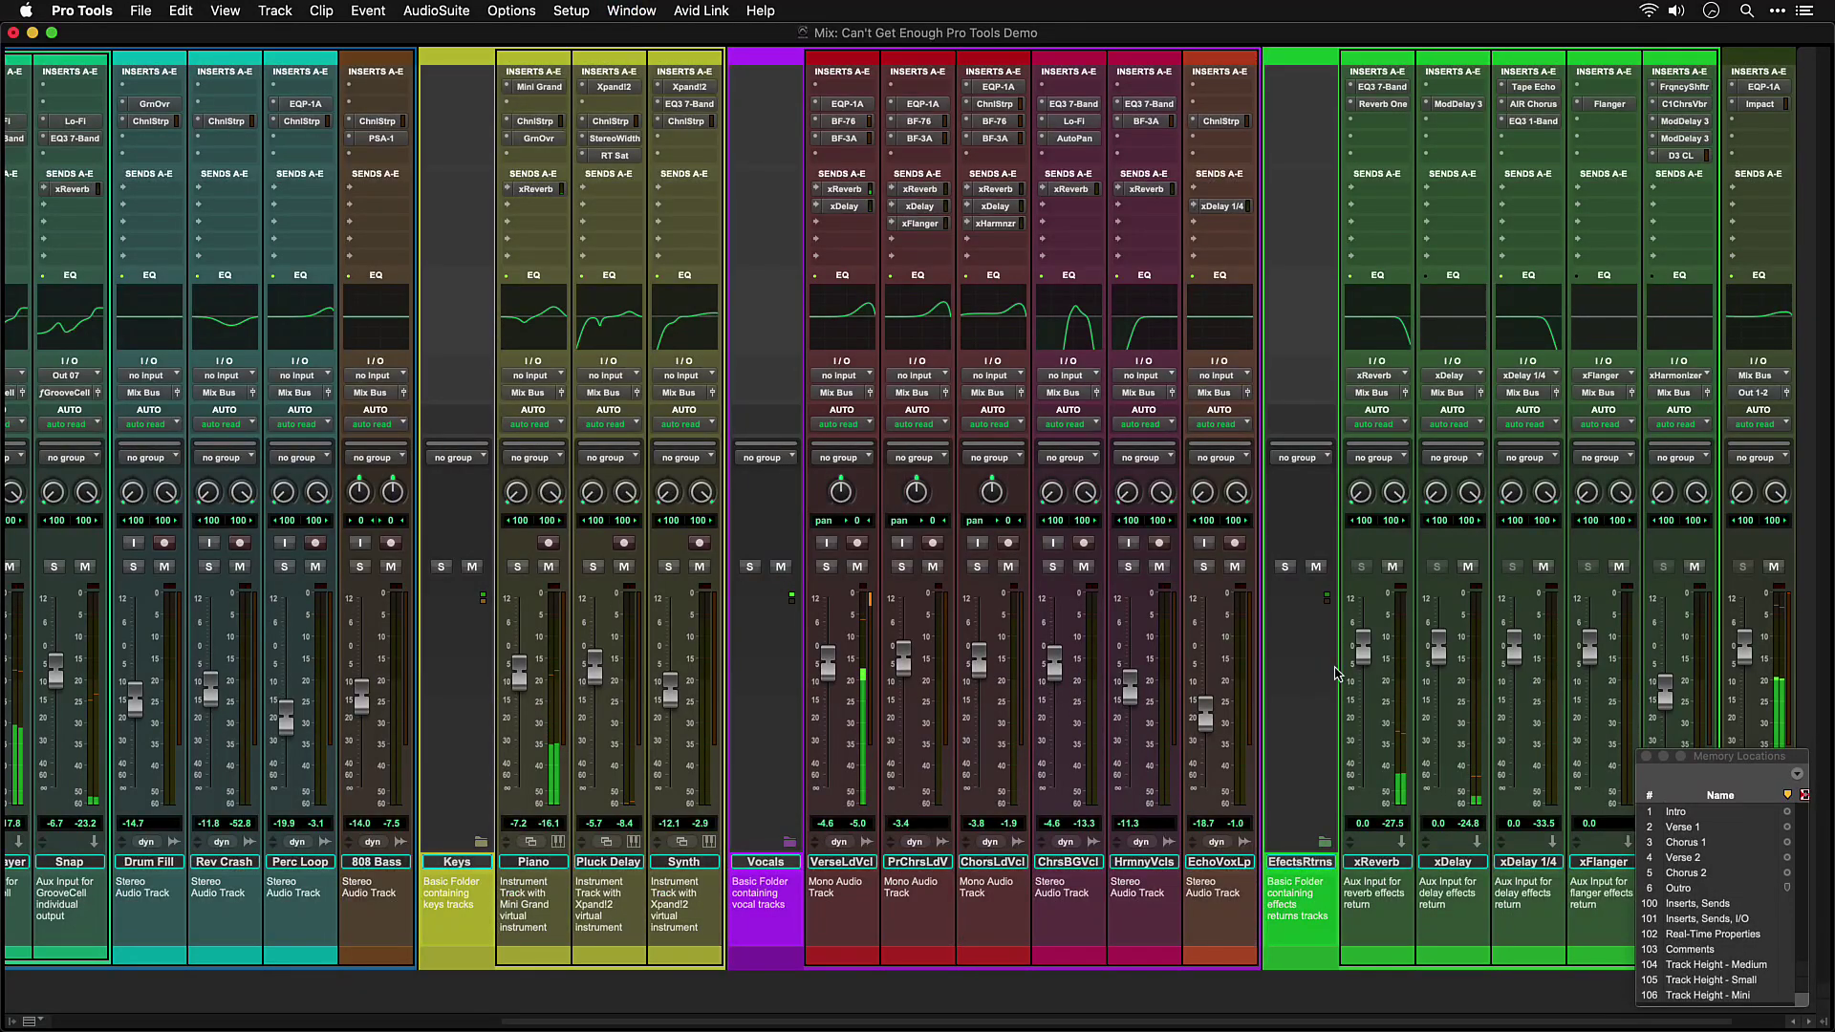
mouse_move(836, 1025)
mouse_down()
mouse_move(335, 1008)
mouse_move(846, 1027)
mouse_up()
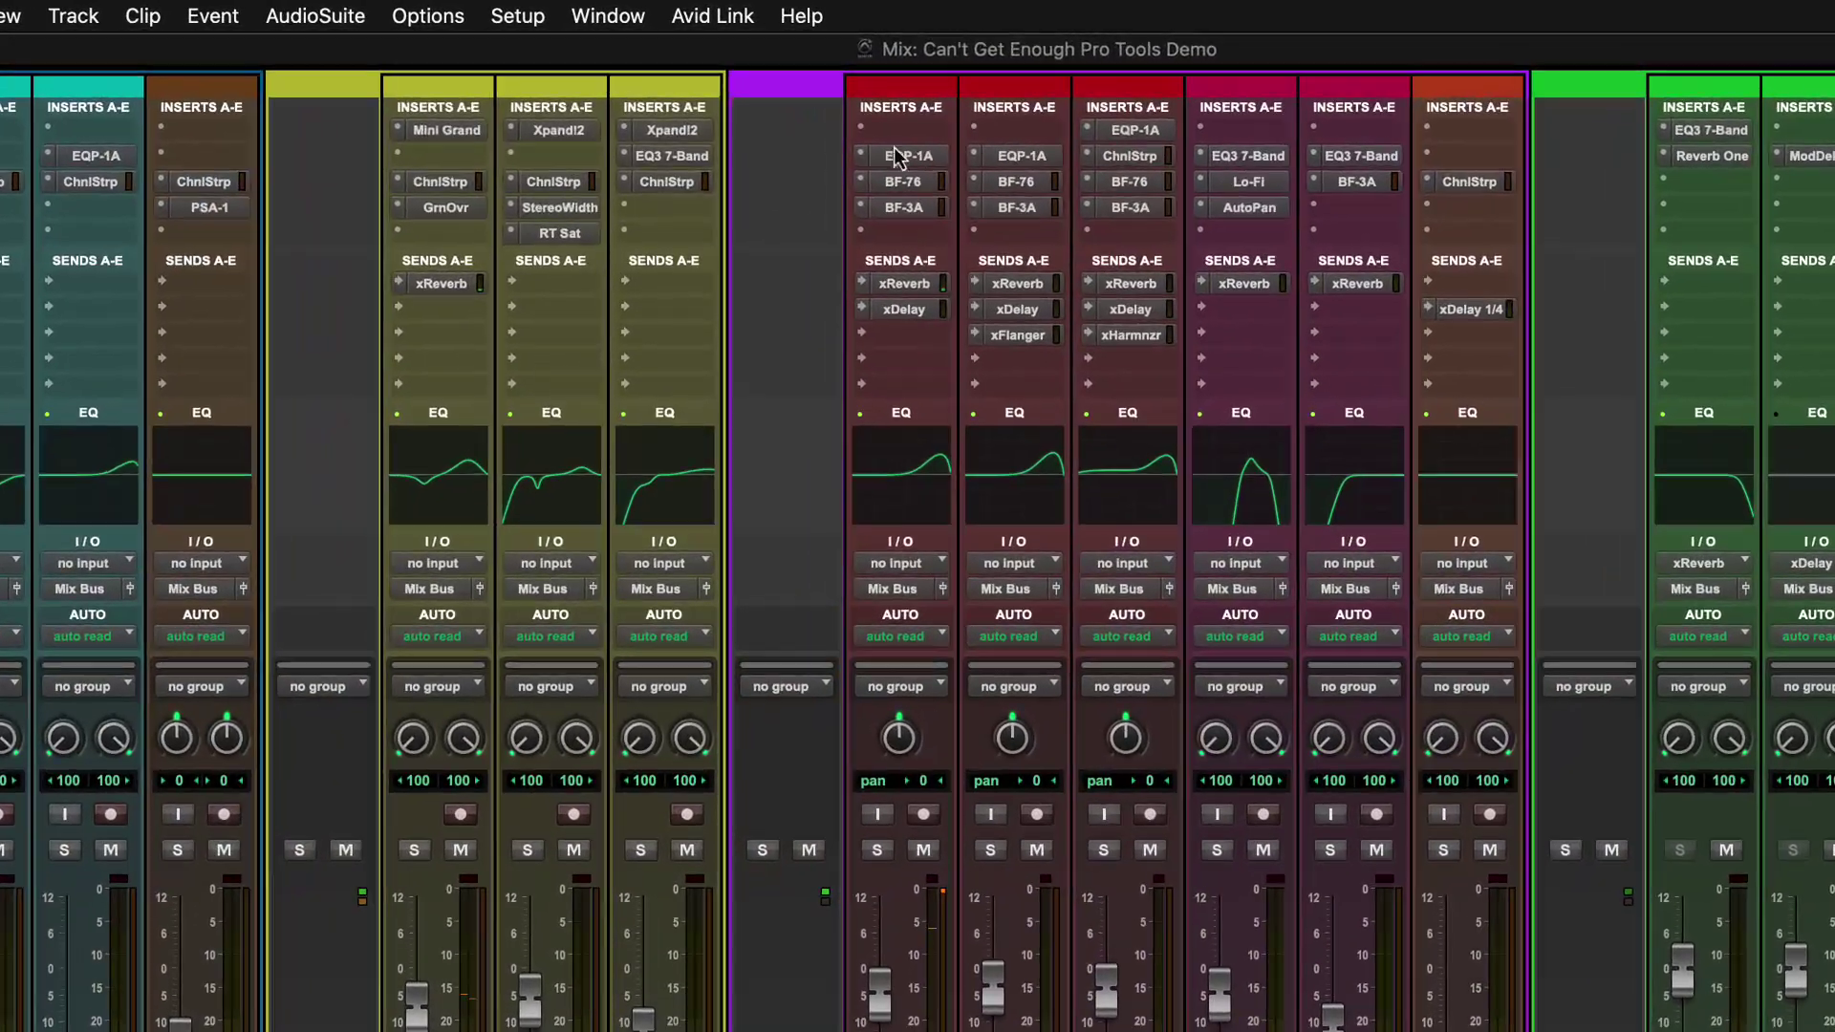
click(899, 164)
click(900, 163)
click(904, 184)
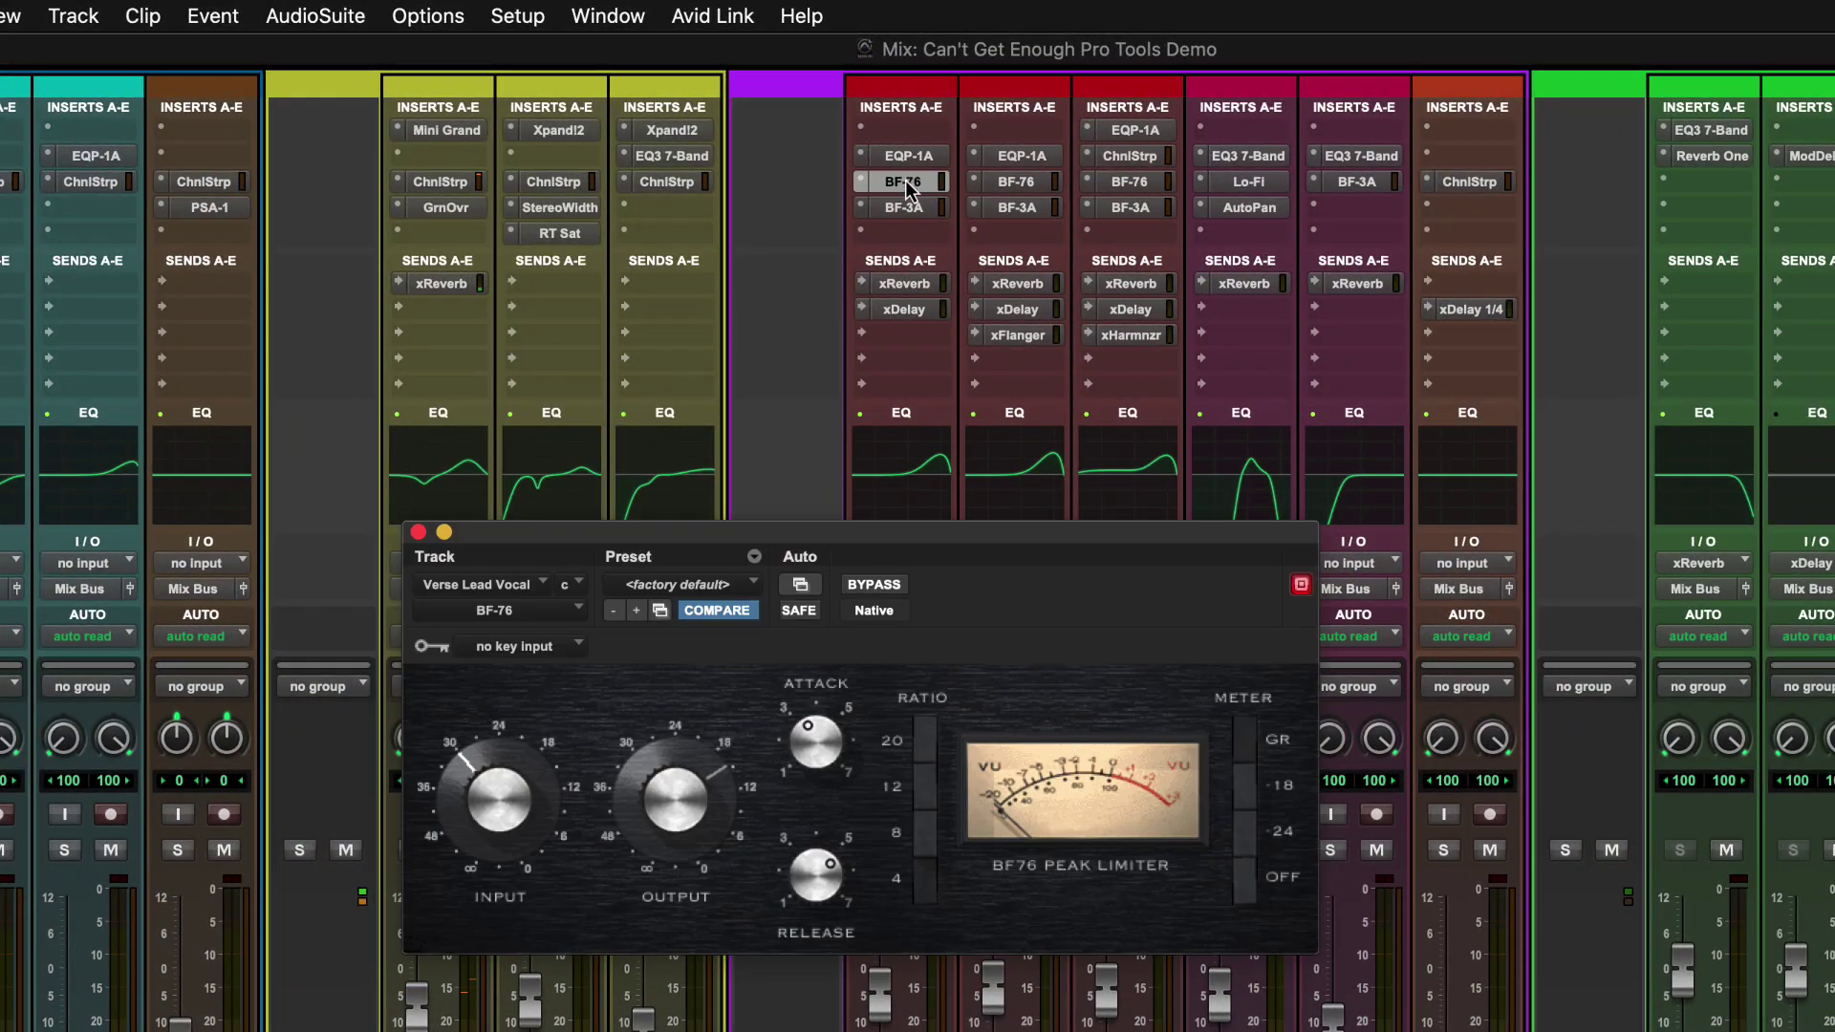
click(905, 186)
click(908, 285)
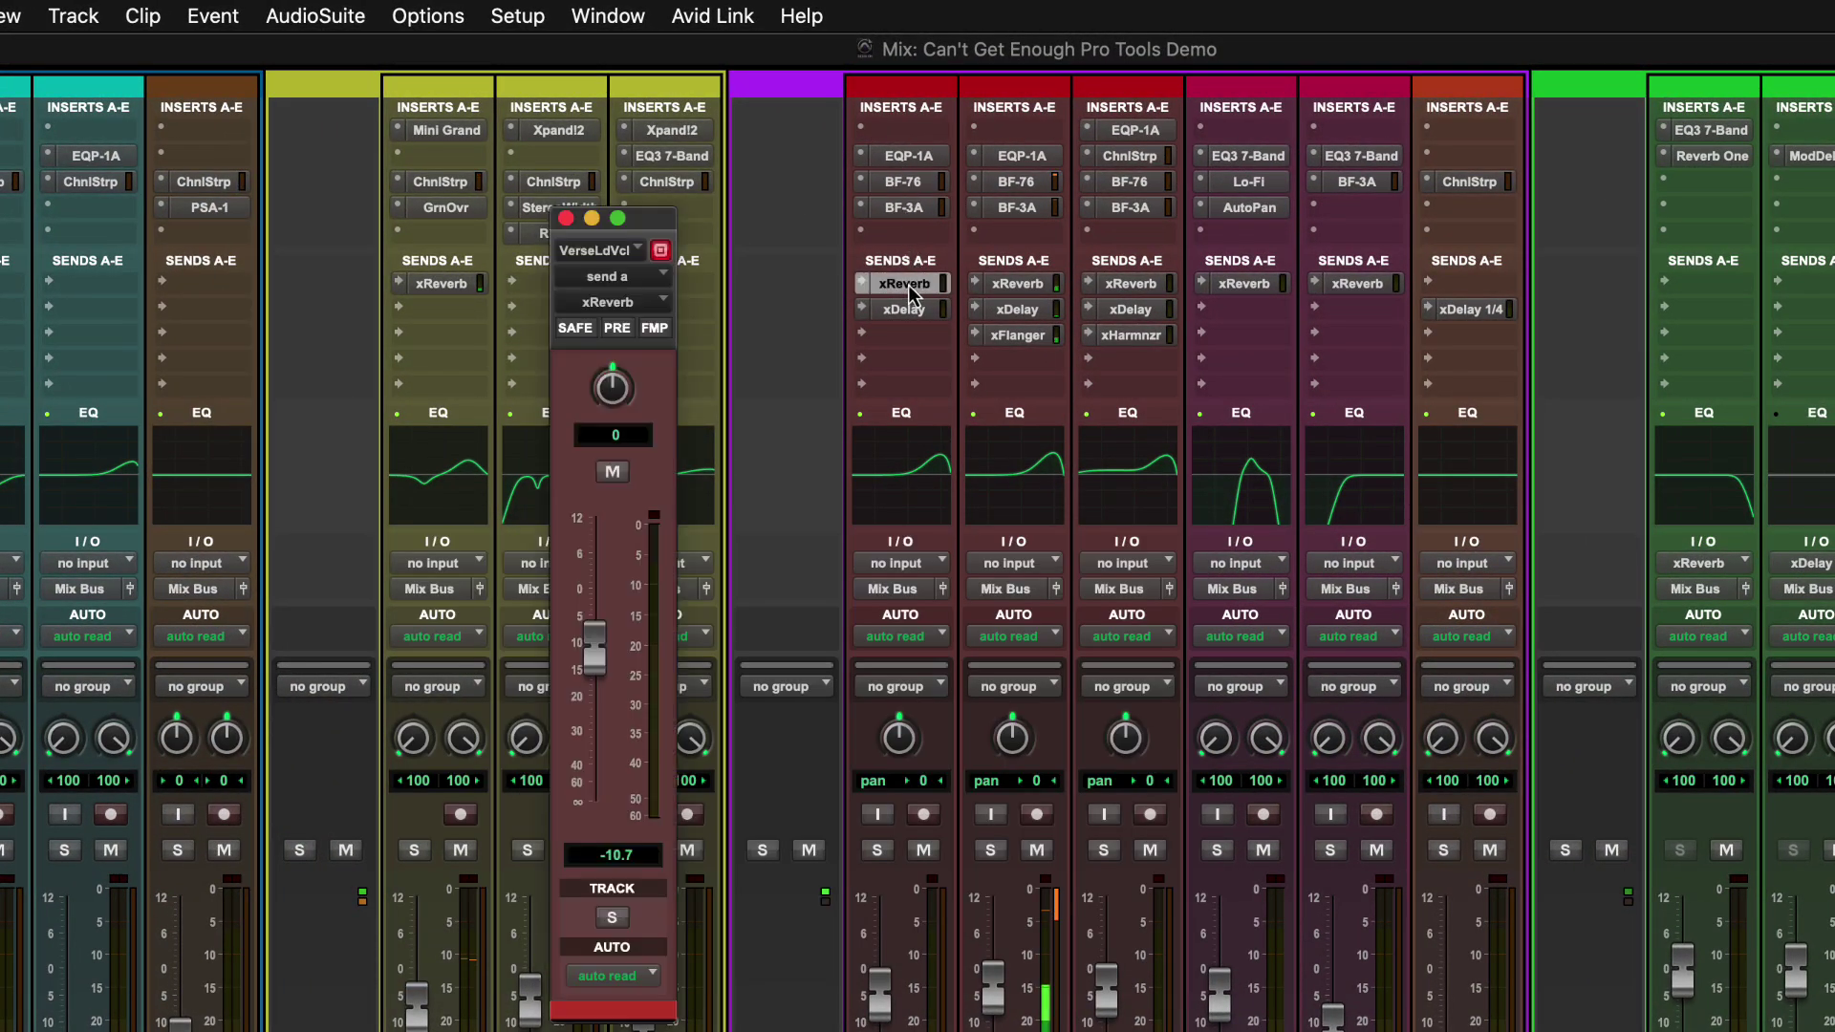
click(909, 284)
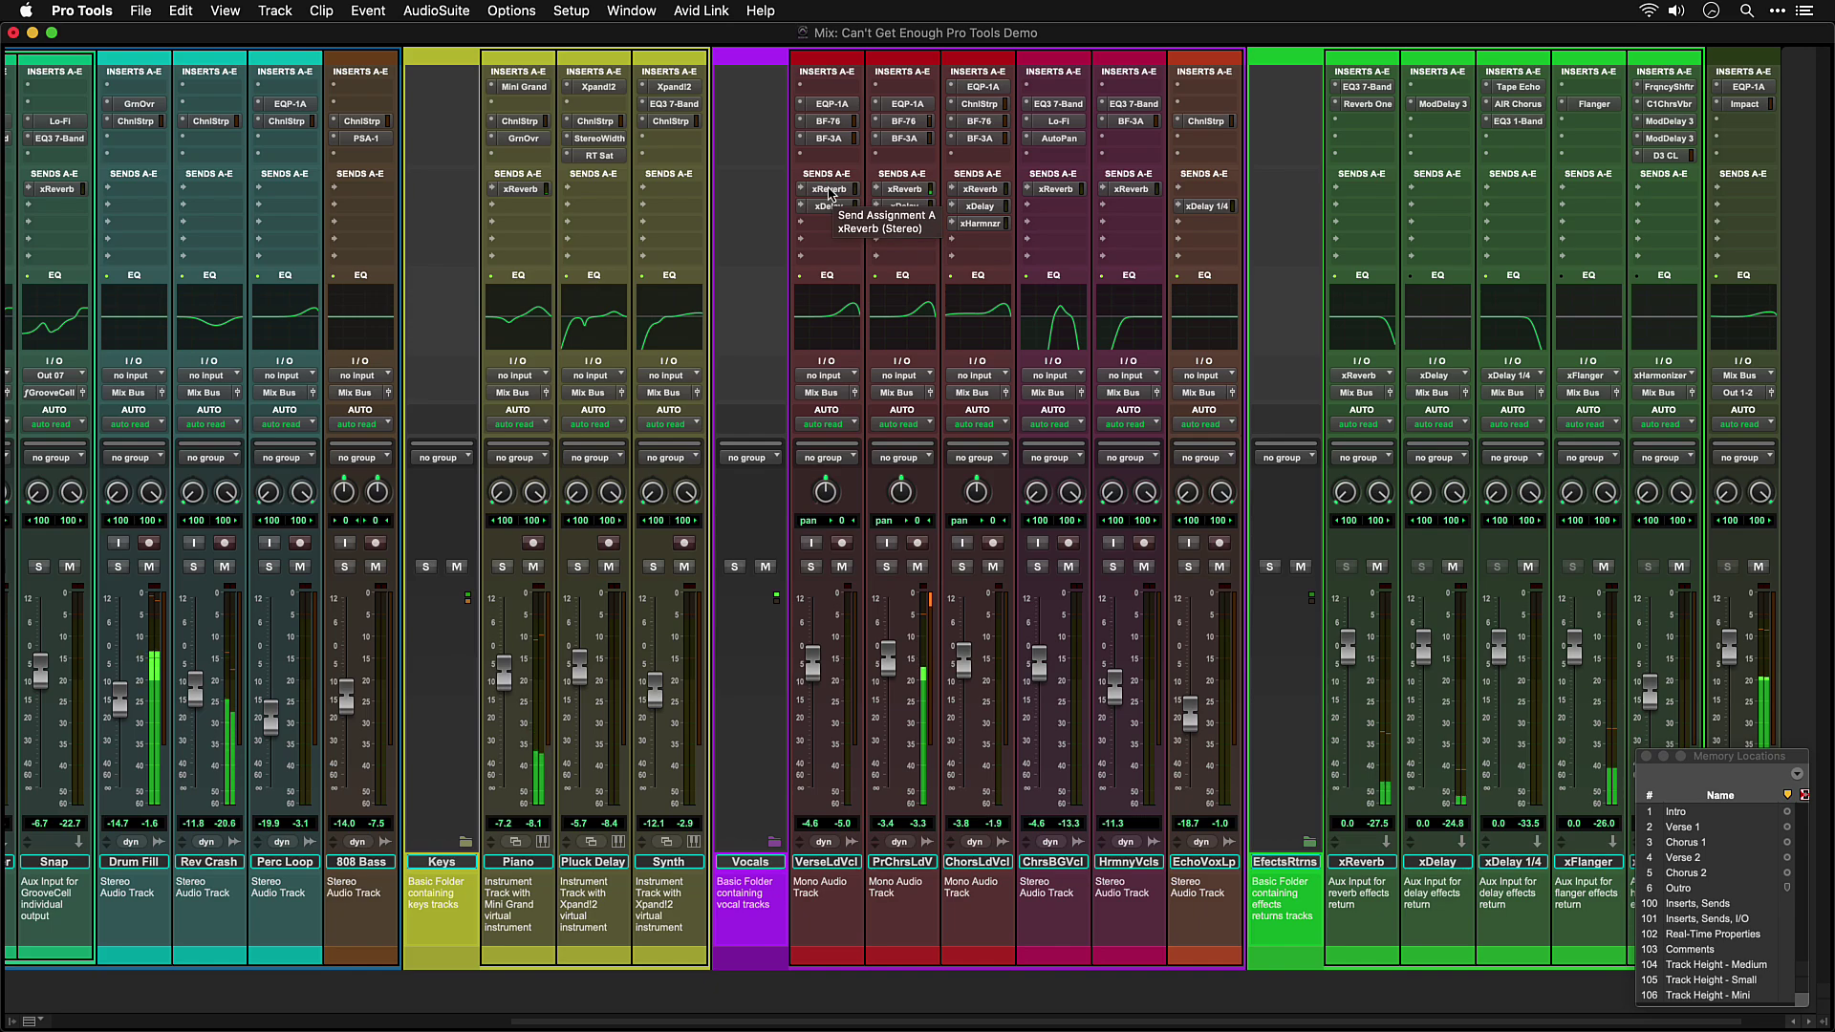
Return to the Edit window scrolled back to the top of the track list
key(super+equal)
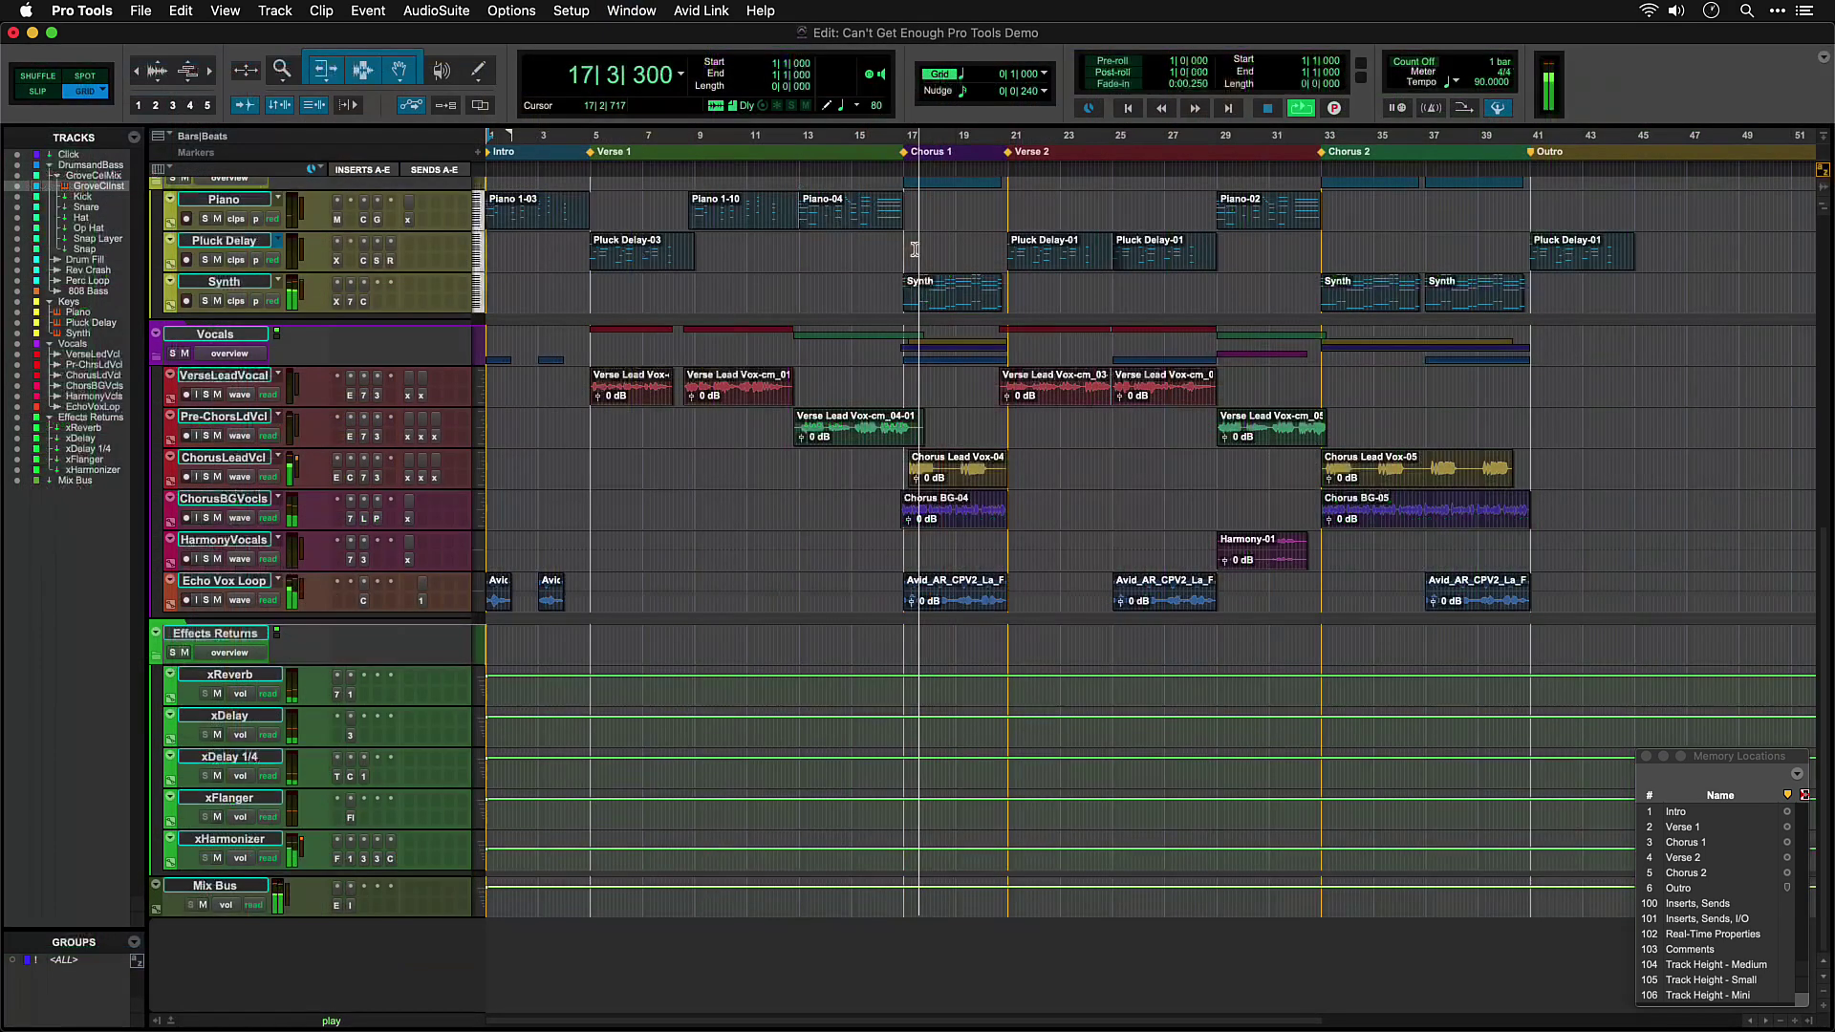
scroll(952, 339, up, 10)
scroll(951, 339, up, 5)
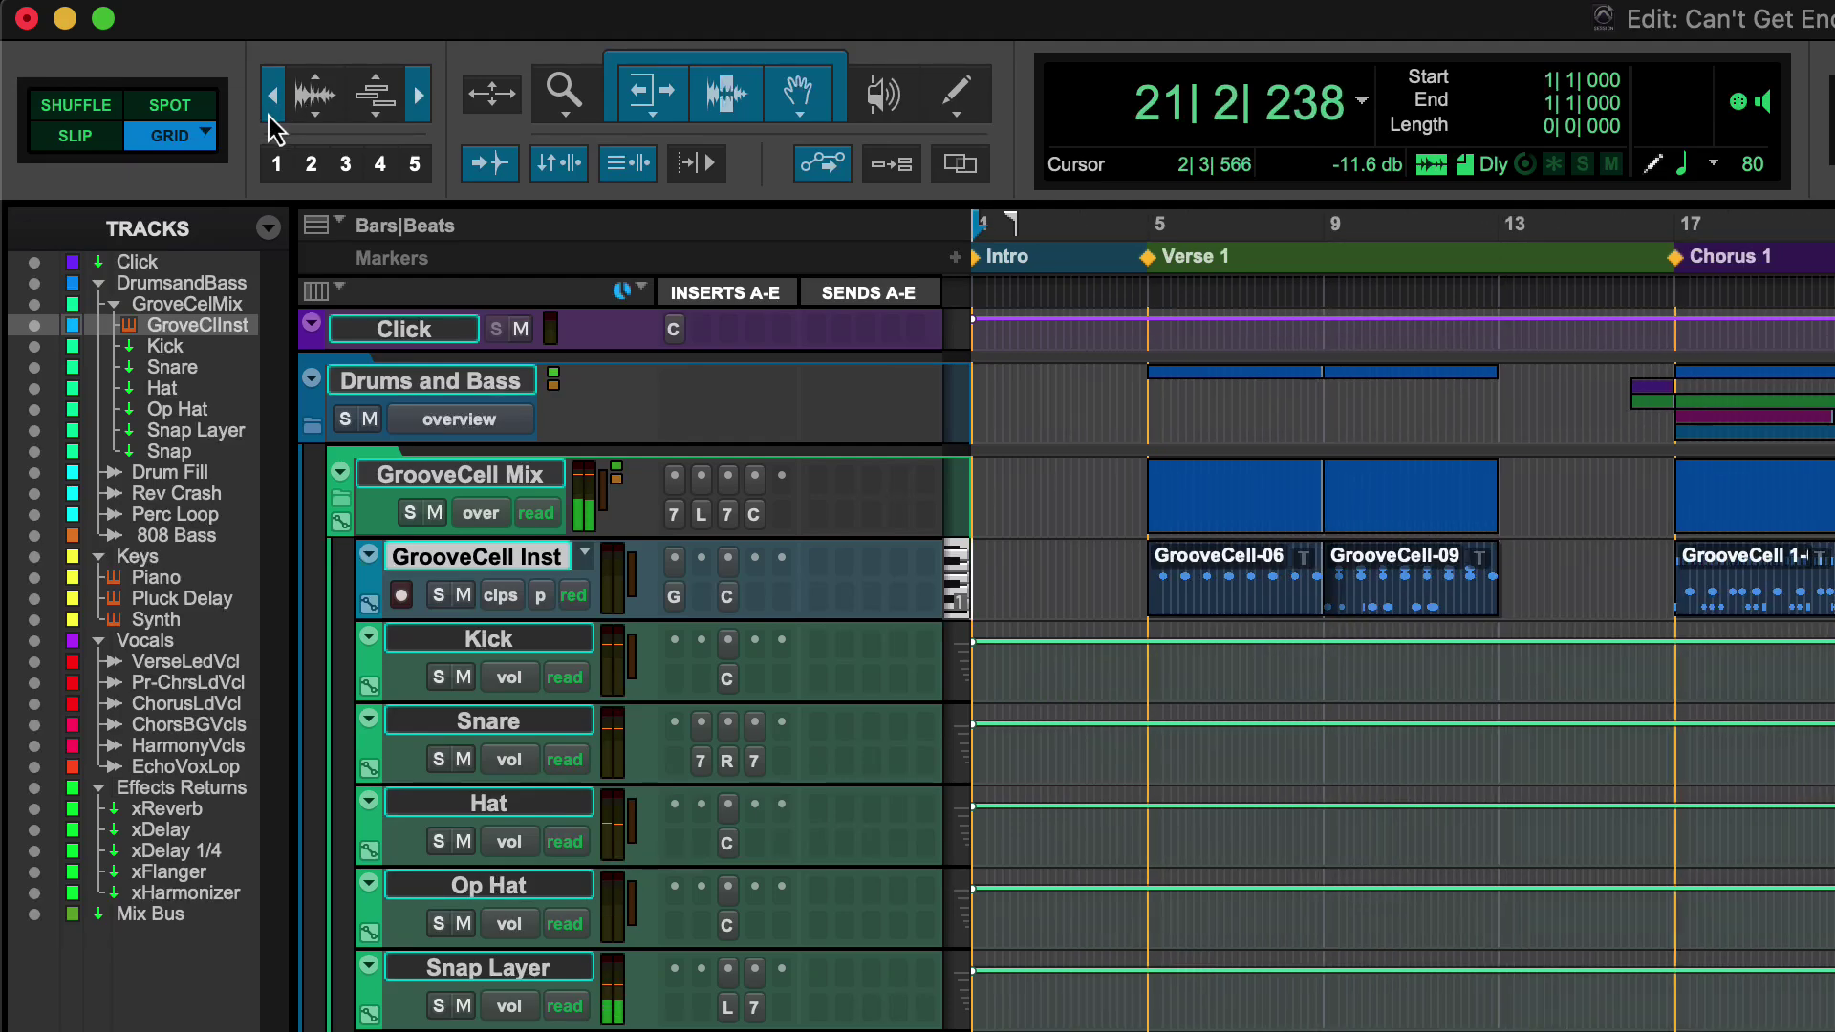
Select GrooveCell-09, zoom in to bars 6–12, then back out to bars 1–28
click(419, 96)
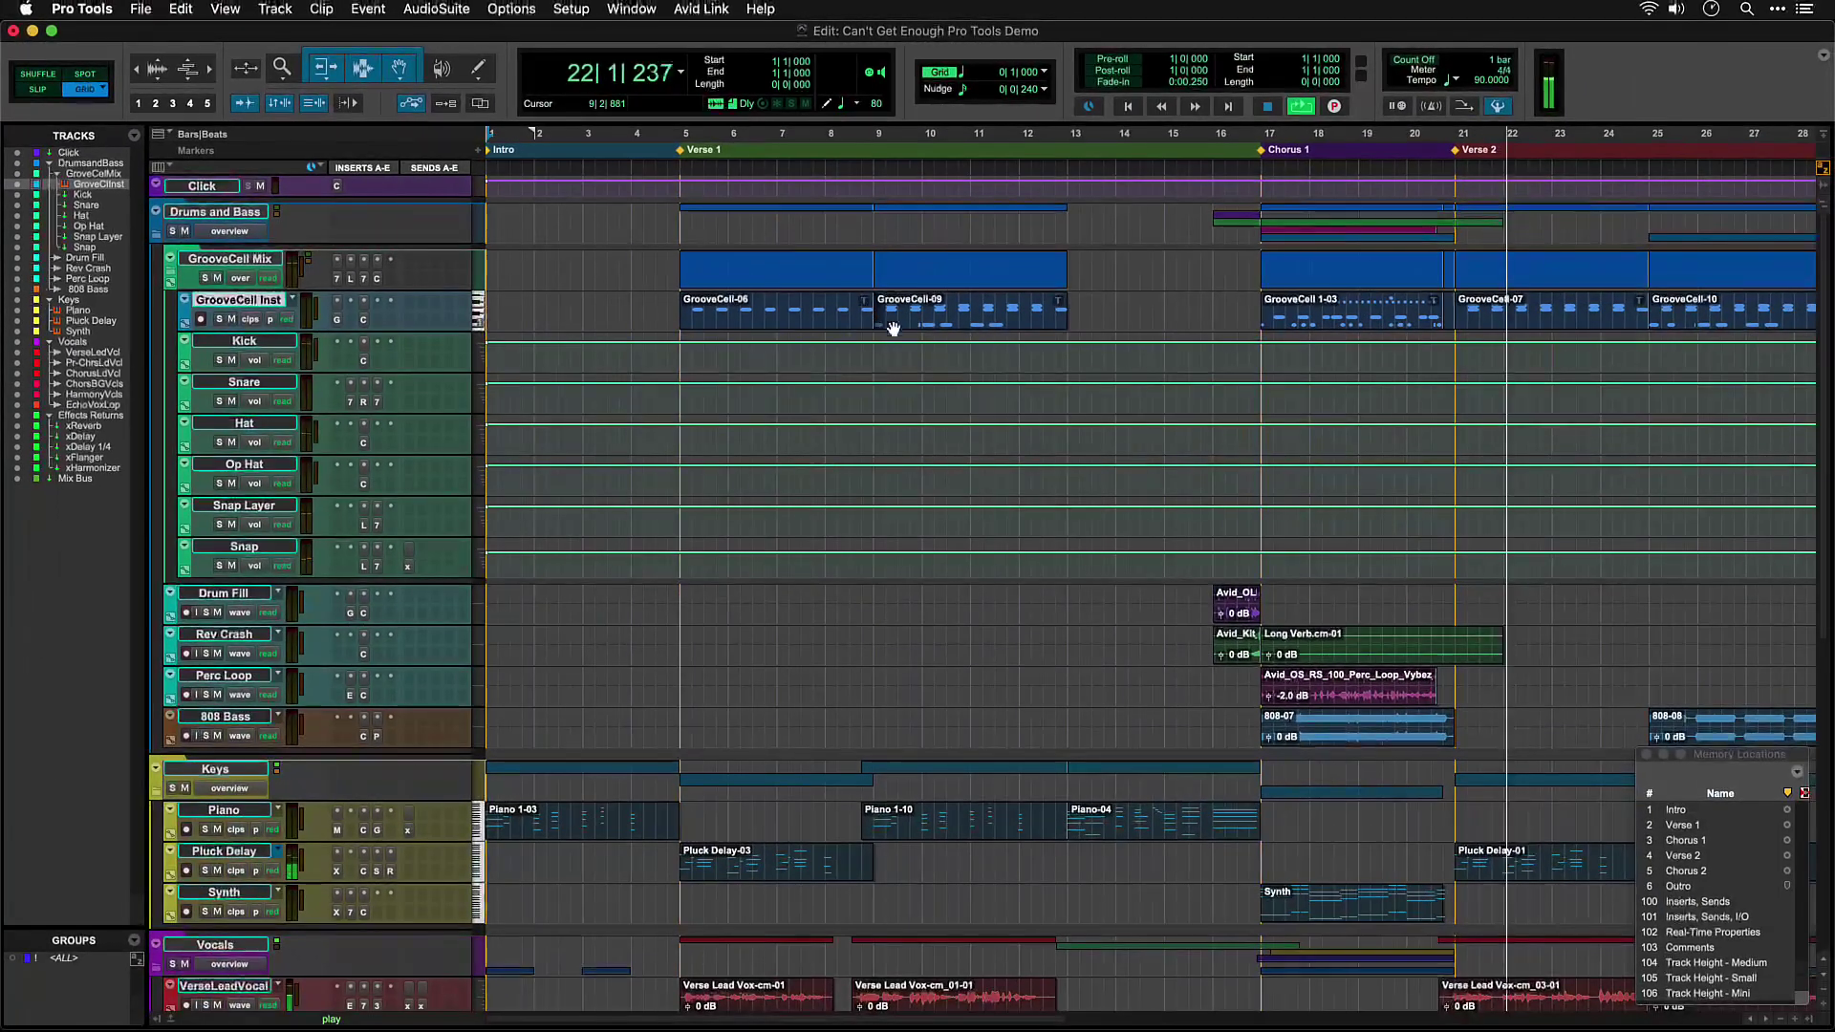
click(1091, 382)
key(t)
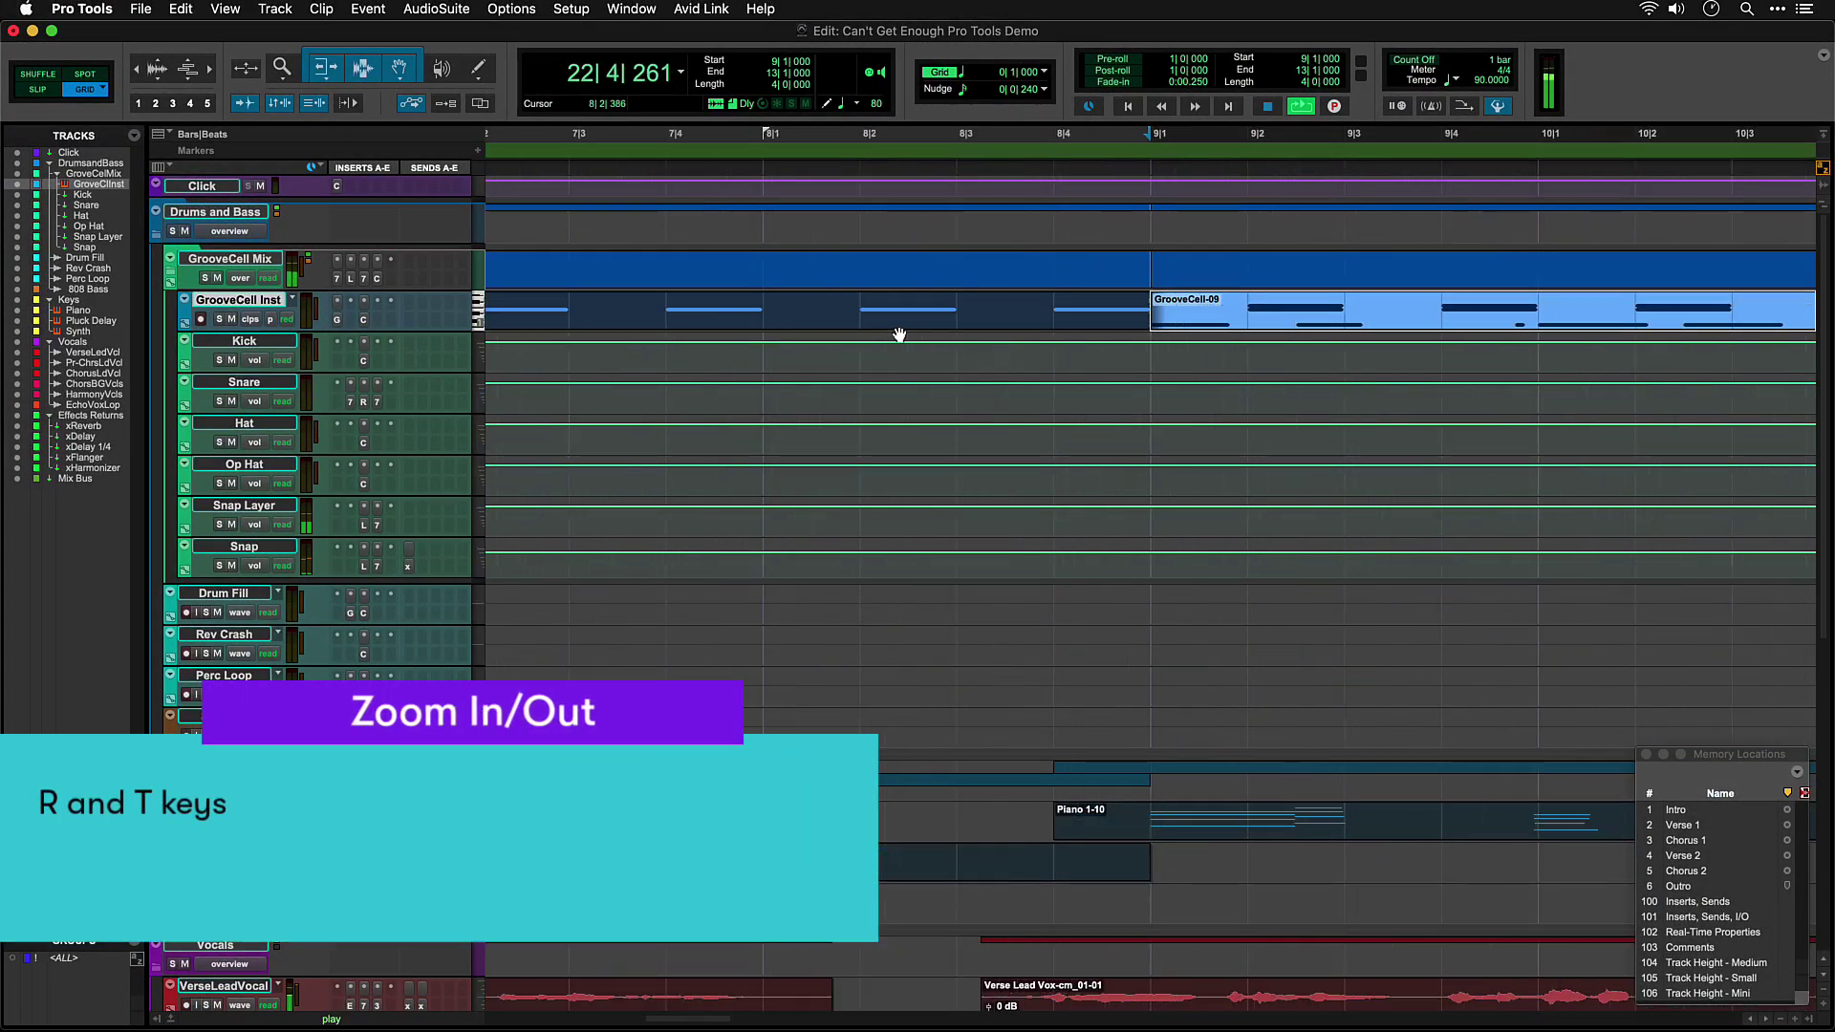
key(r)
key(r)
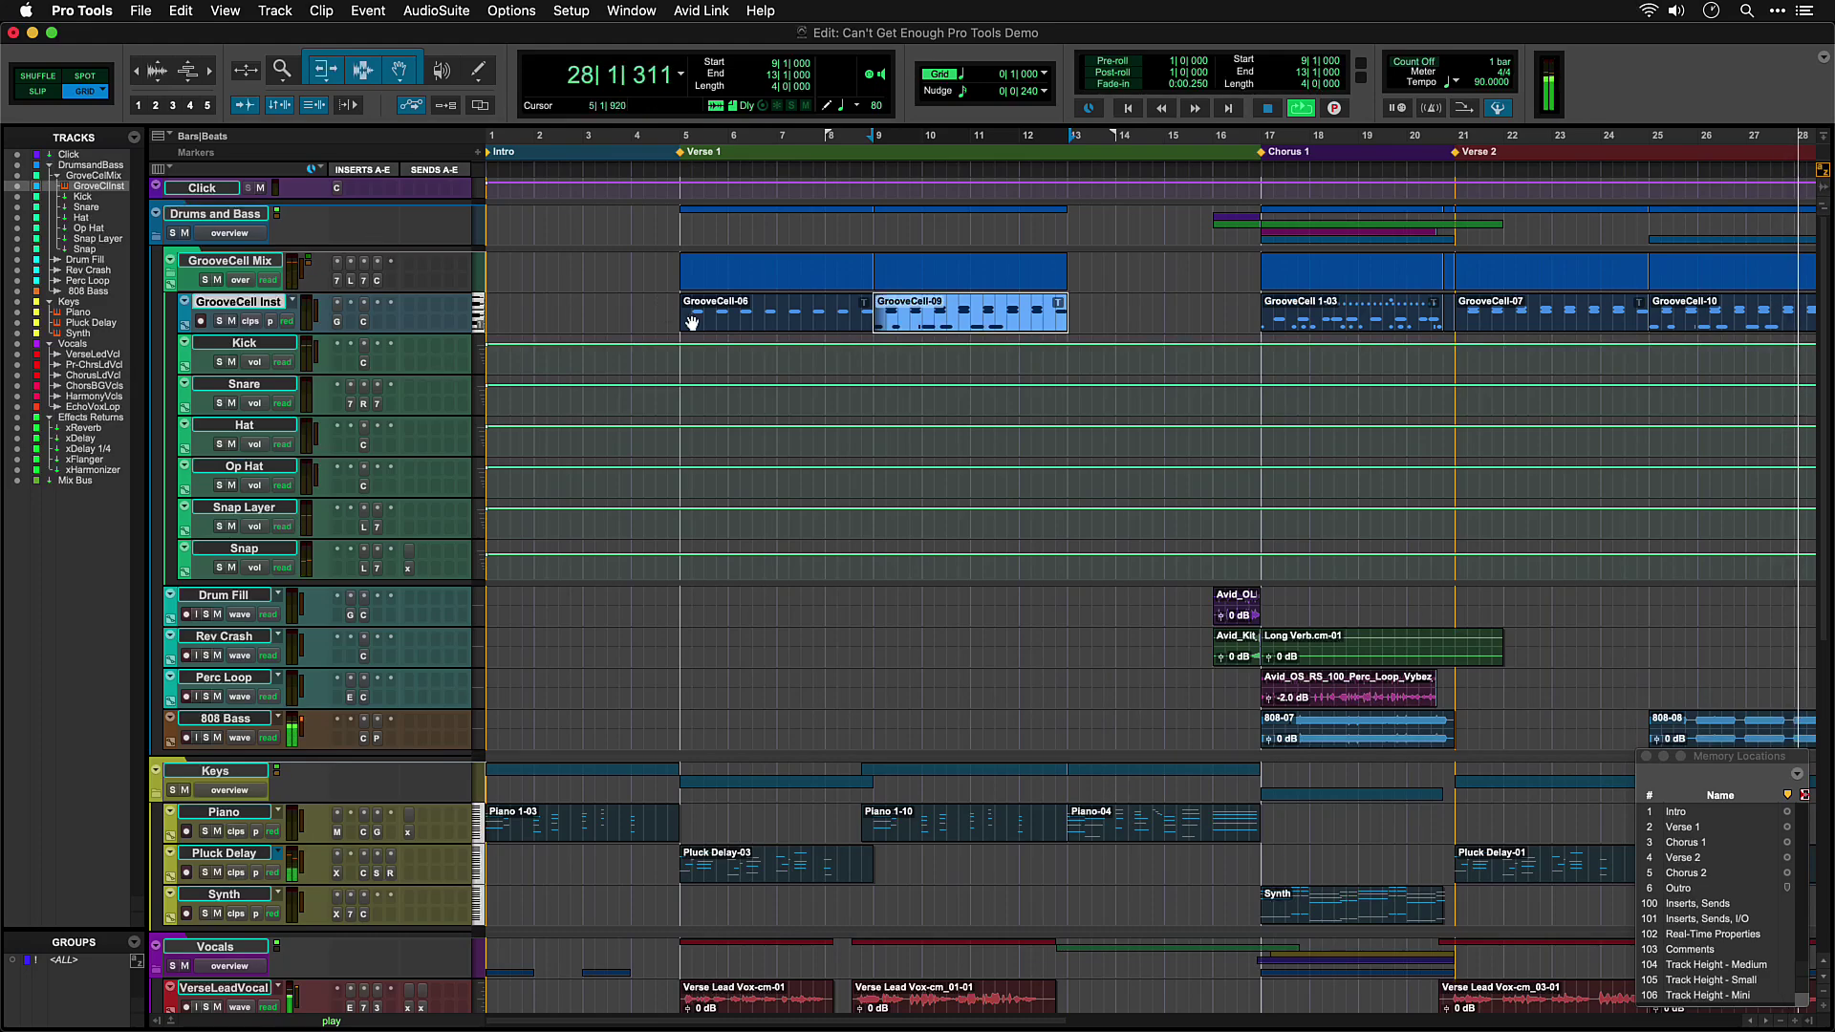
Stop playback and make a time selection from bar 5 to bar 9
key(space)
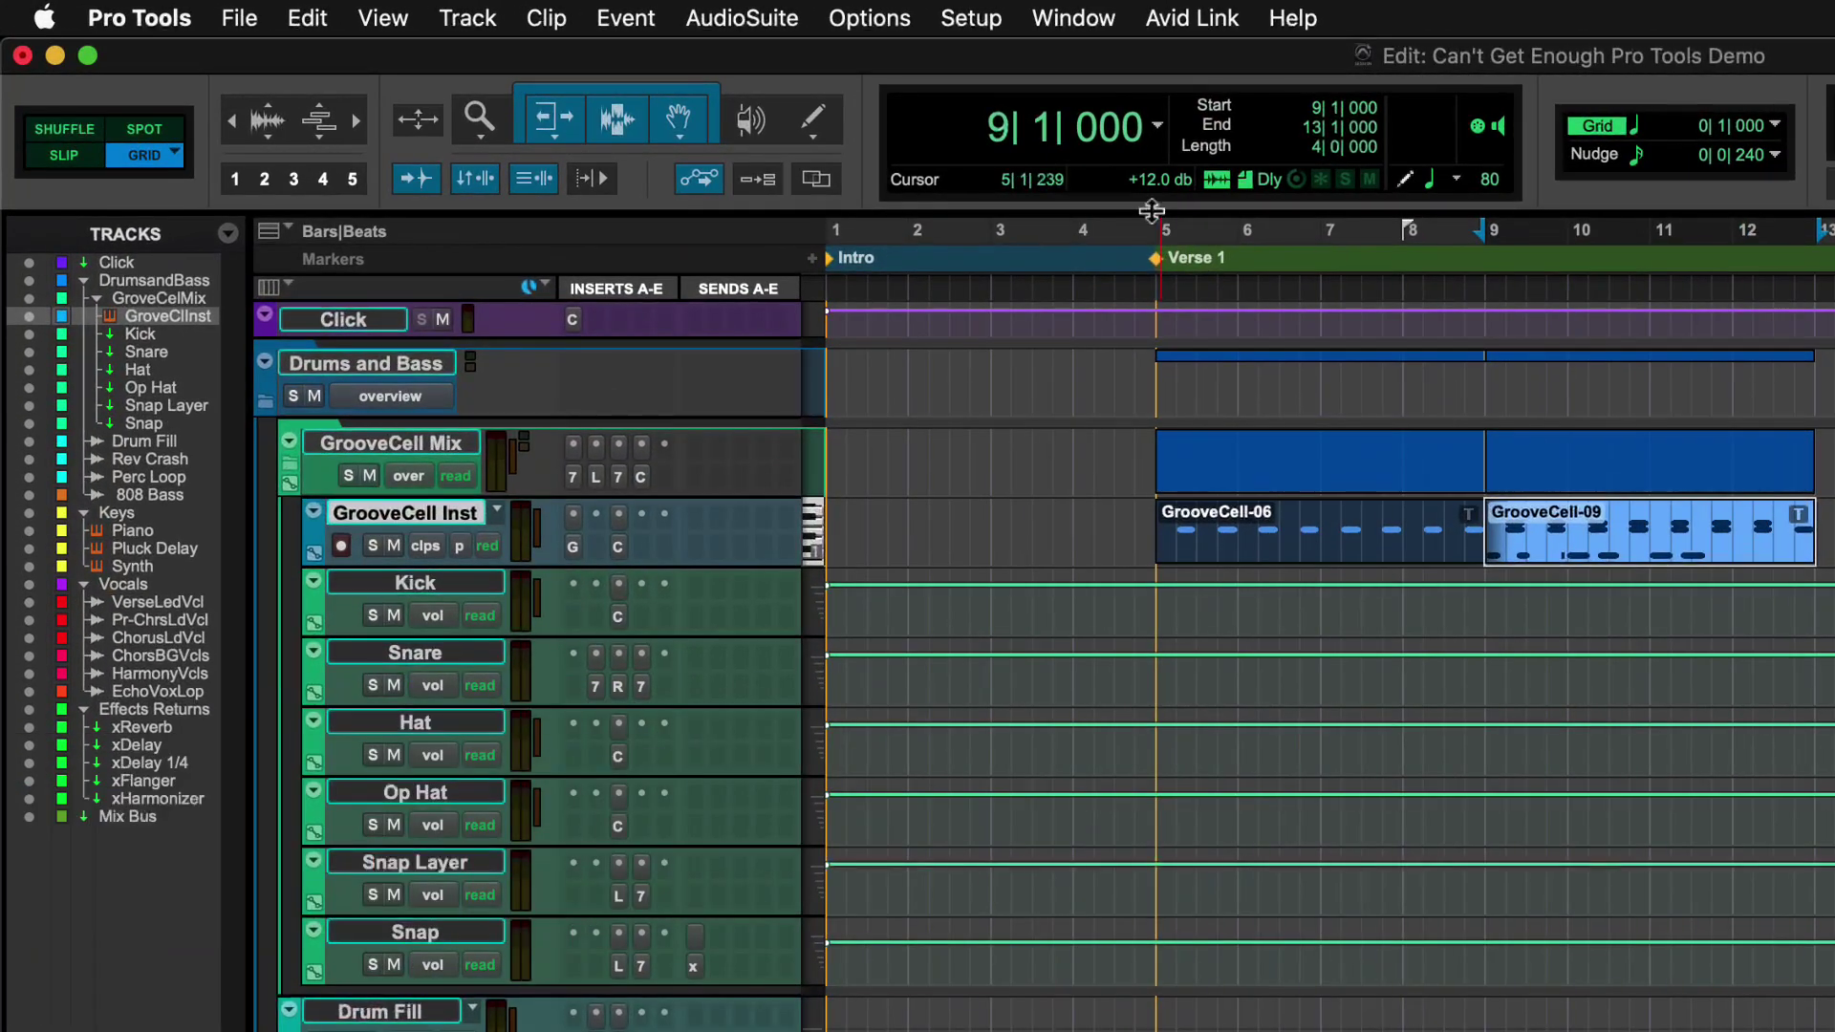
drag(683, 137, 741, 137)
drag(1210, 241, 1462, 242)
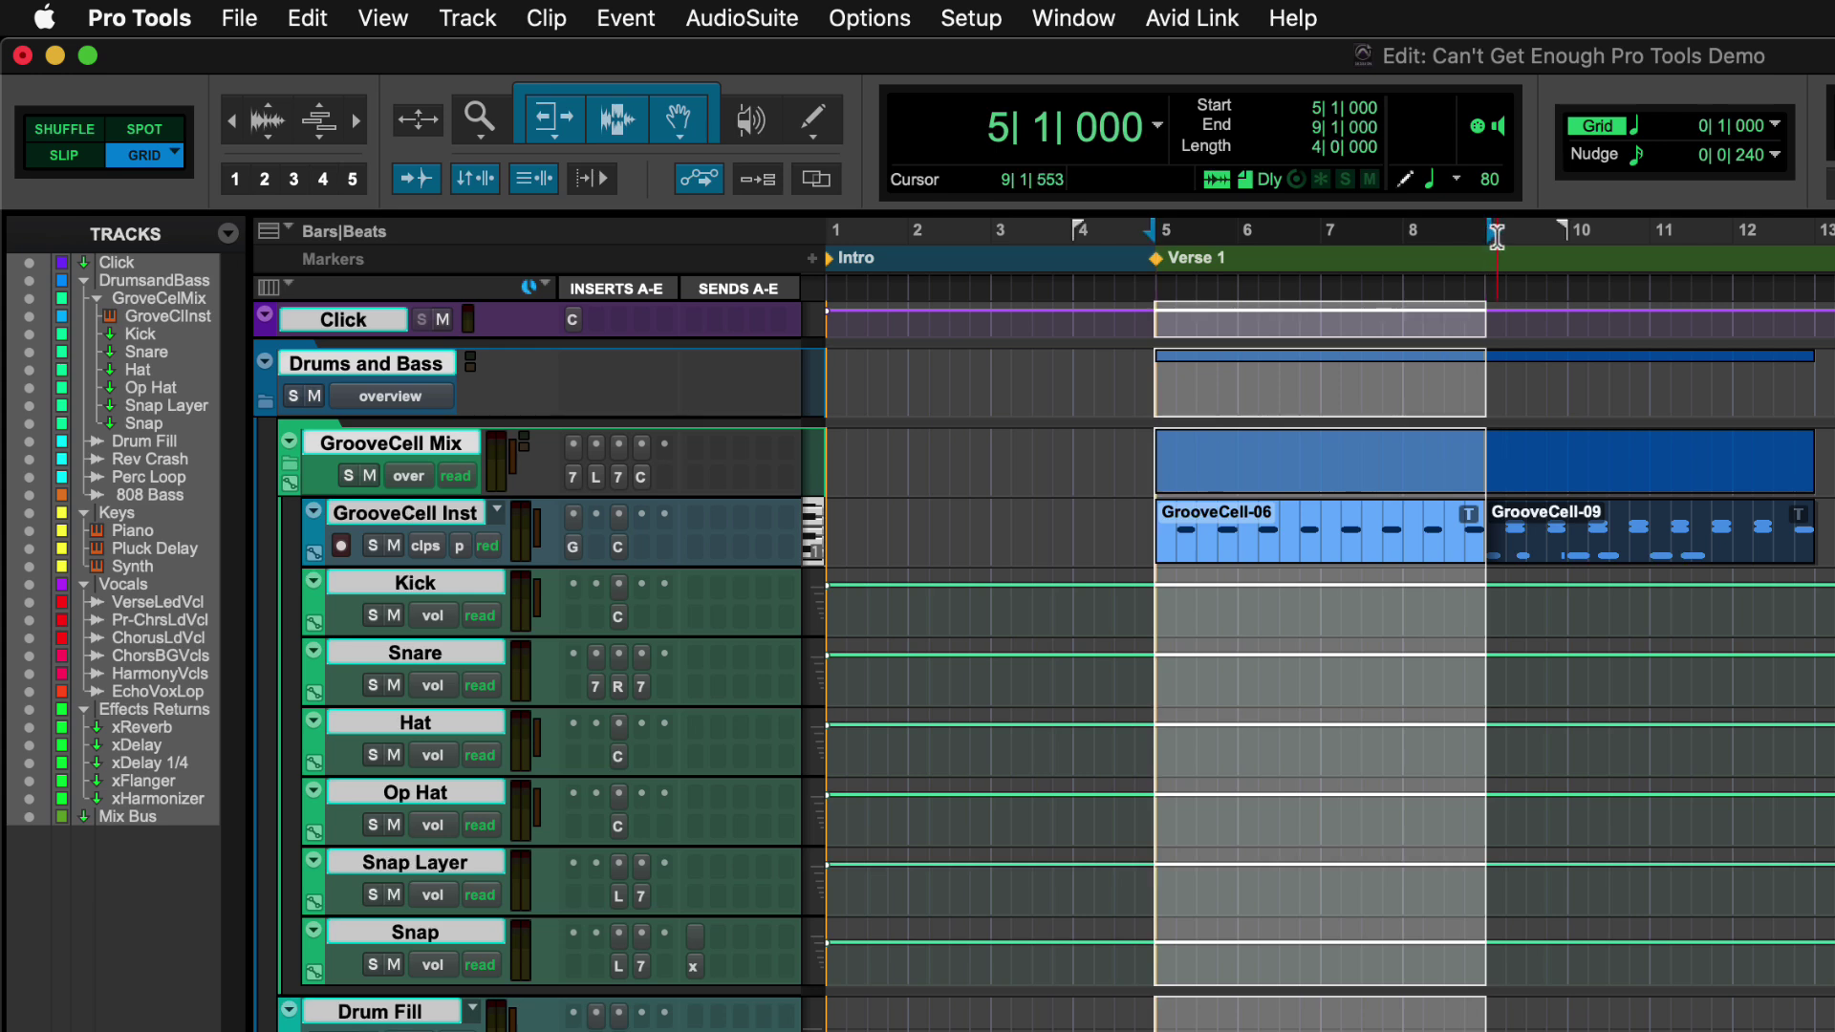
Check the available timeline rulers, then play from the Verse 1 marker at bar 5
click(269, 233)
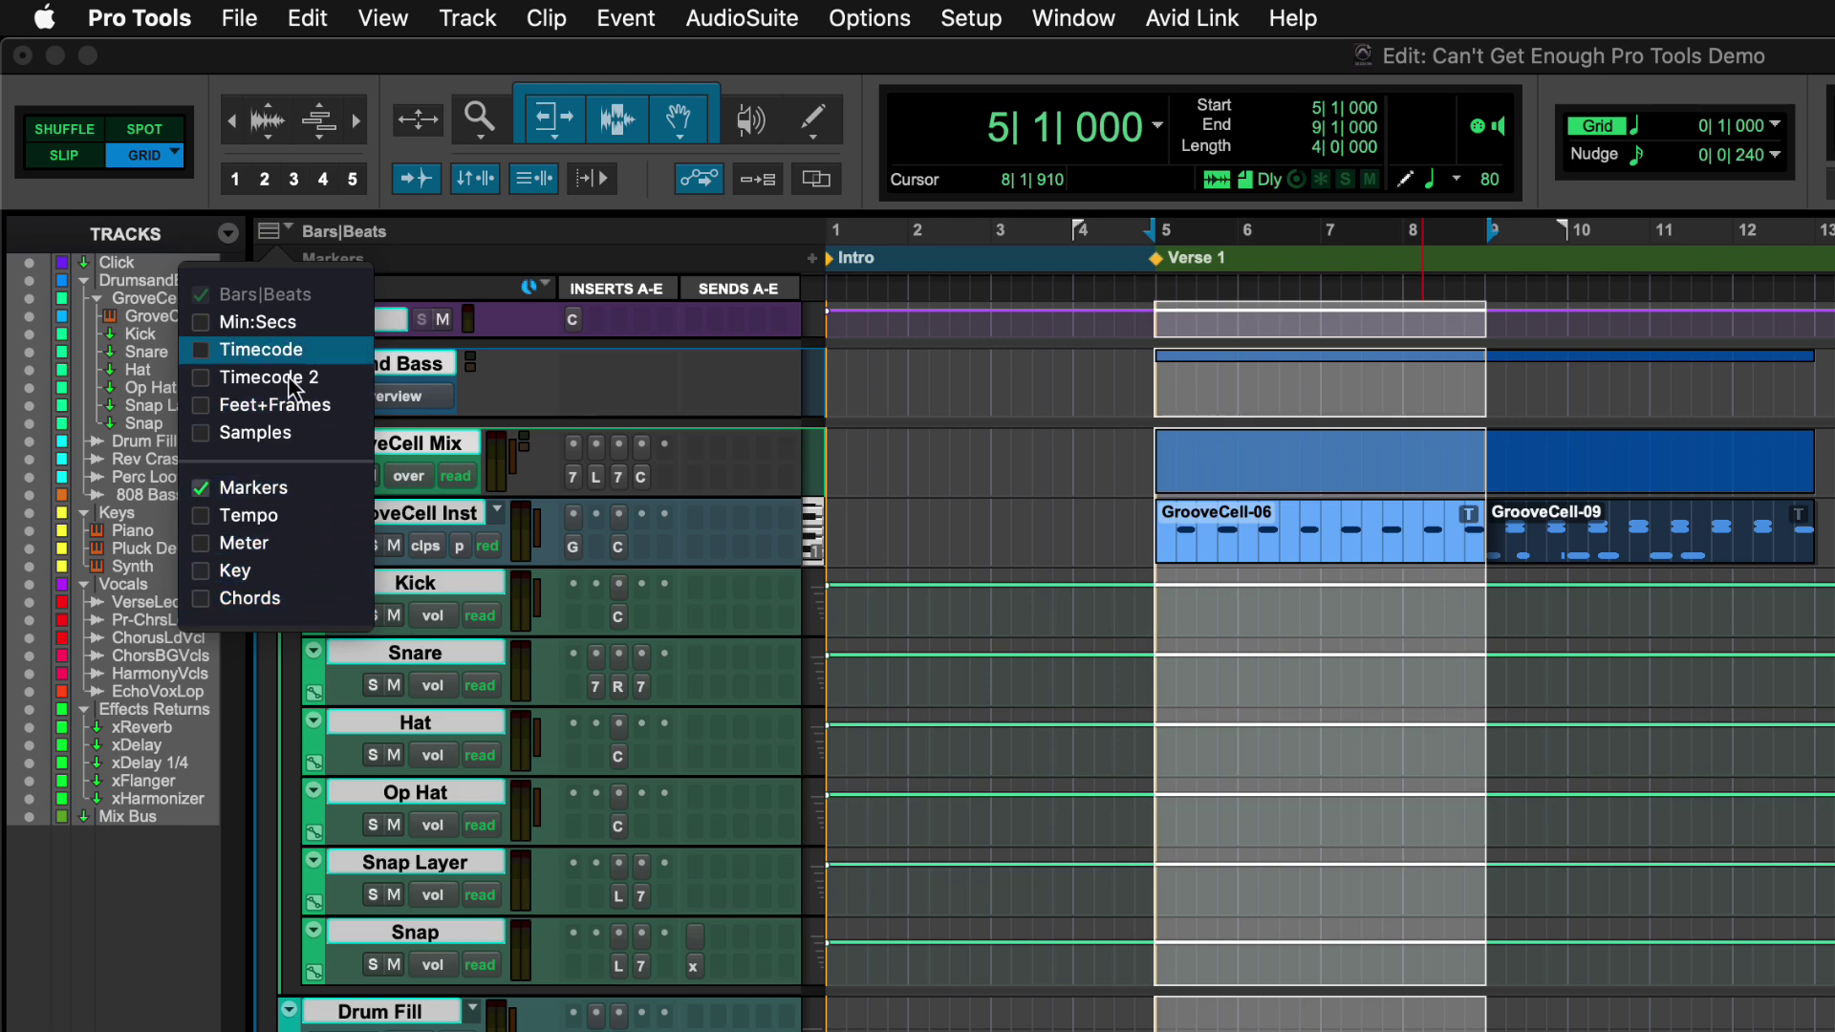
click(277, 241)
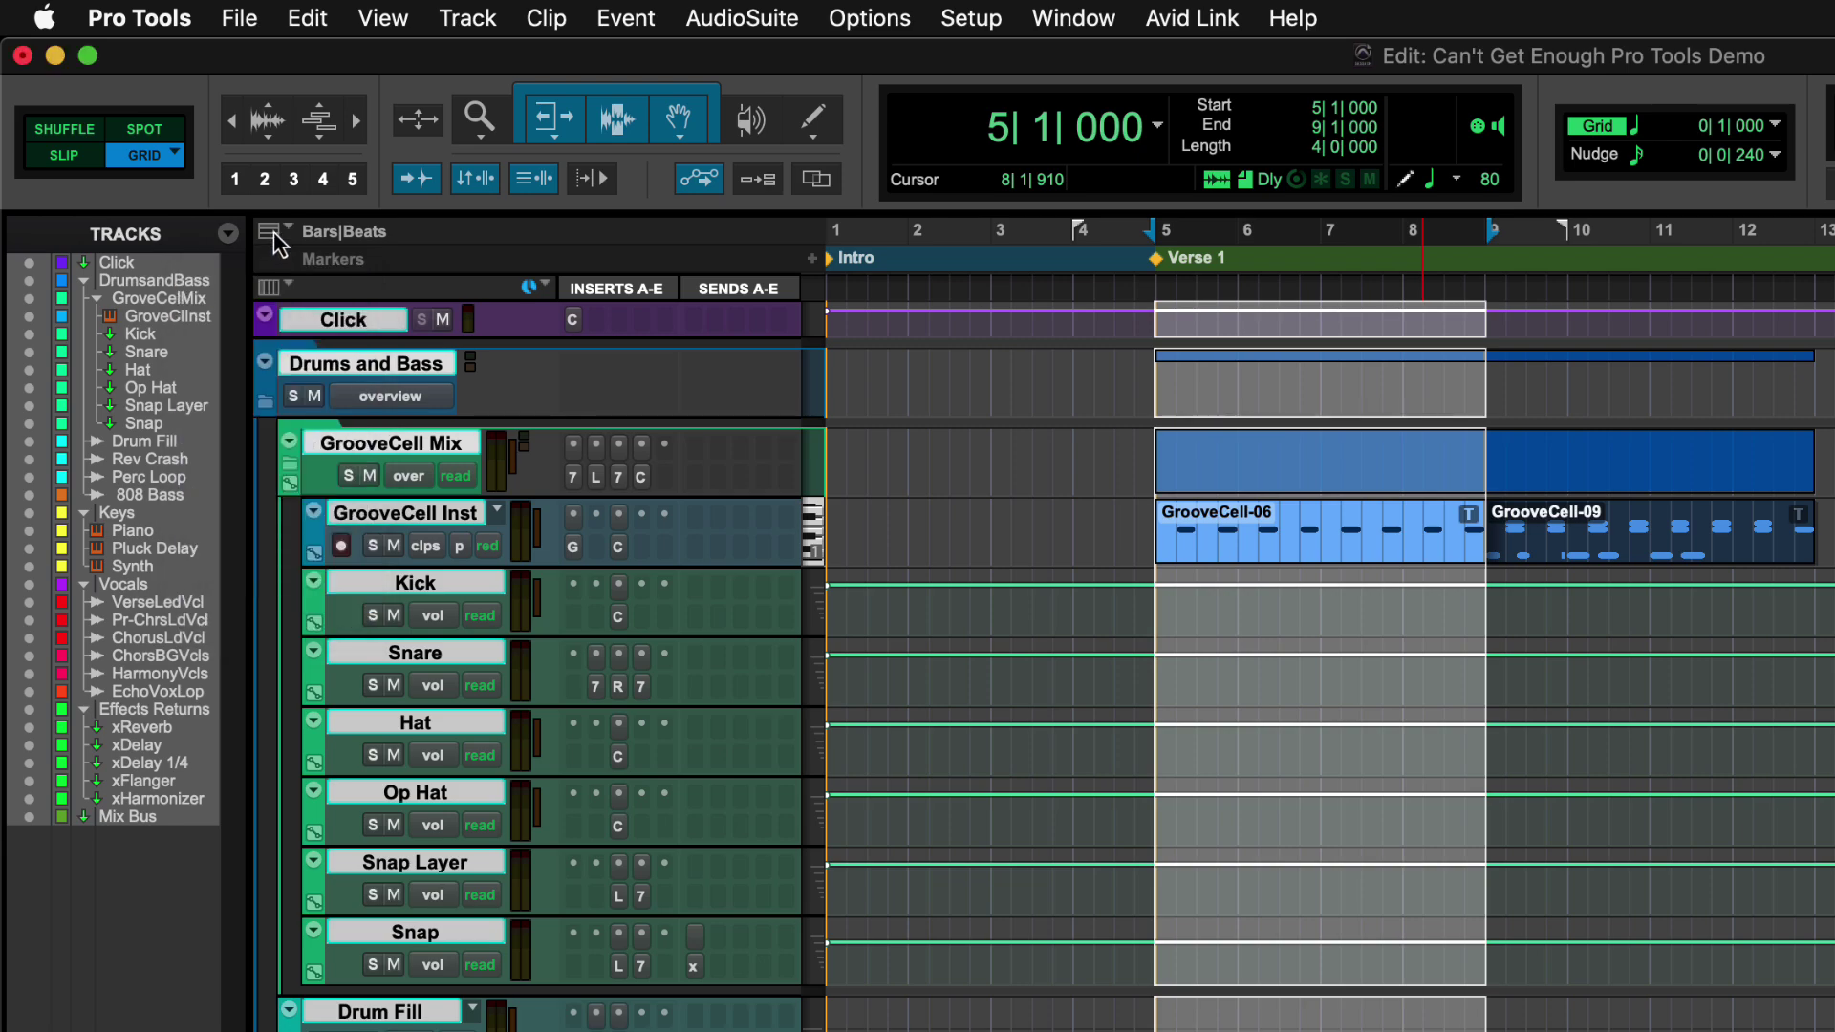
click(1163, 272)
key(space)
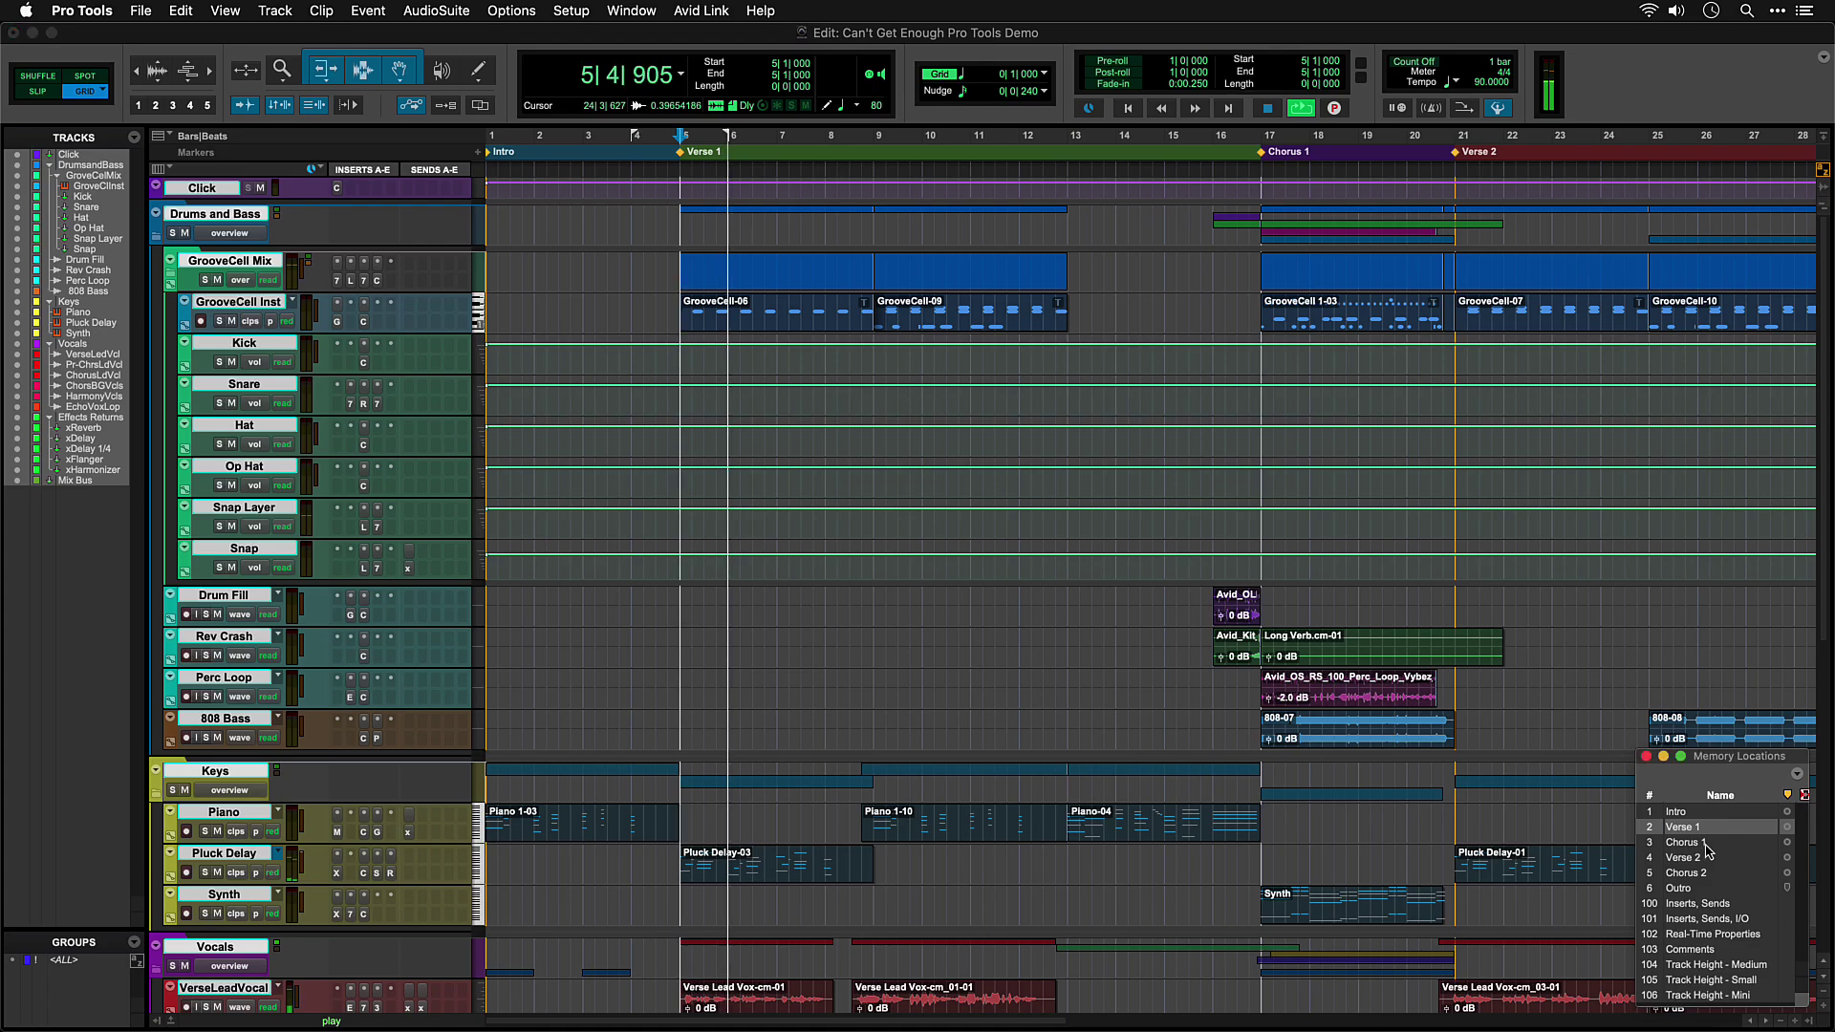
Jump to Chorus 1, back to Intro, then select bars 15–21 across the drum tracks
click(1706, 844)
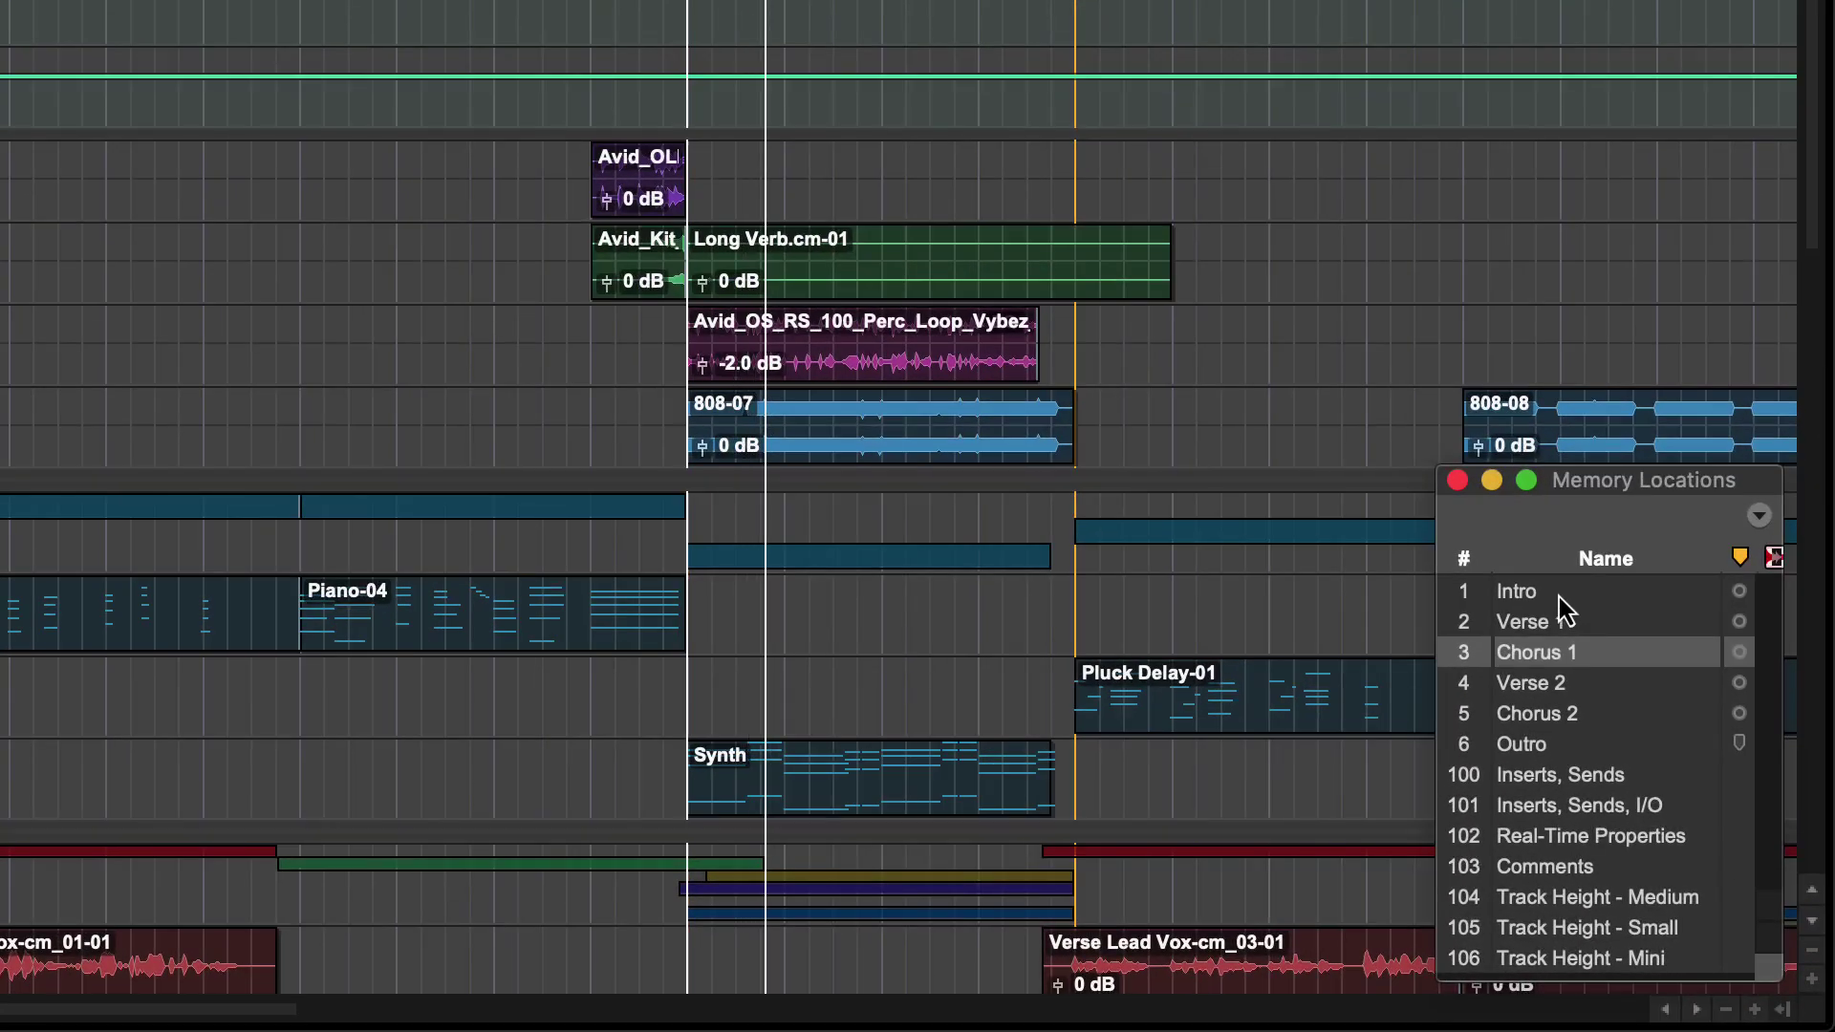
click(1557, 598)
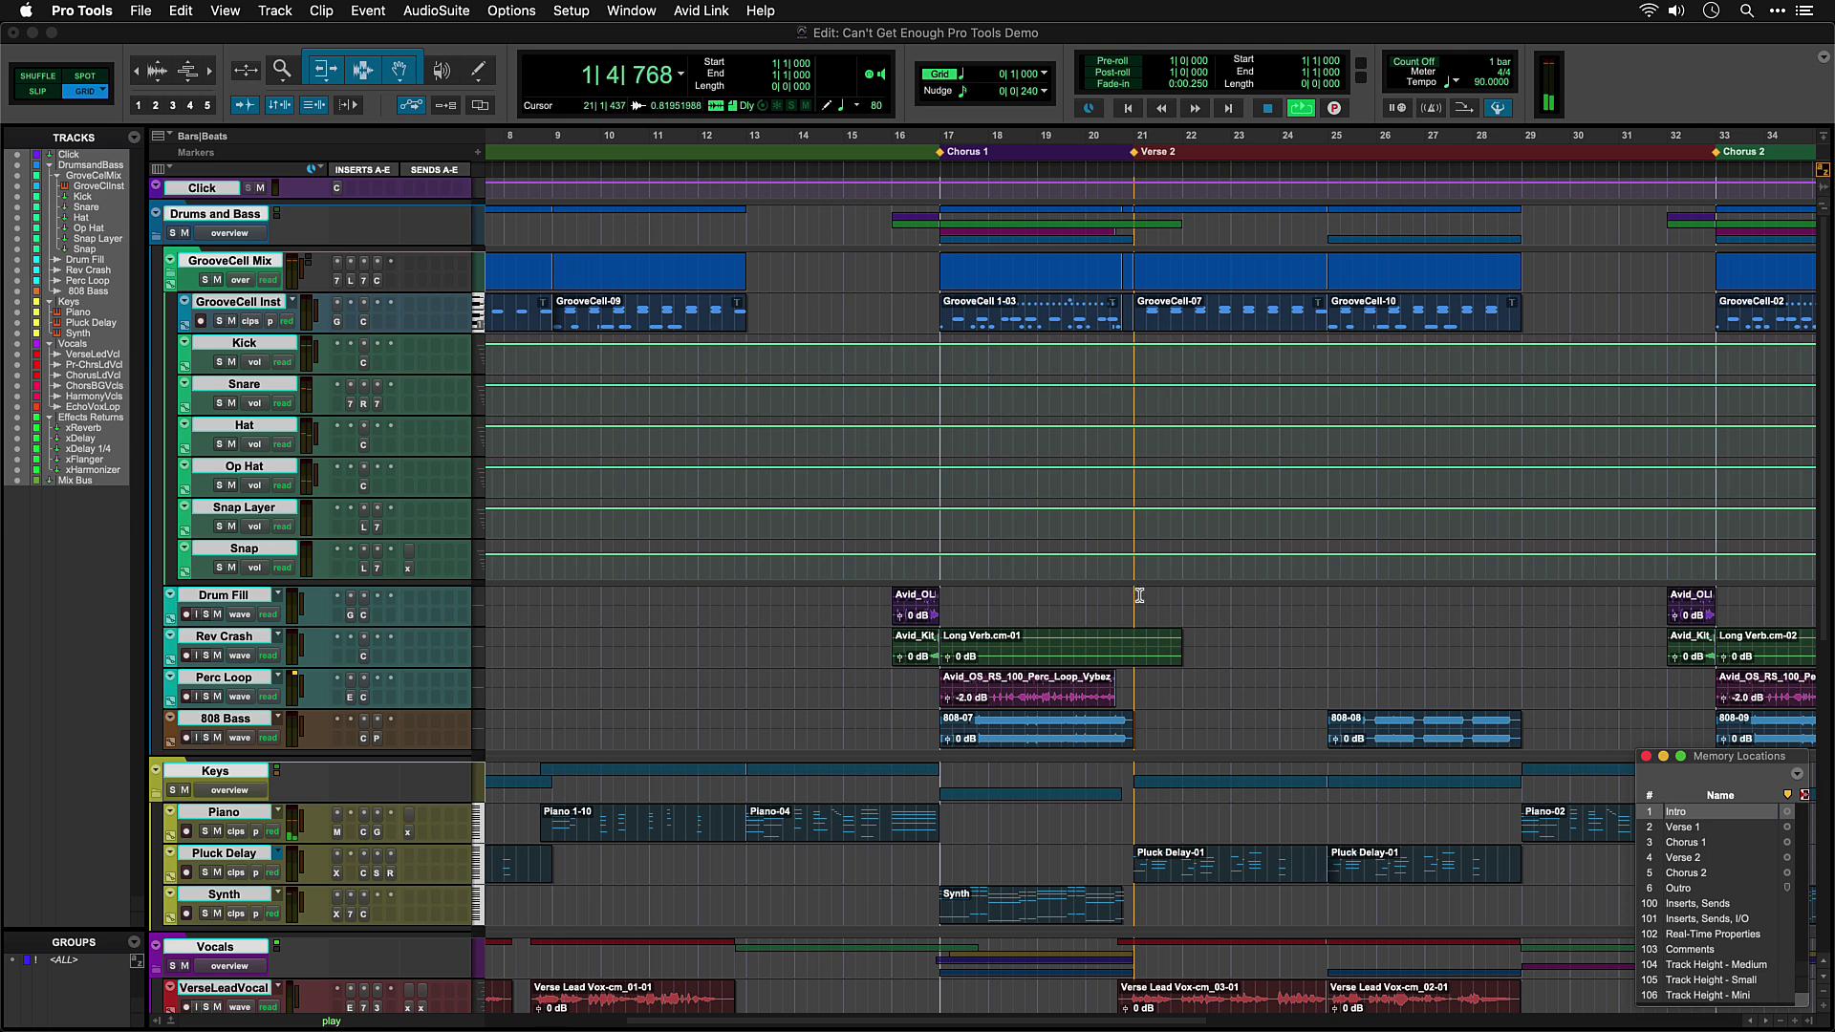
scroll(799, 493, down, 2)
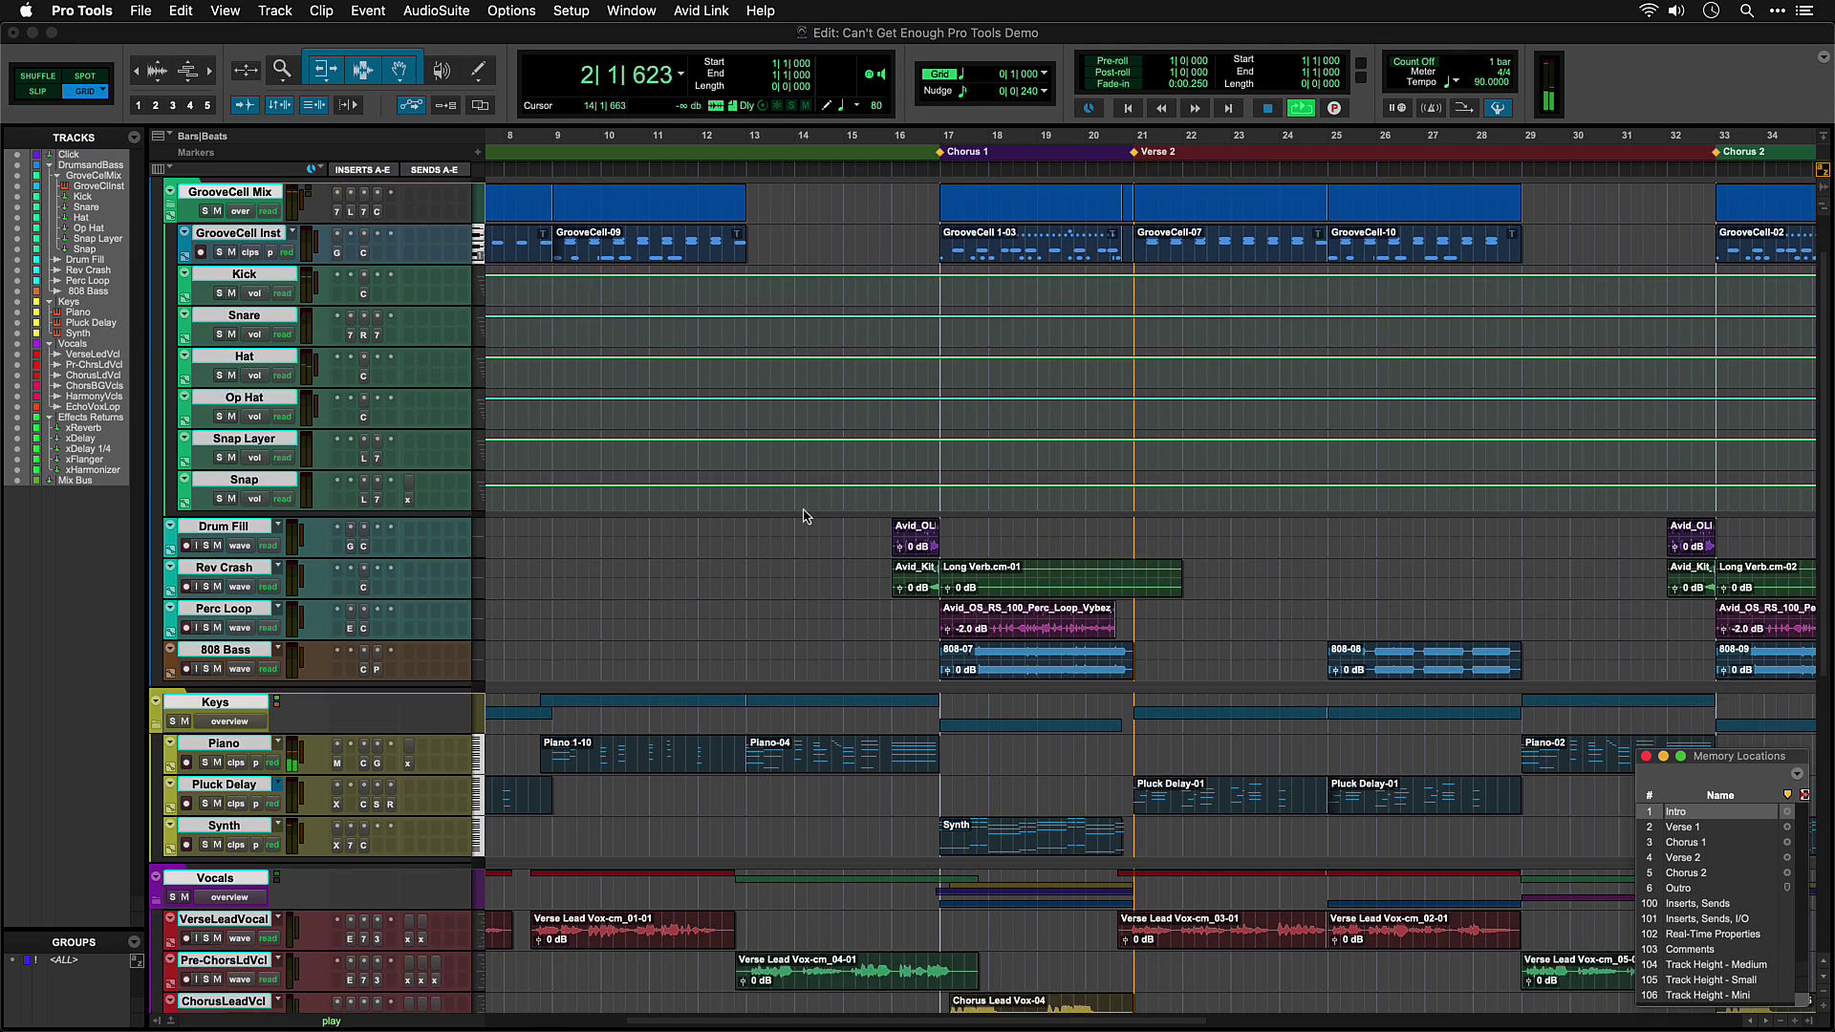
drag(852, 529, 1167, 648)
Select ranges over the Keys tracks and bars 17–23 across the Effects Returns tracks
scroll(1183, 653, down, 4)
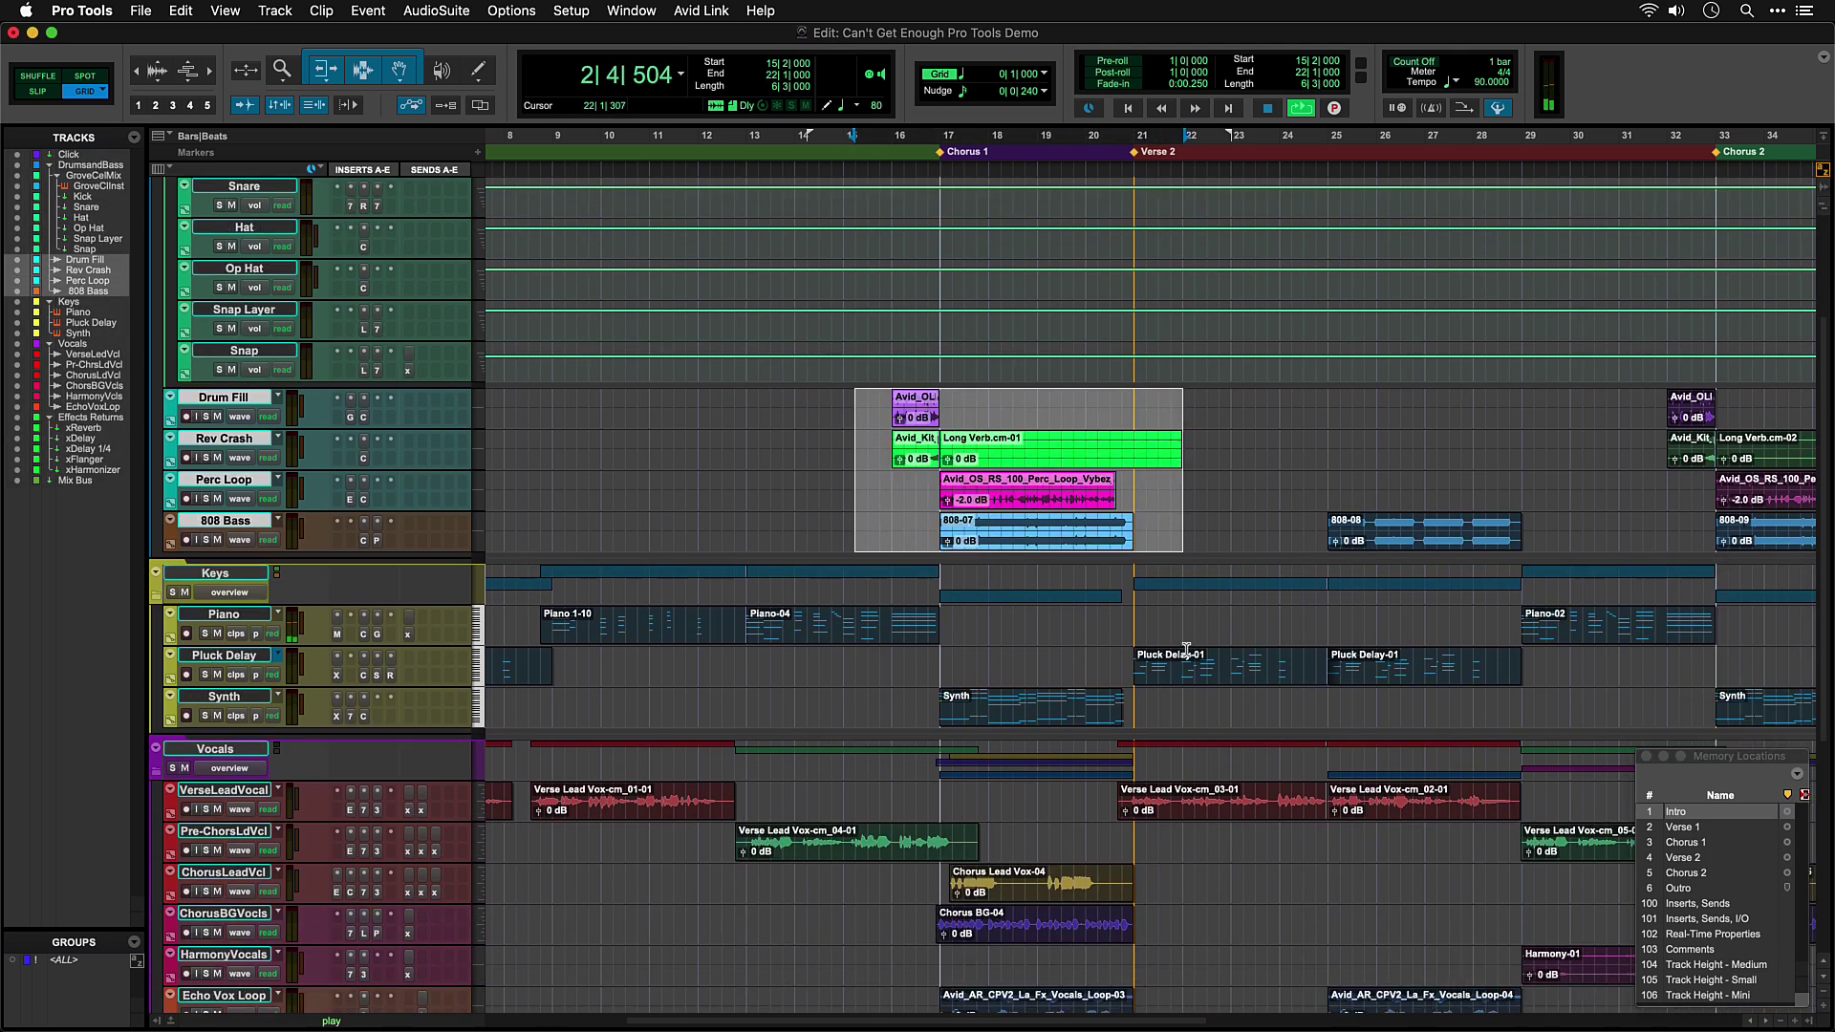
drag(963, 573, 1327, 658)
scroll(1180, 649, down, 6)
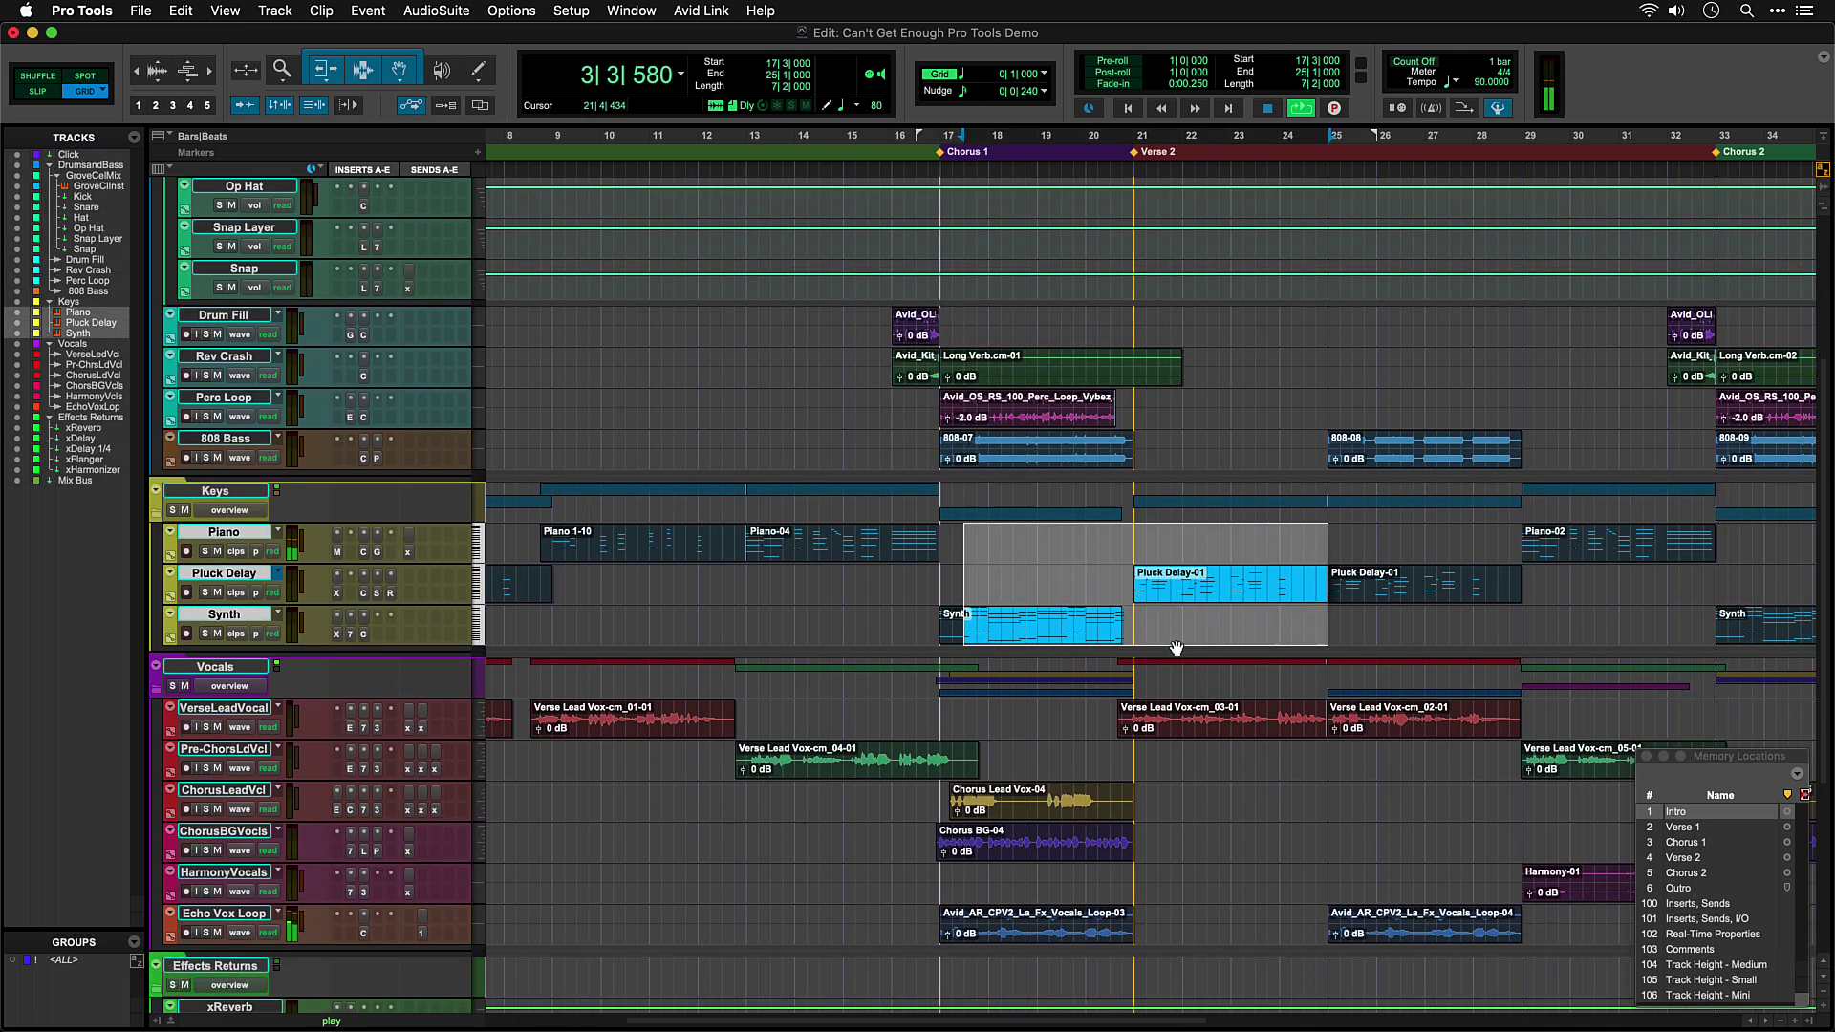
scroll(1174, 650, down, 1)
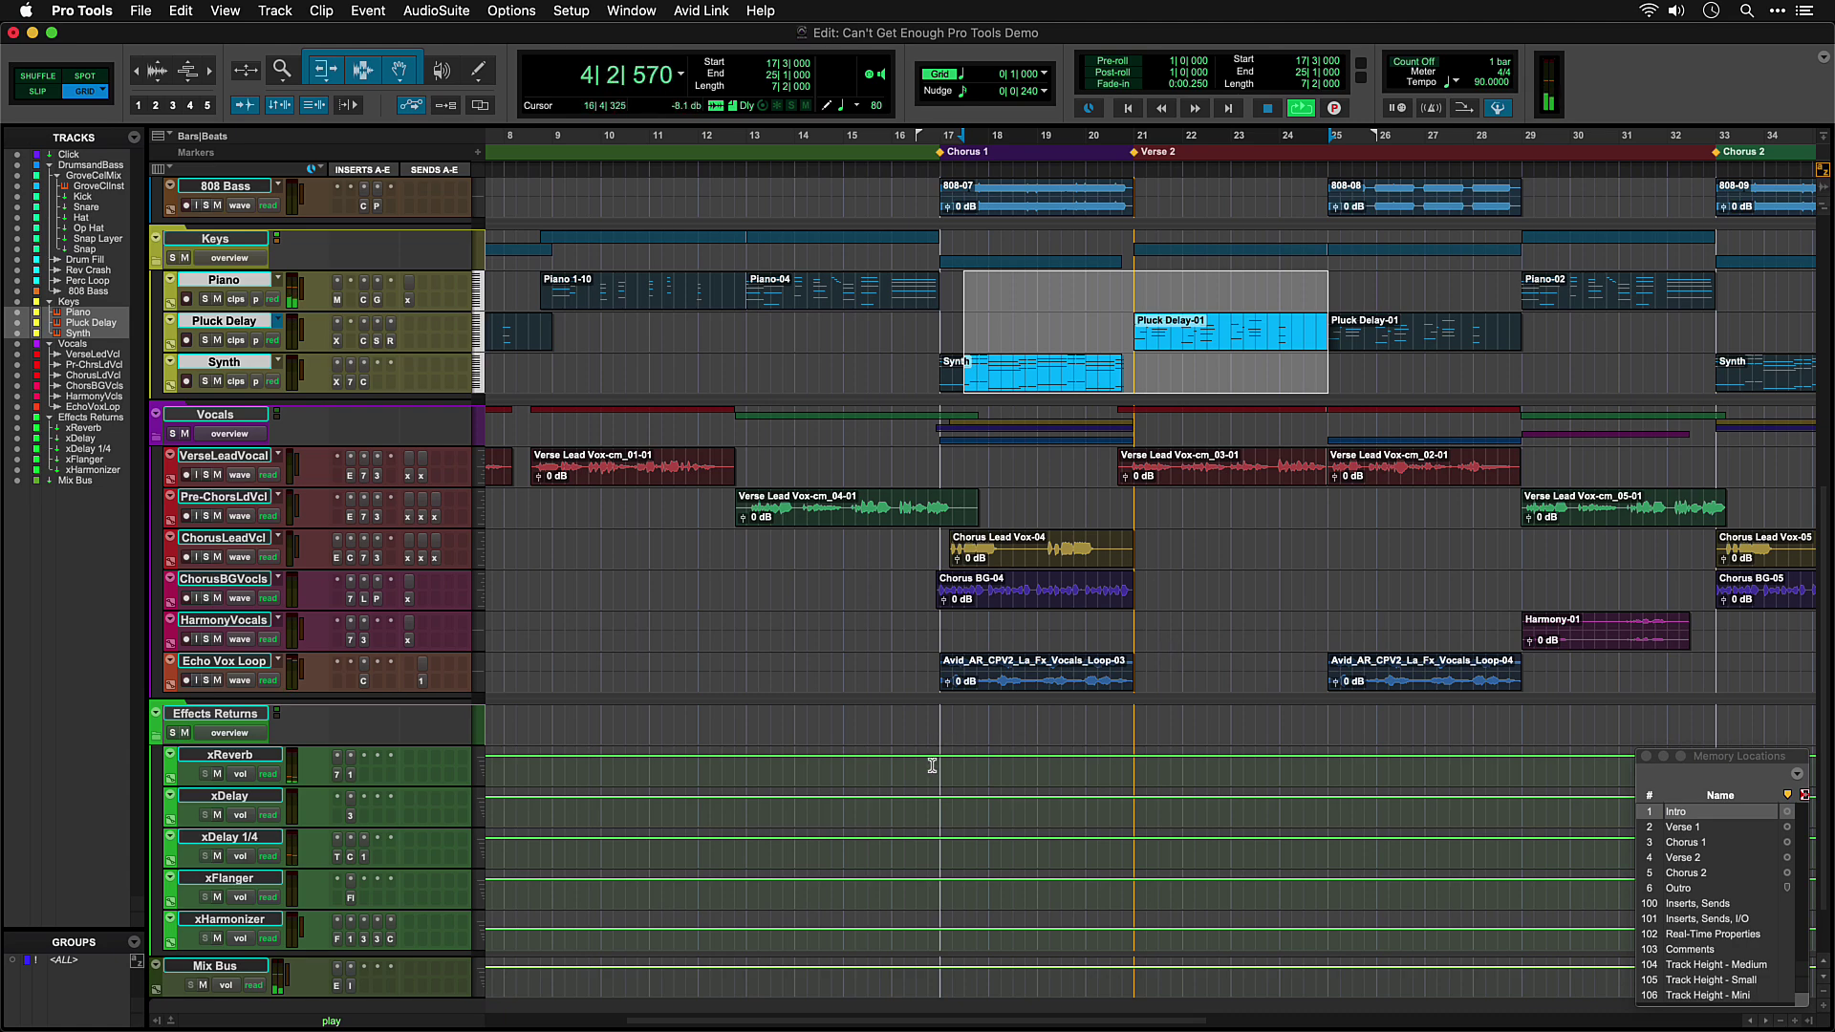
drag(932, 765, 1241, 920)
scroll(1033, 601, up, 13)
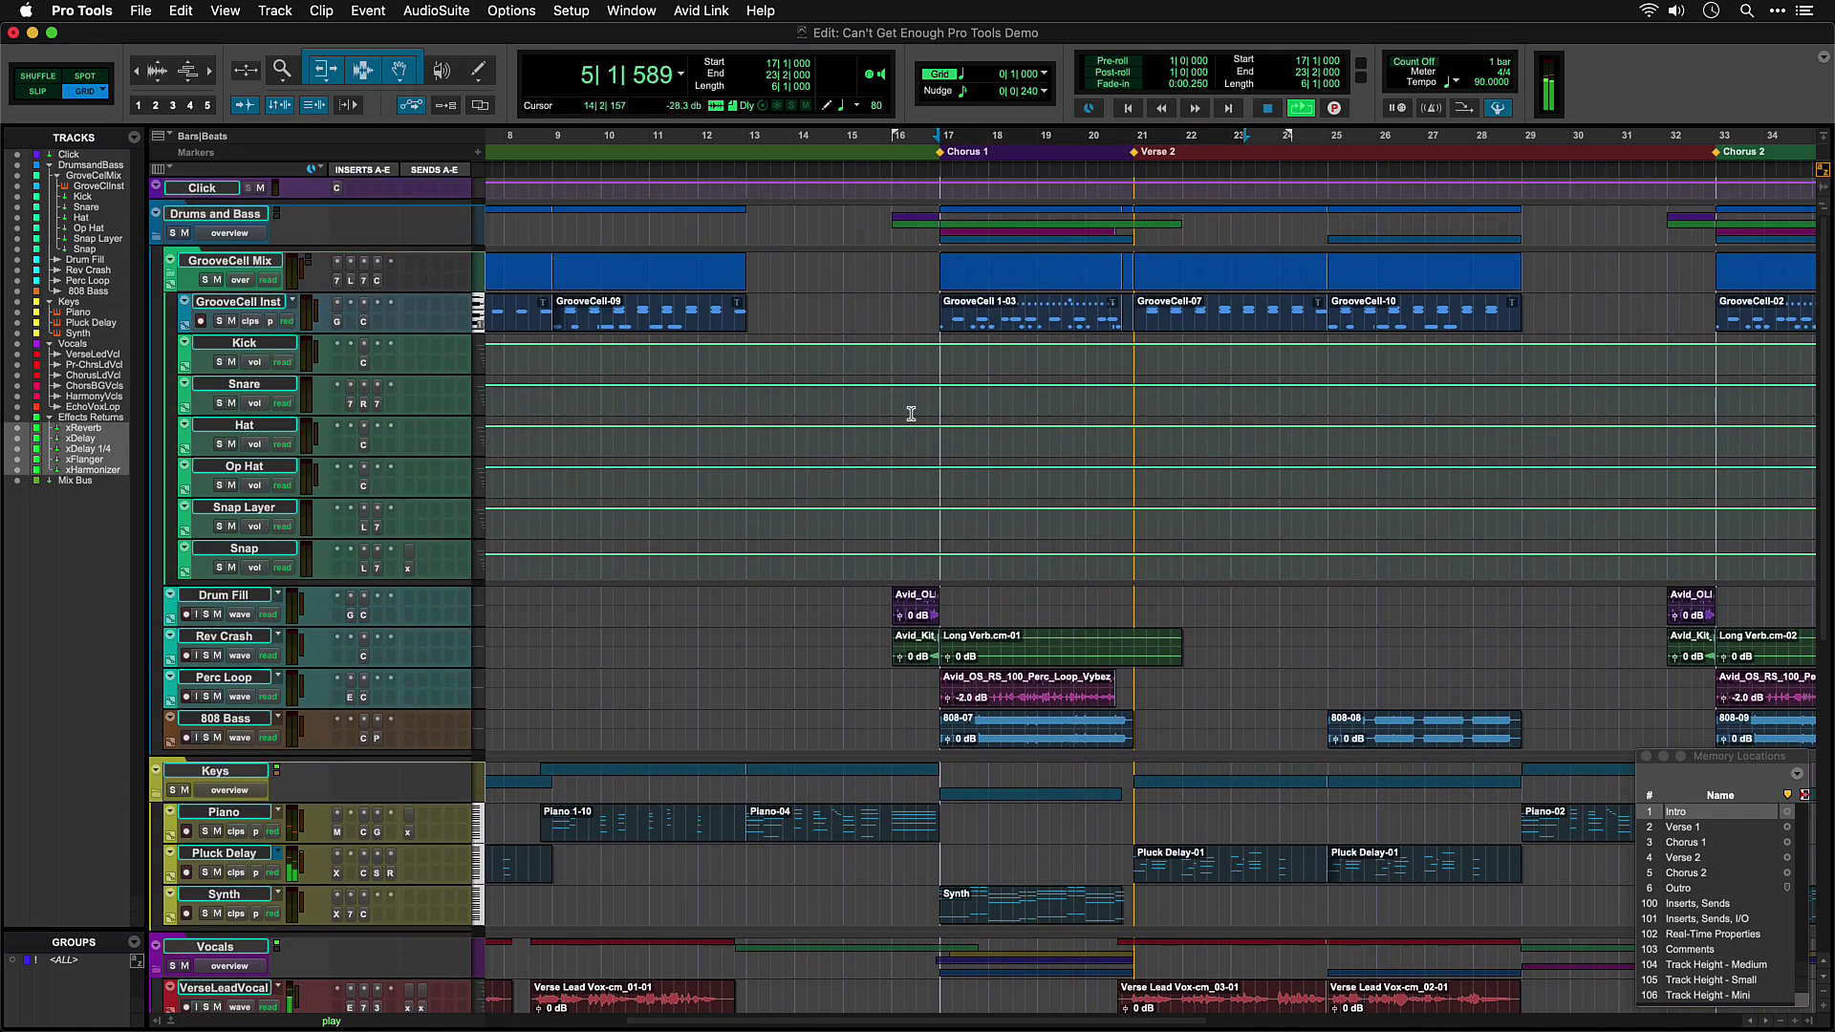
Open the GrooveCell instrument, trigger the Snap Layer pad and inspect its output routing
click(337, 322)
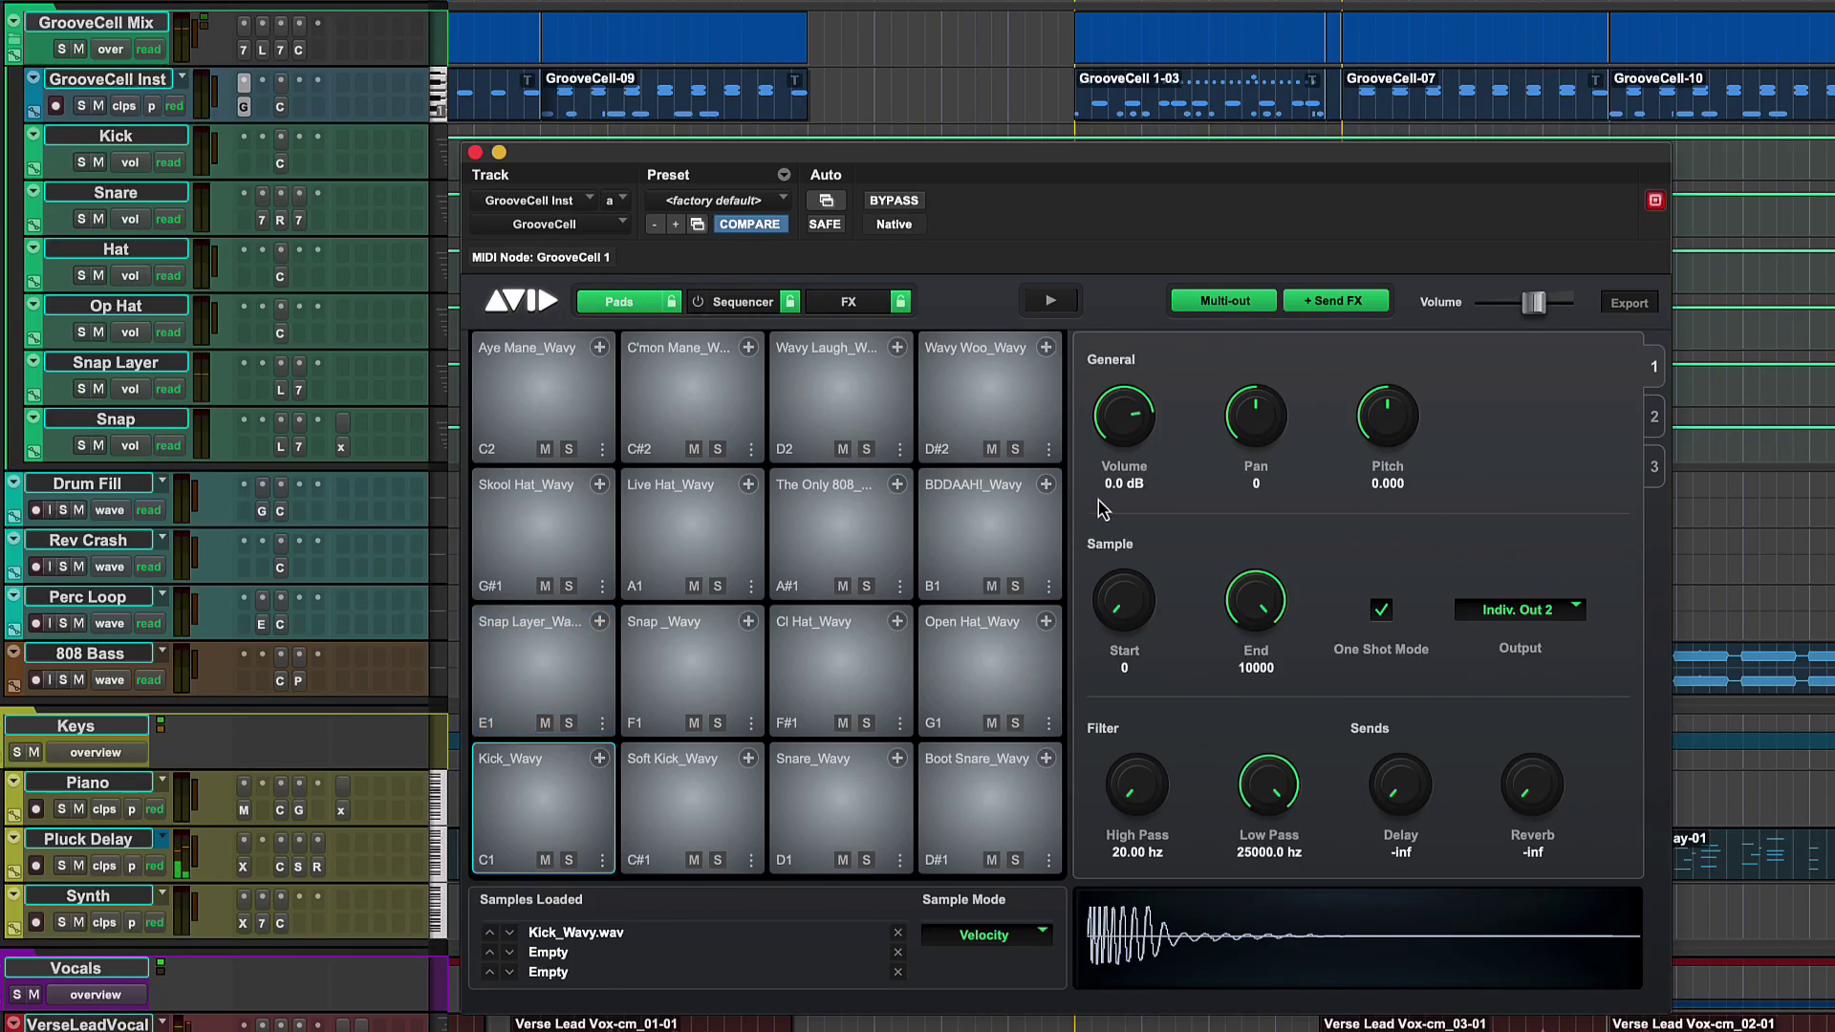
drag(1058, 96, 1625, 91)
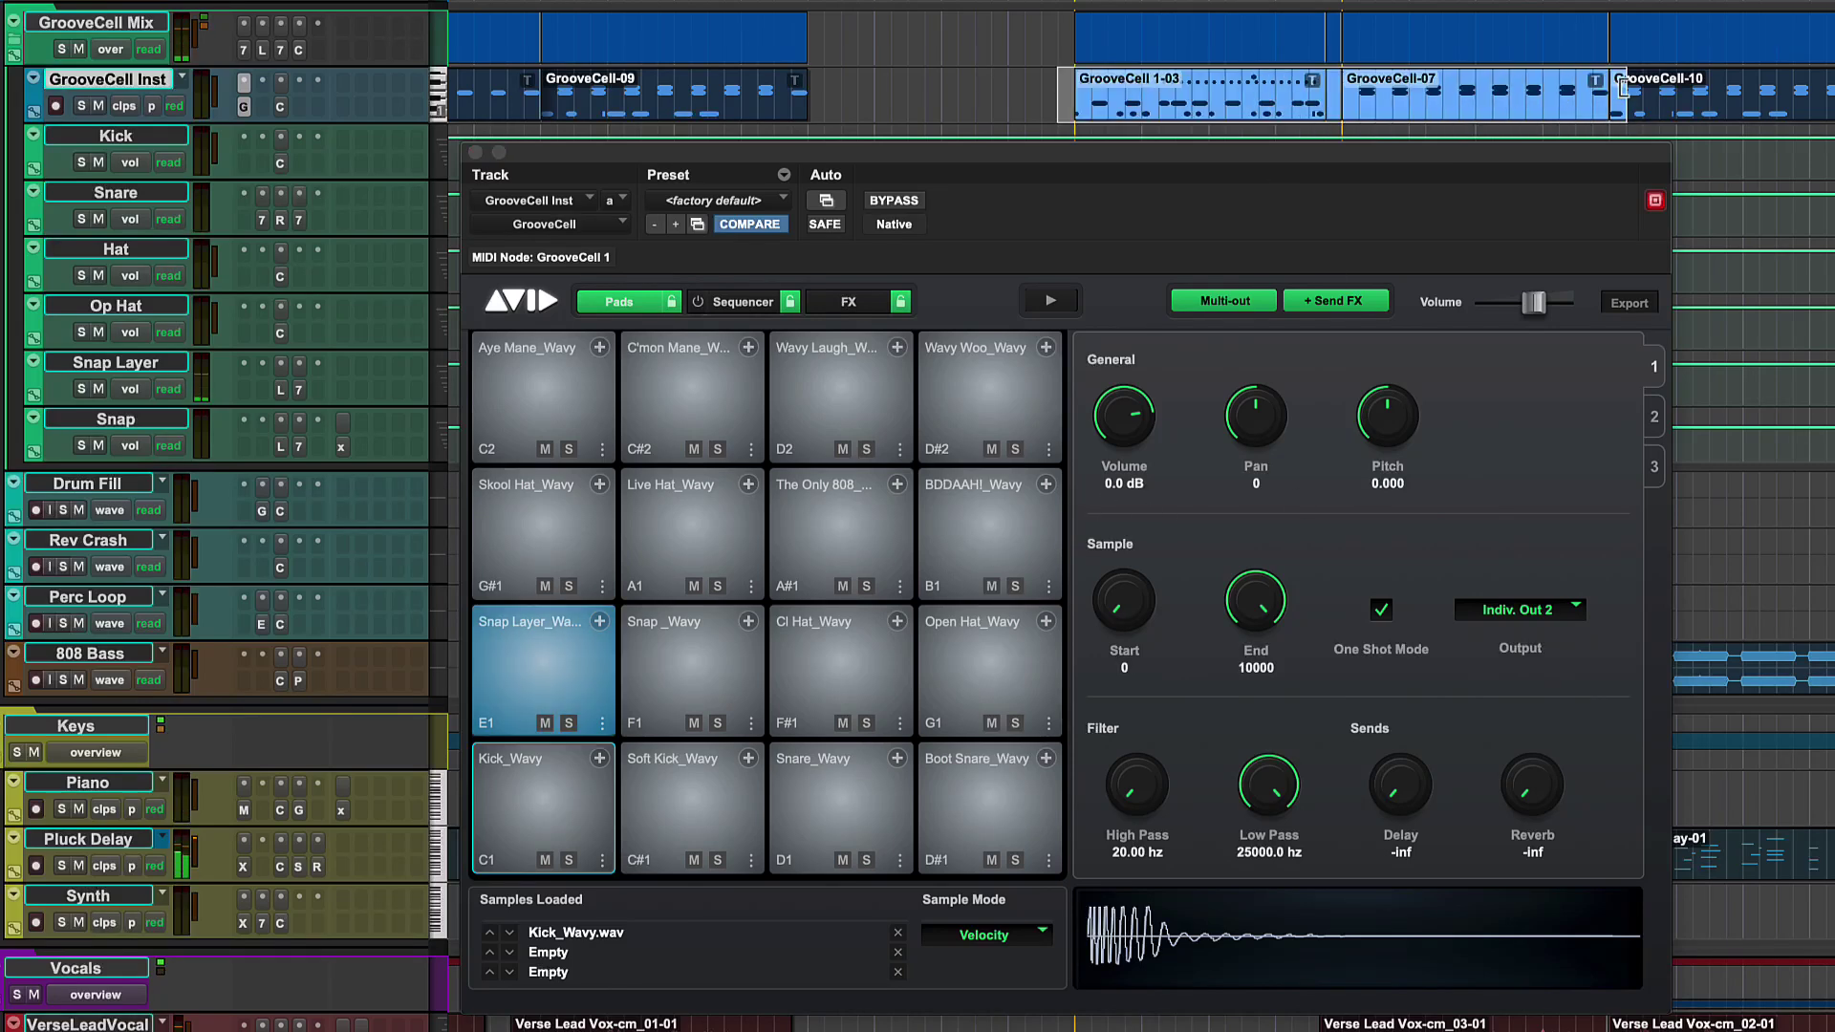
click(536, 813)
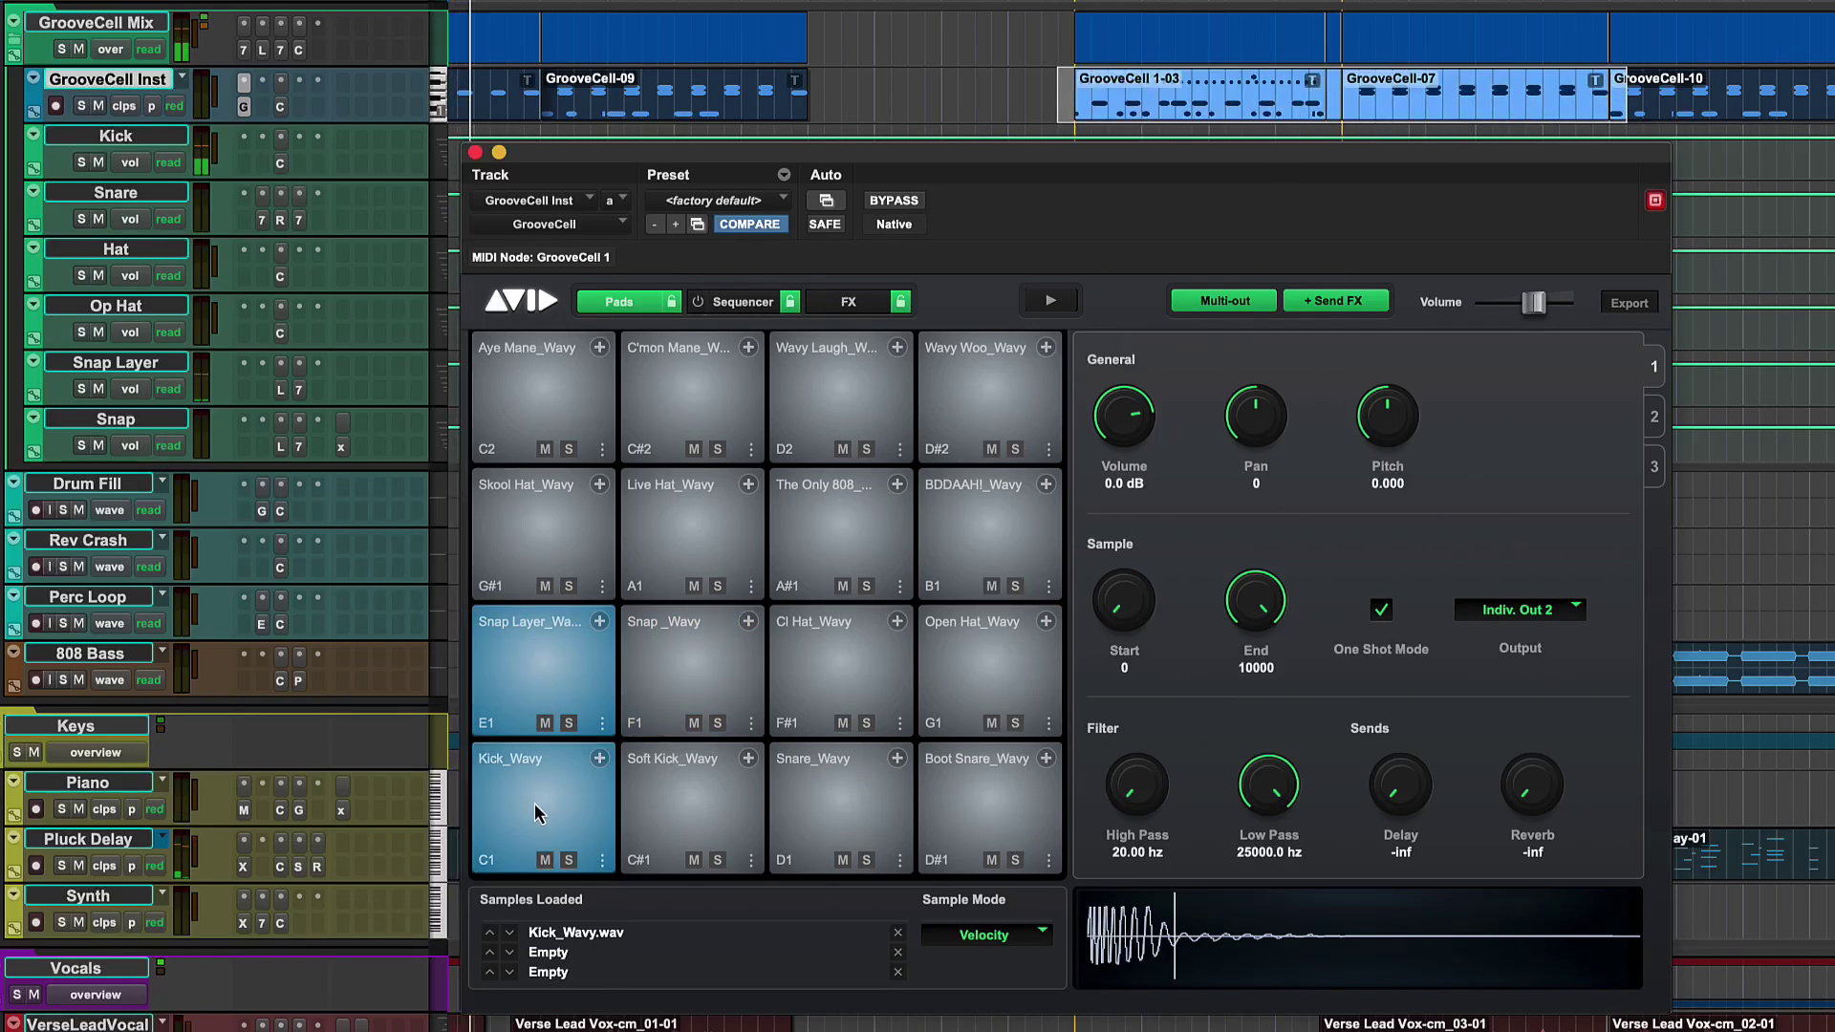
click(1517, 609)
click(1524, 578)
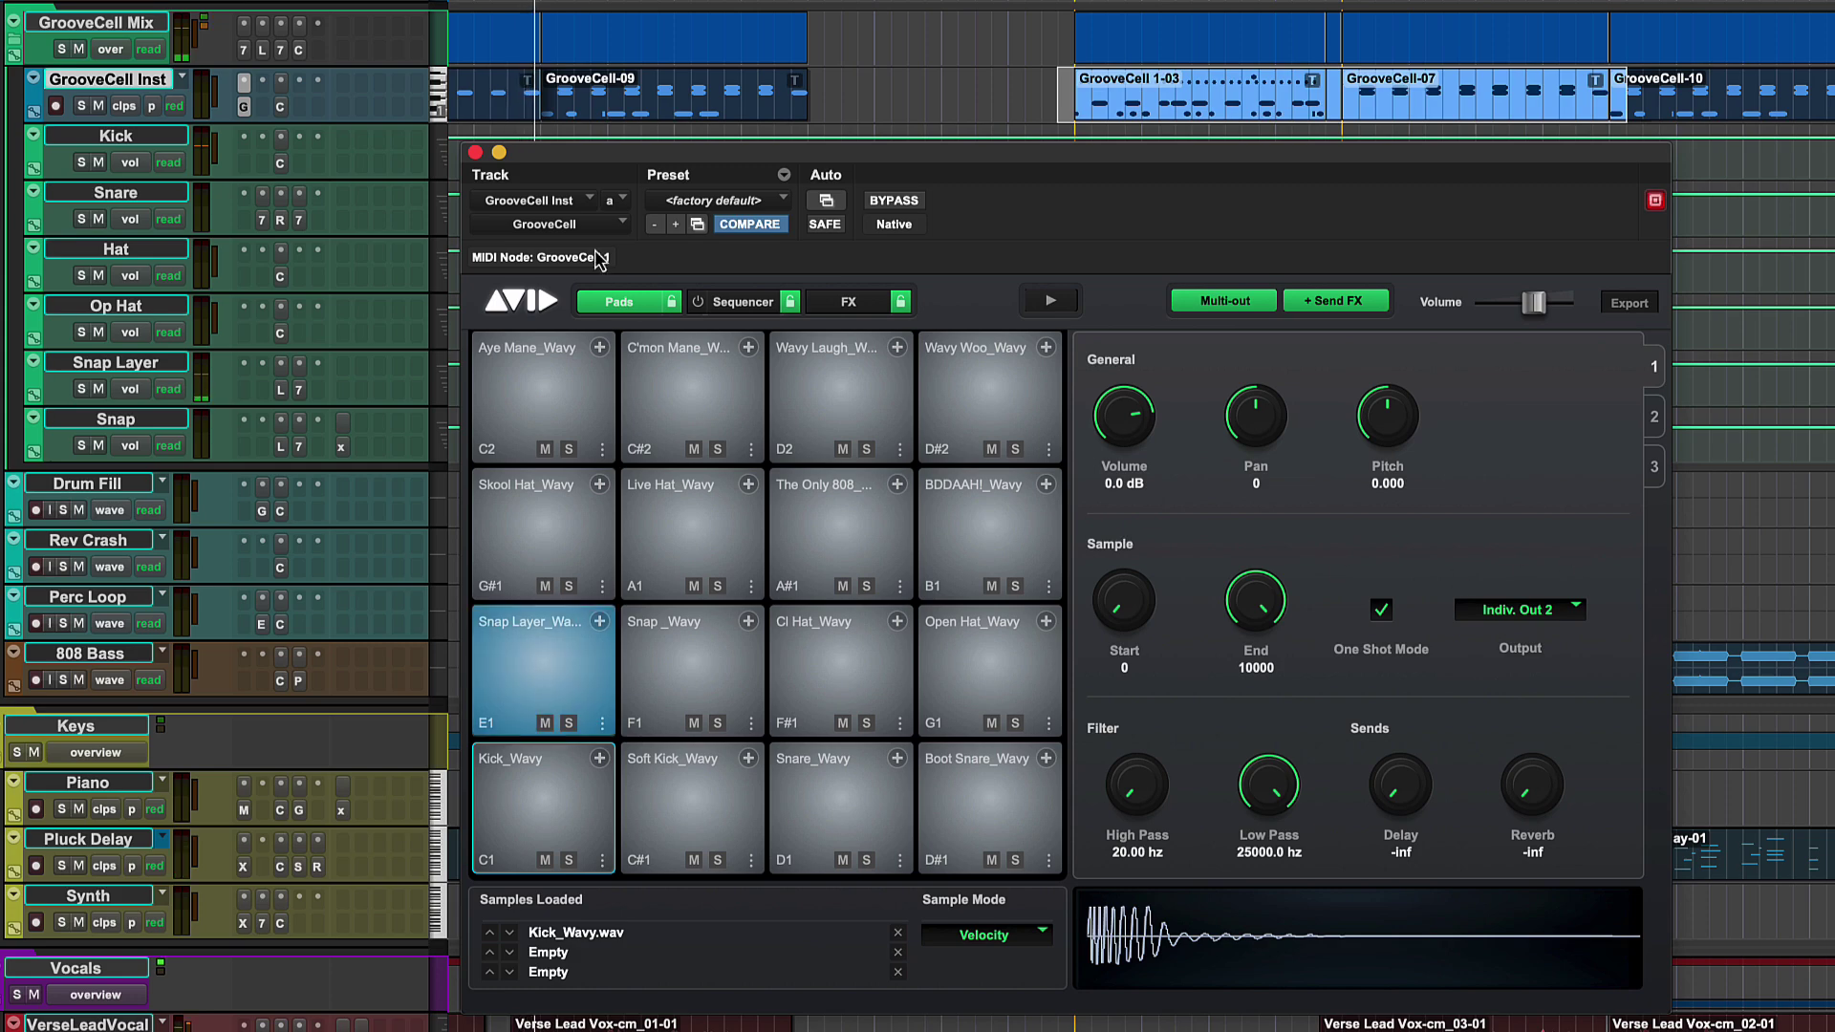
View the Kick Channel Strip and the Snare Reel Tape Saturation and channel strip EQ plugins
click(281, 165)
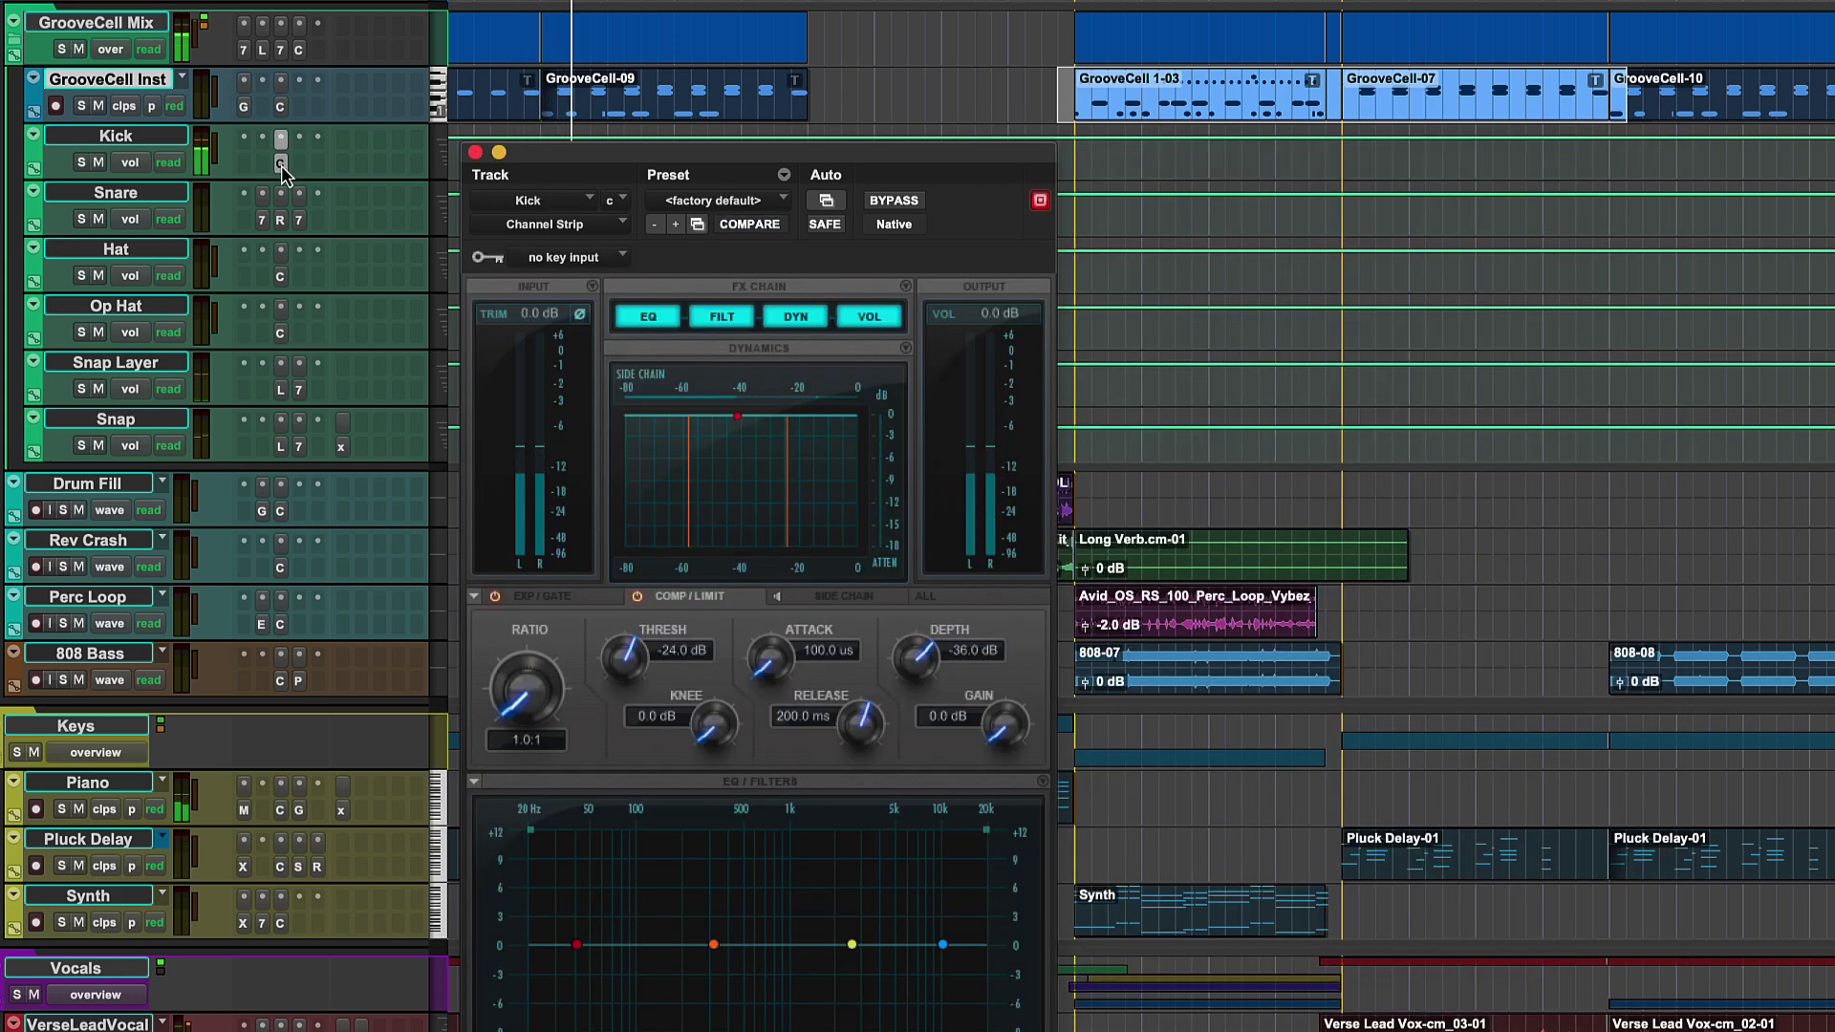
click(280, 220)
click(298, 220)
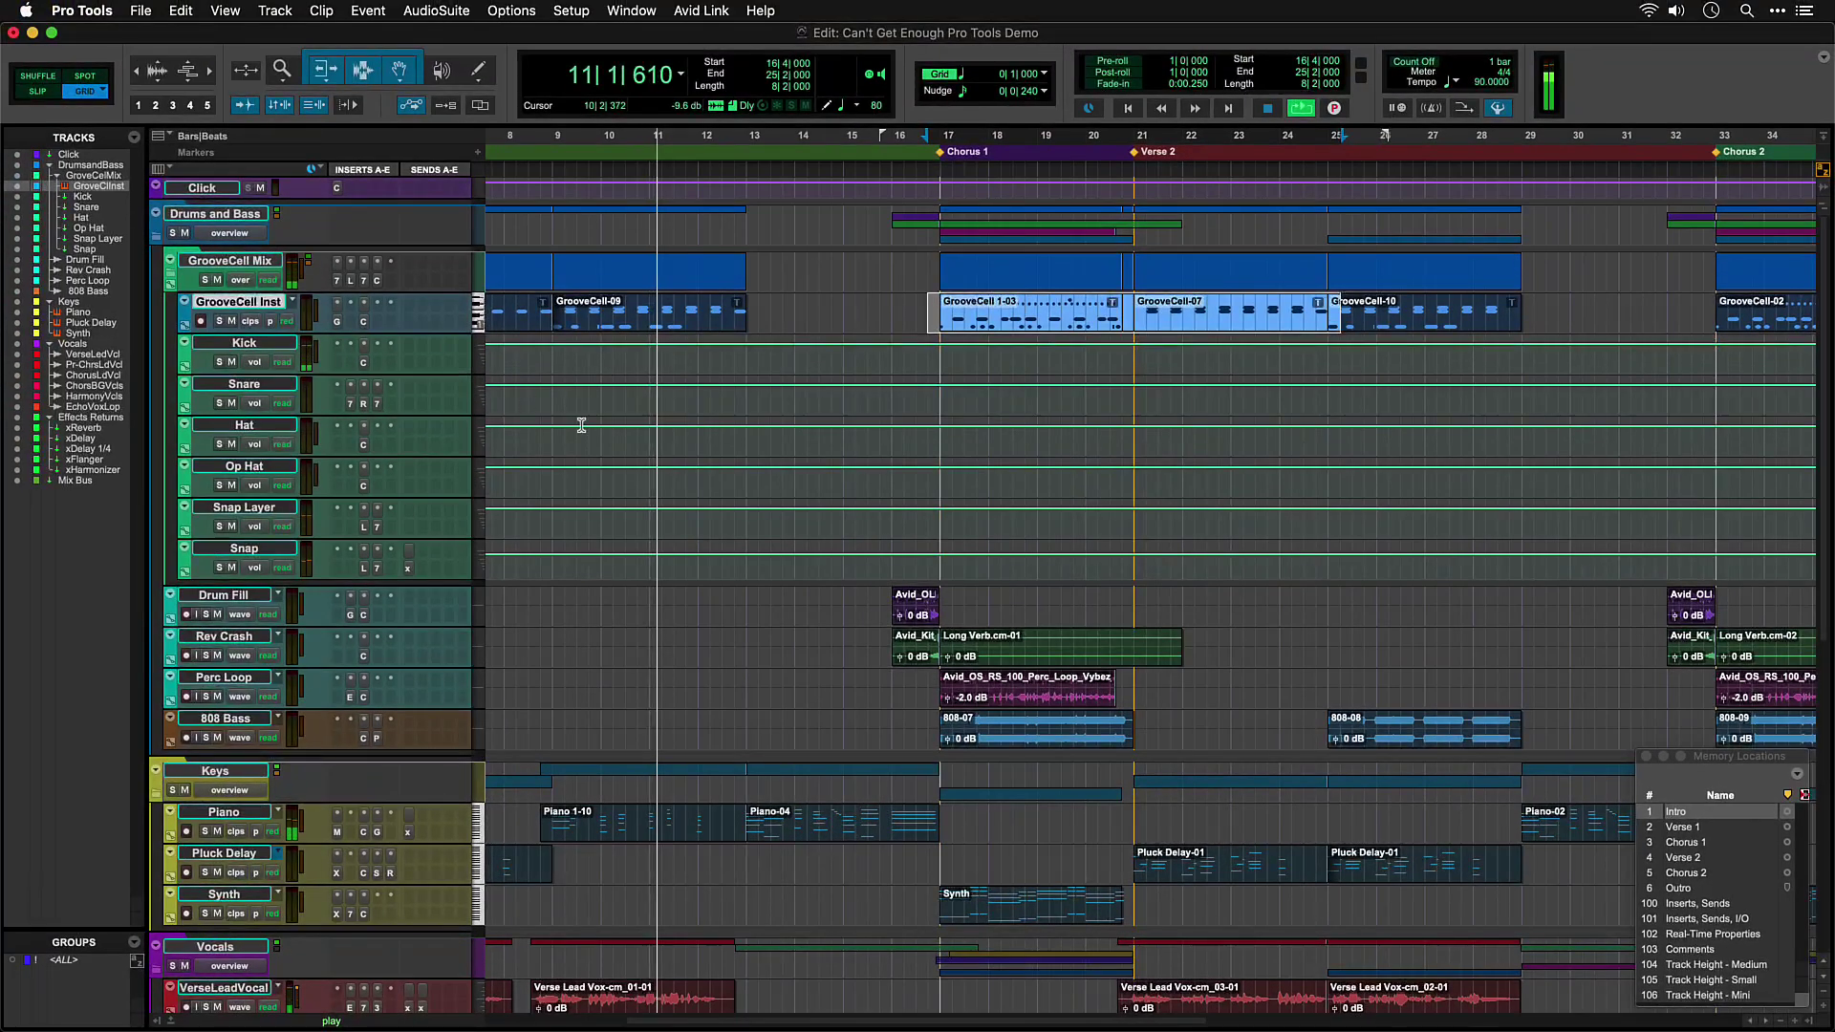
scroll(1189, 479, down, 3)
scroll(1082, 556, down, 1)
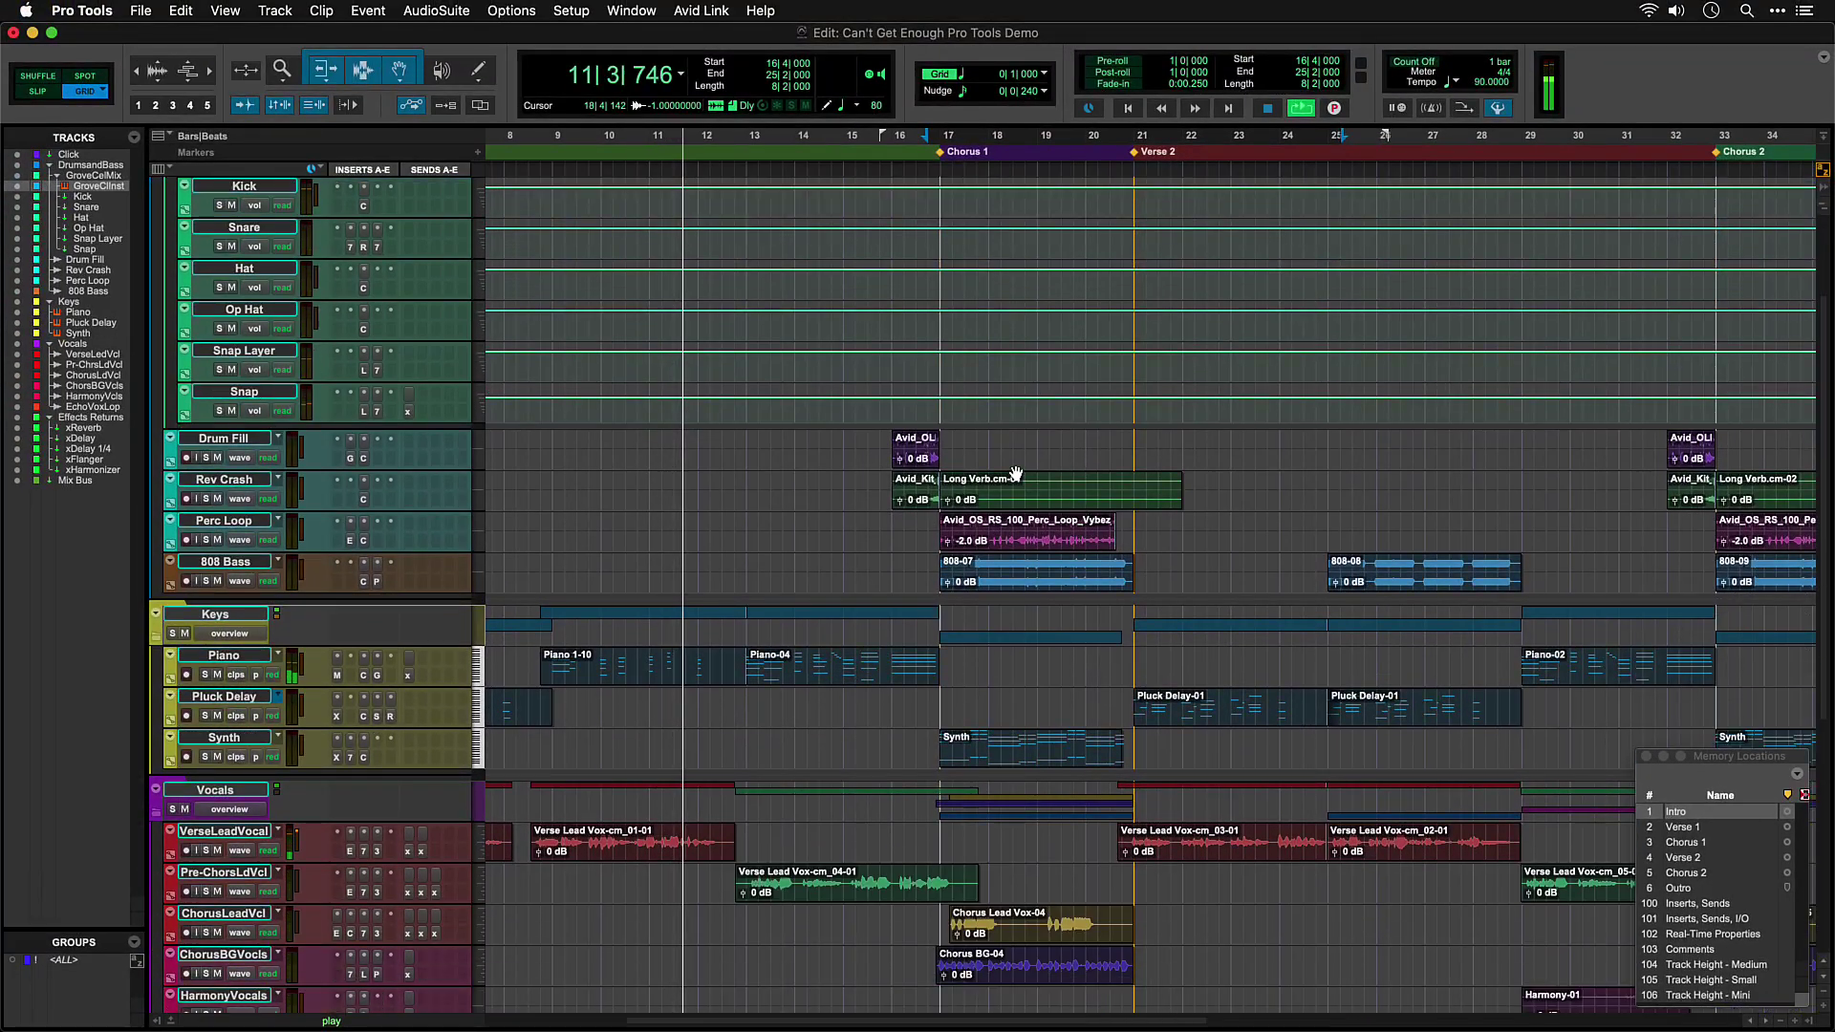
click(920, 457)
scroll(920, 462, down, 1)
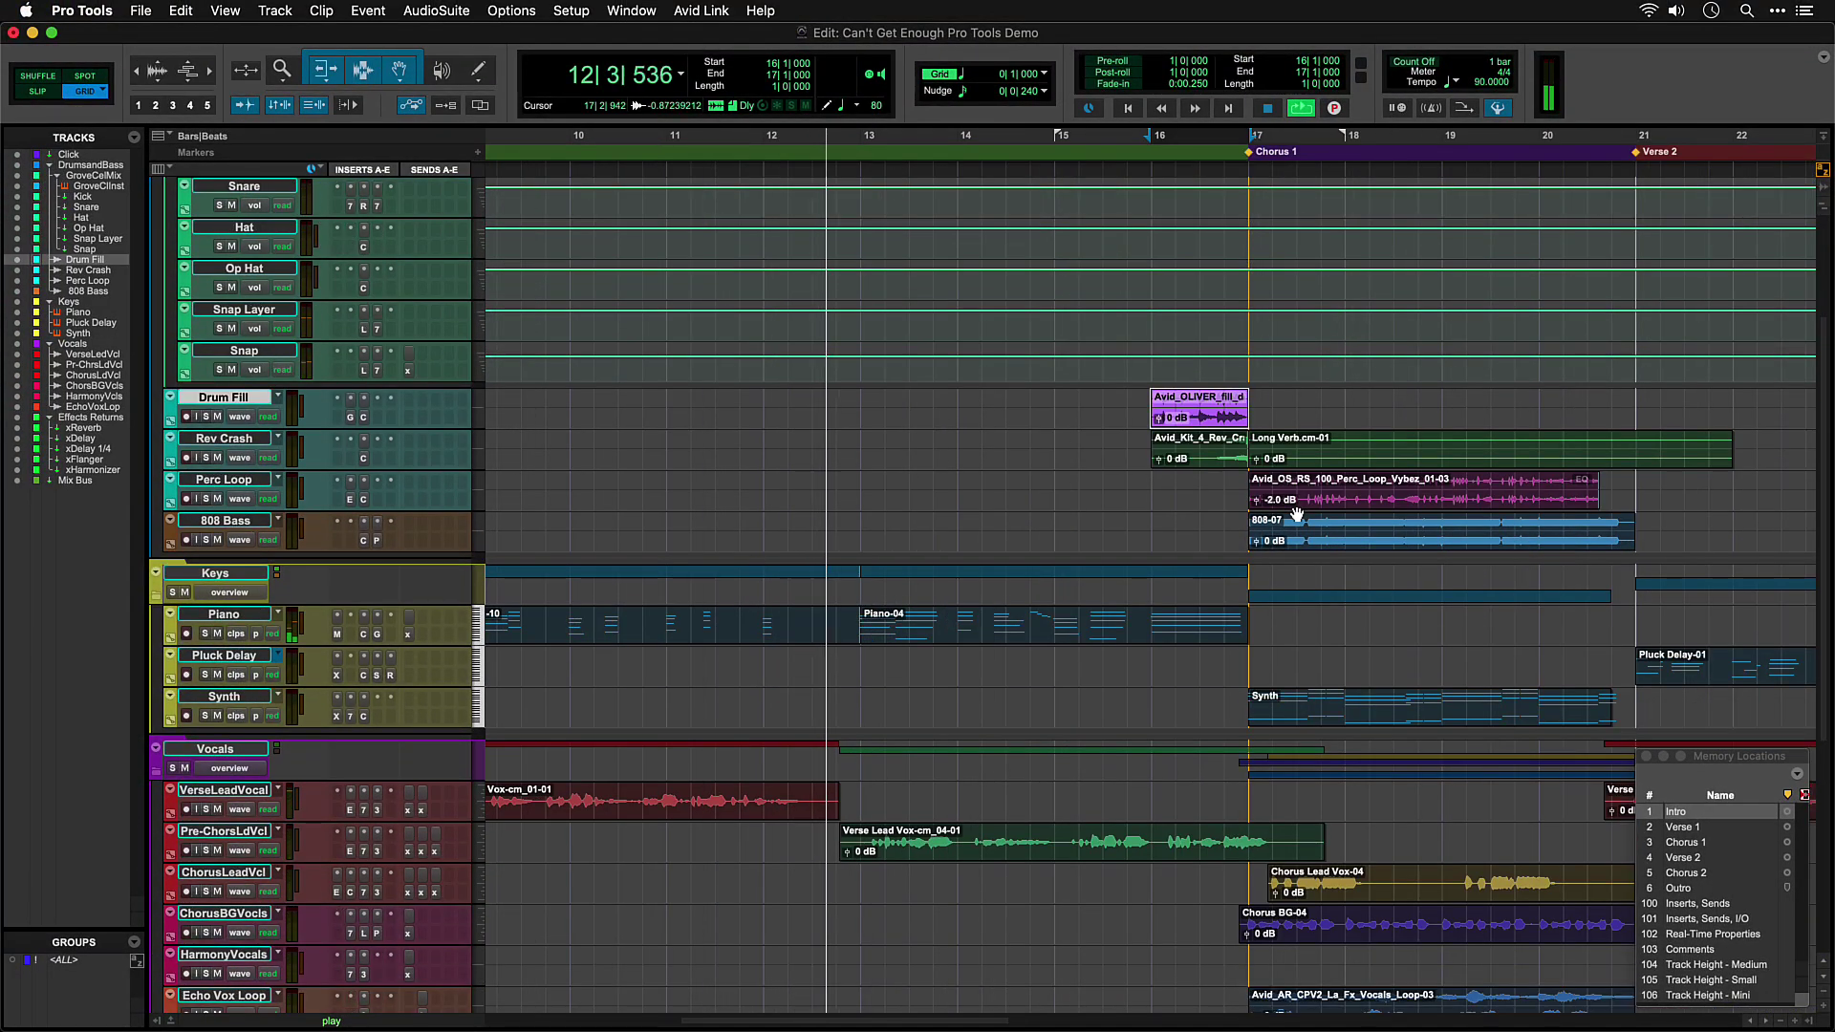
scroll(1203, 485, right, 3)
click(1203, 485)
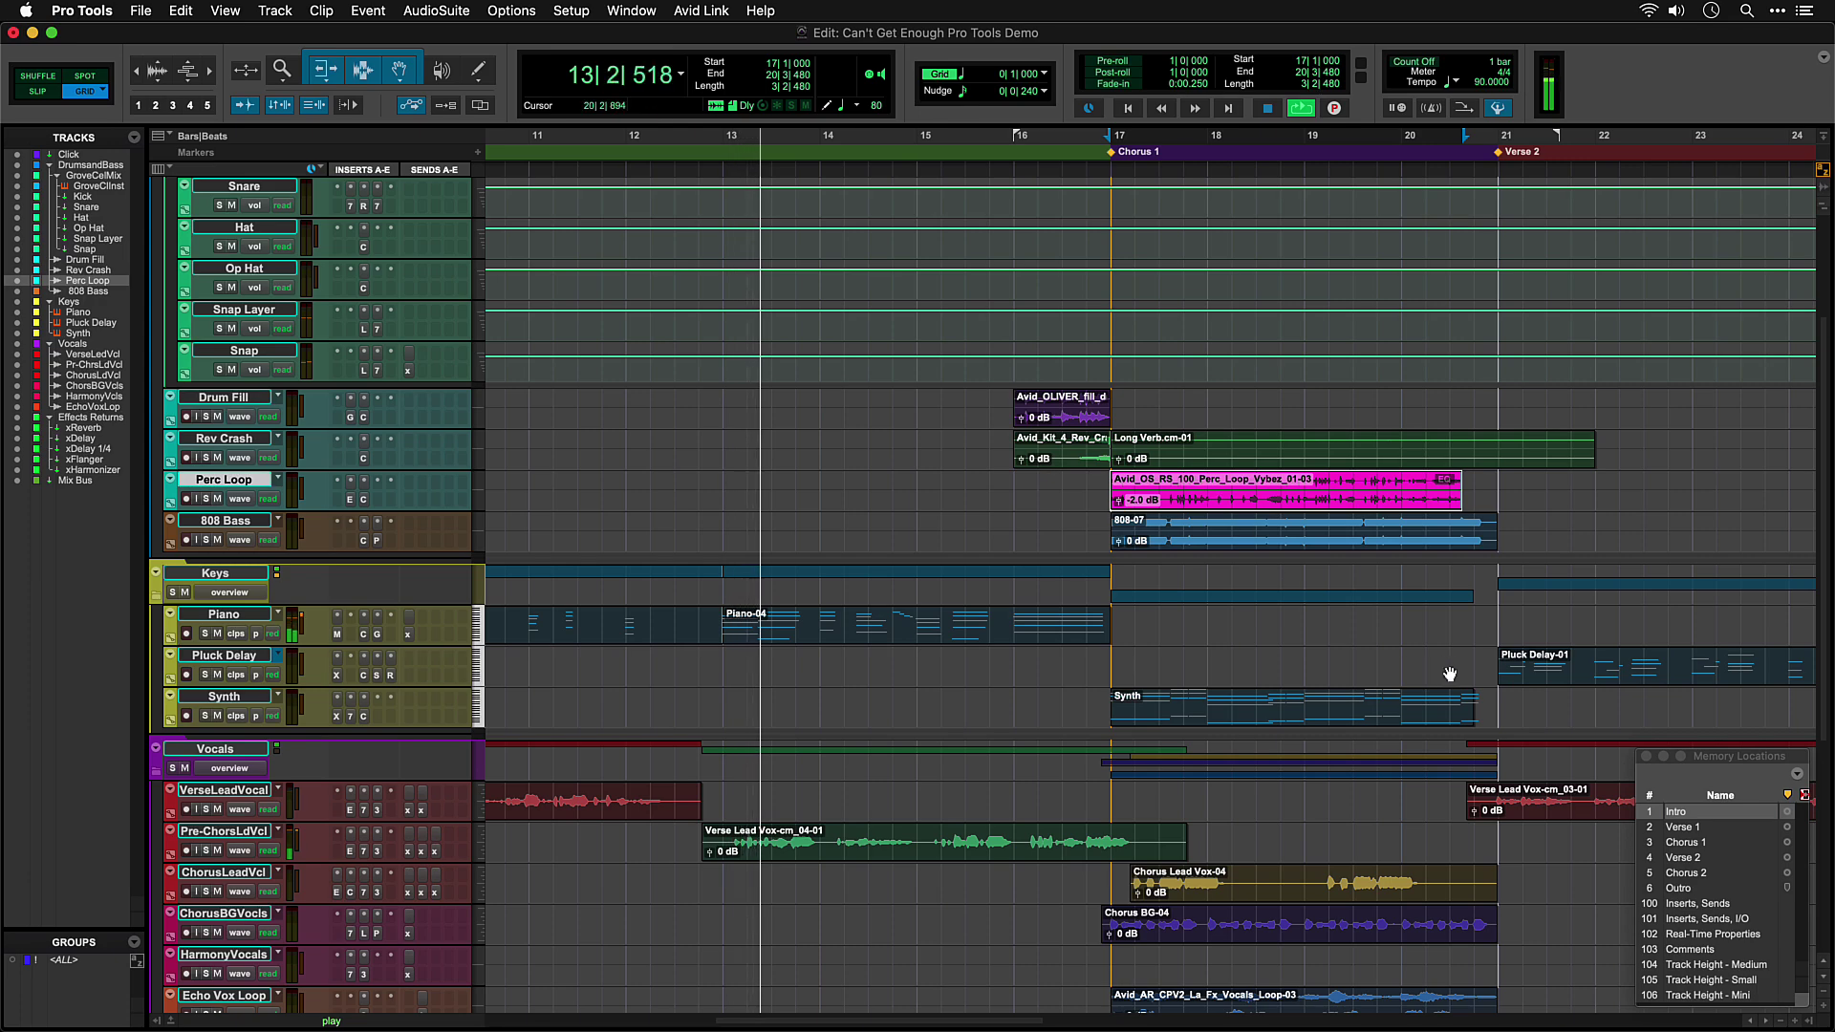
scroll(1338, 611, down, 4)
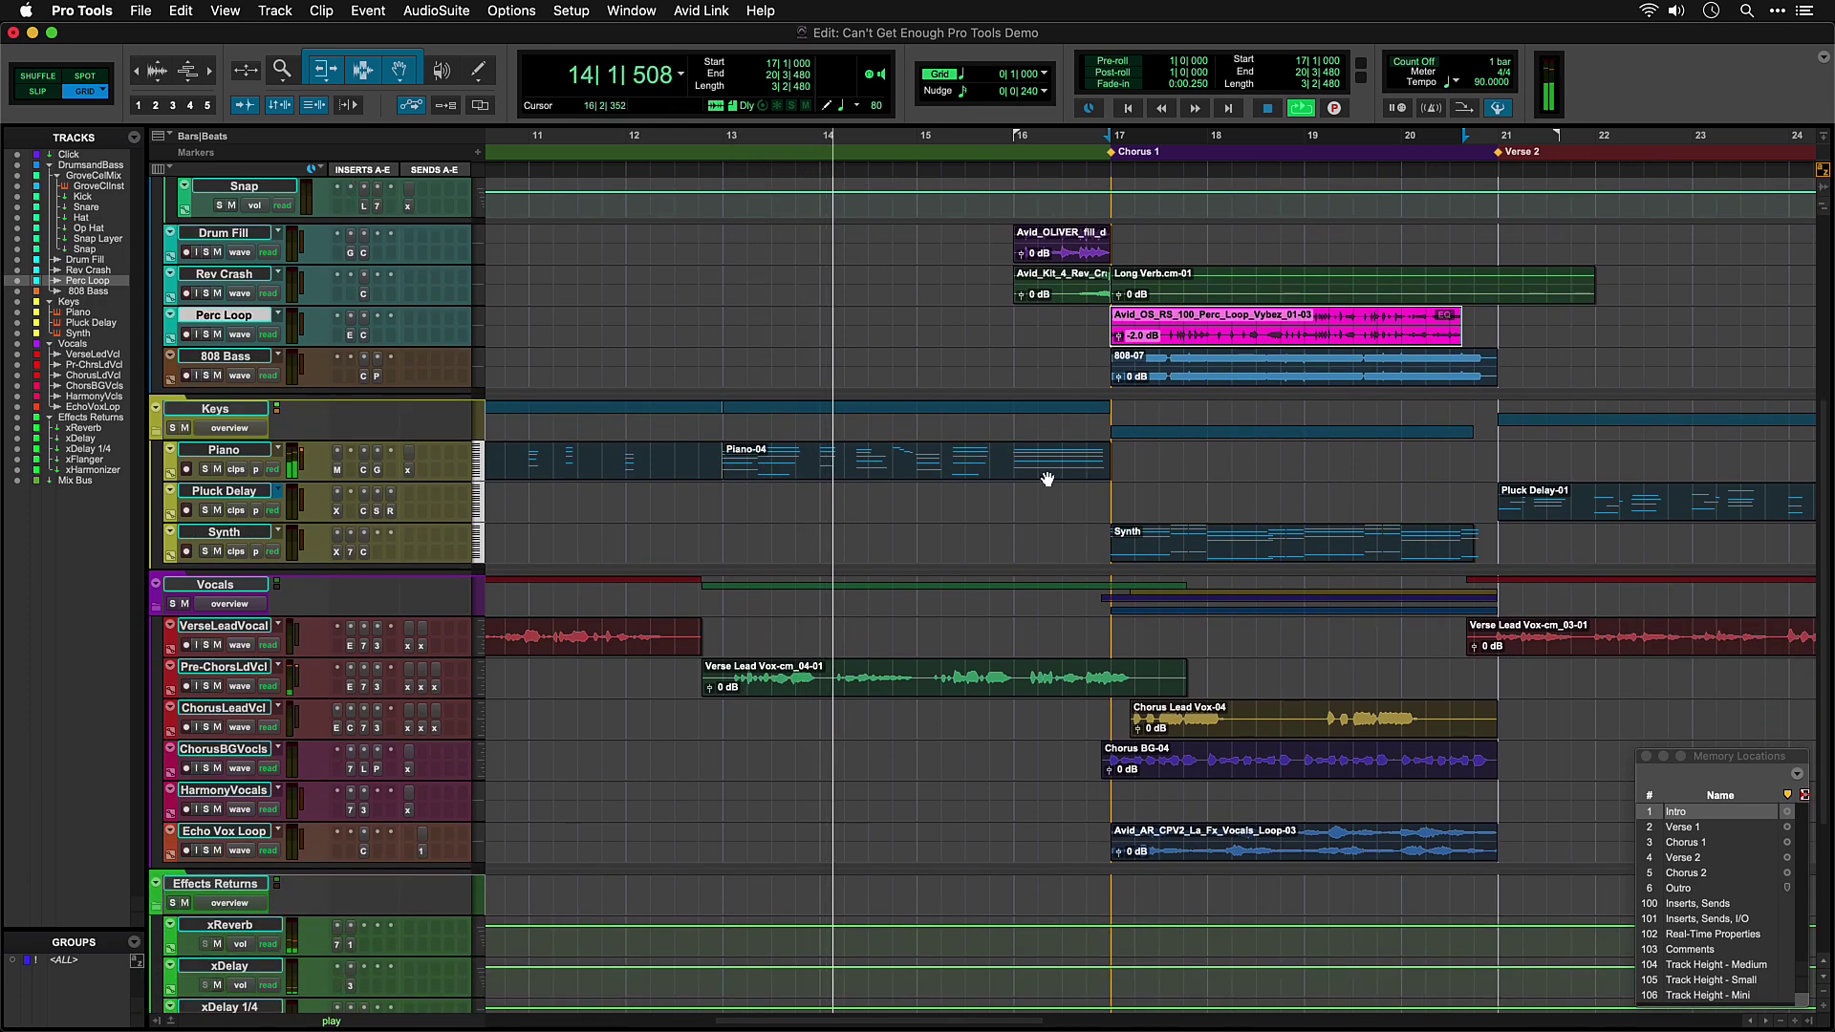
click(1047, 479)
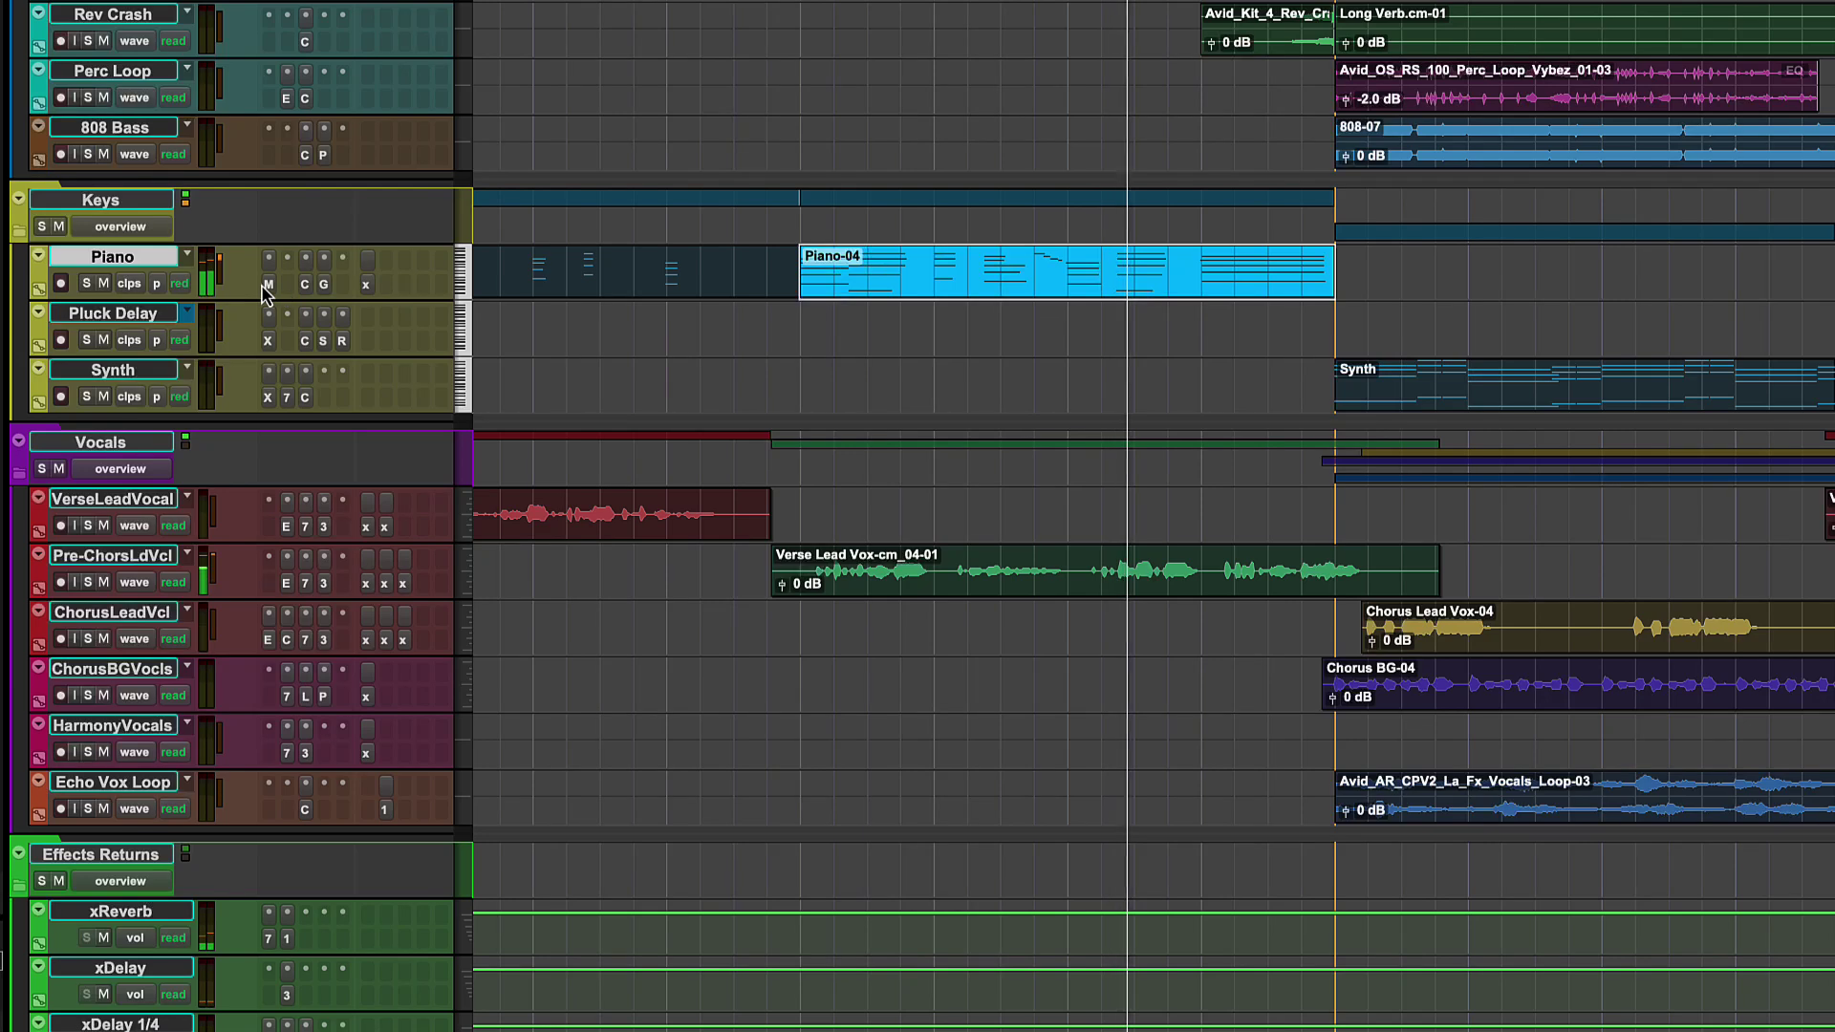
click(269, 283)
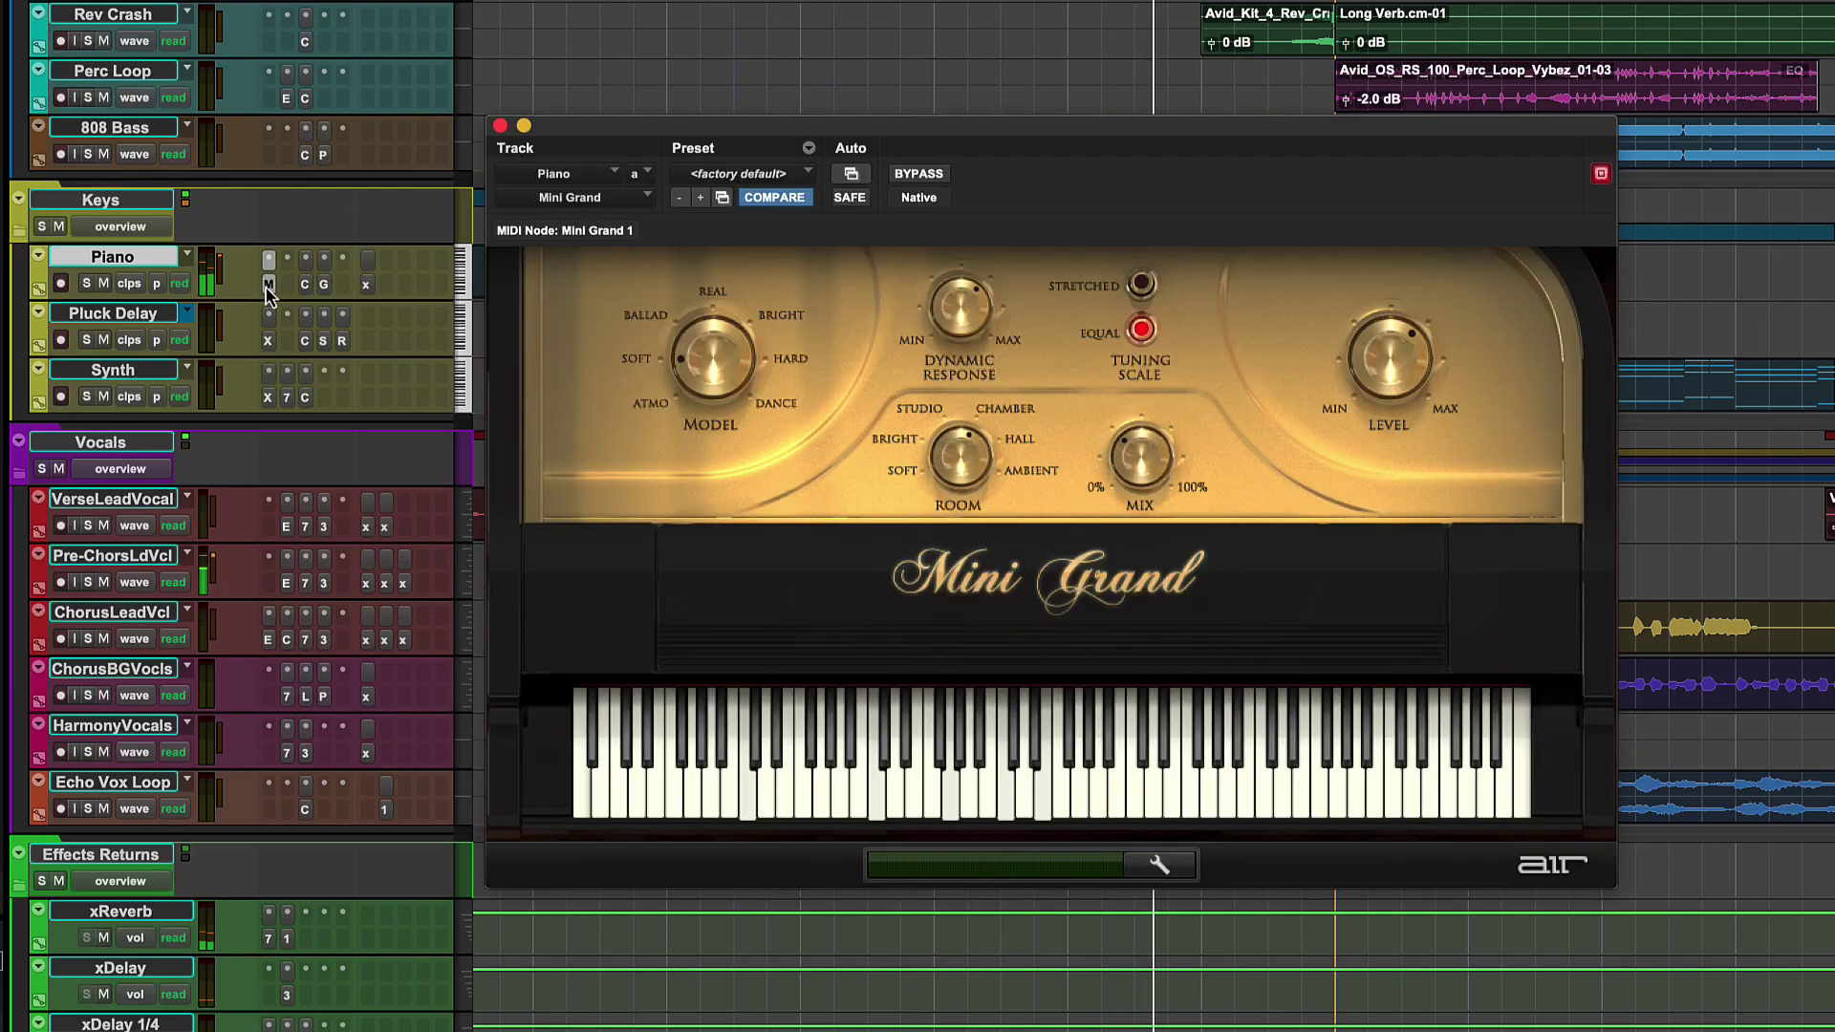
click(269, 283)
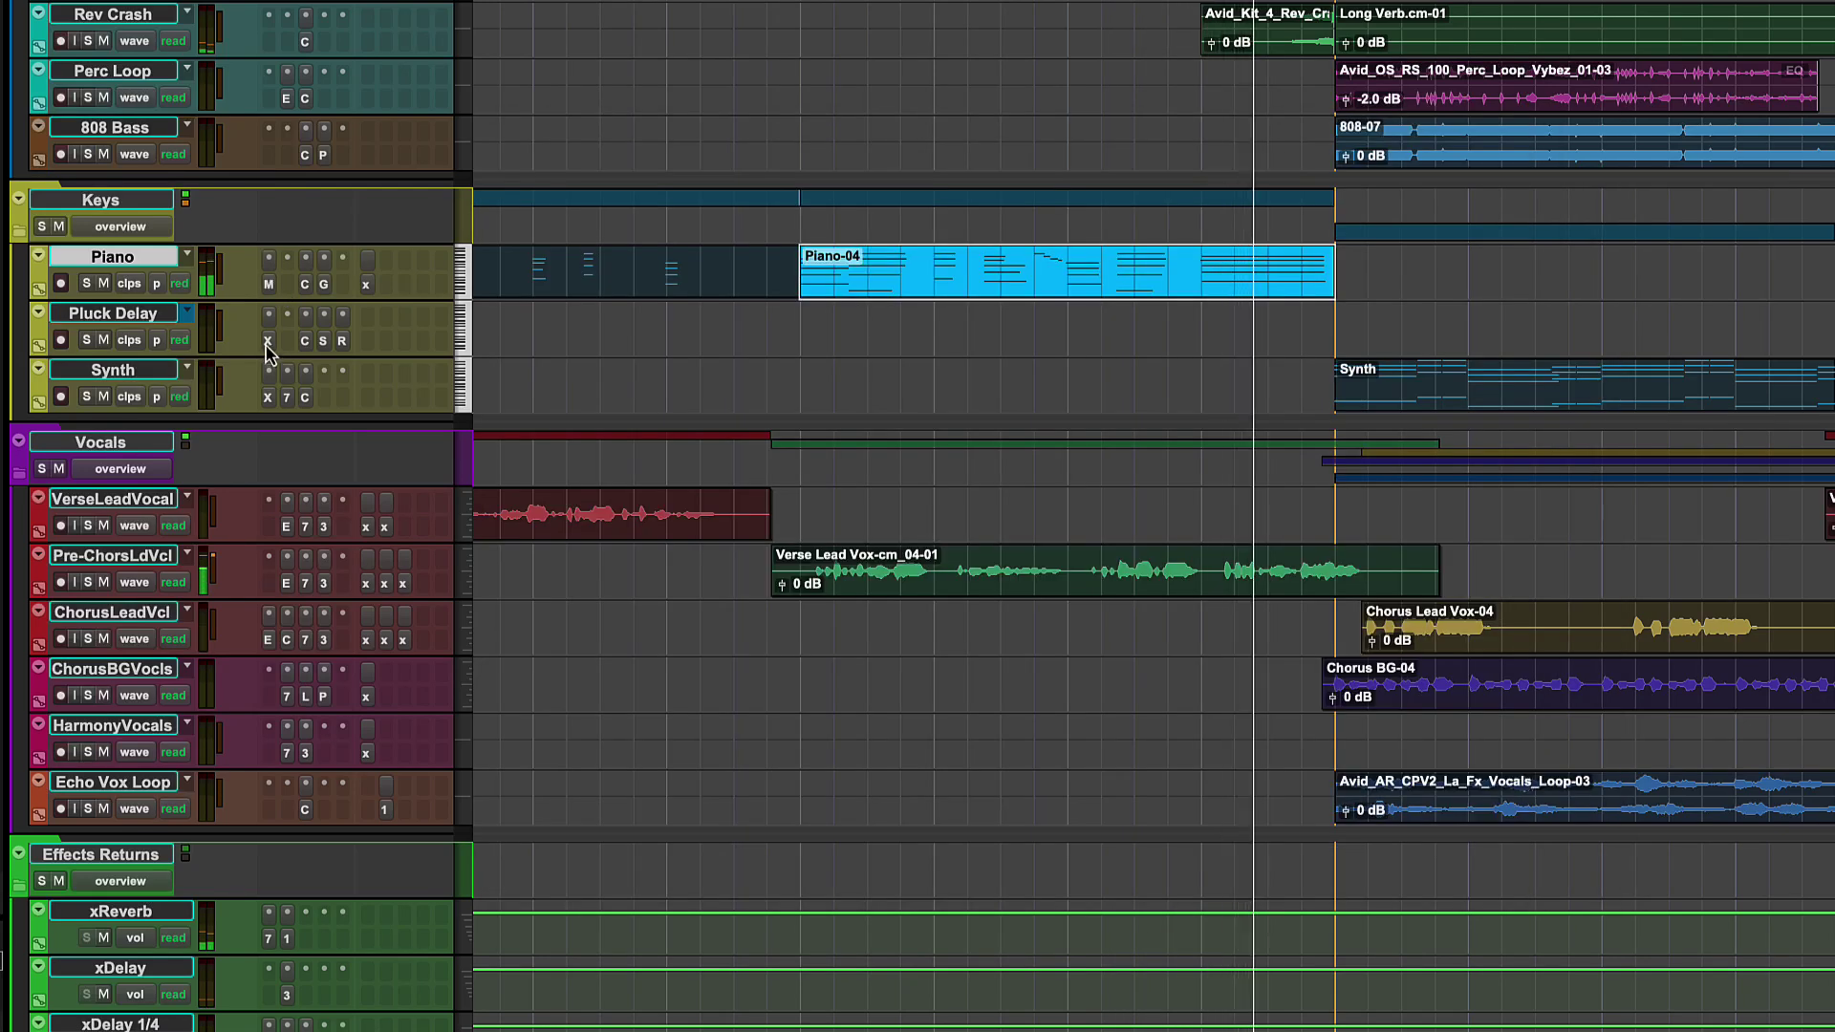
click(268, 342)
click(268, 342)
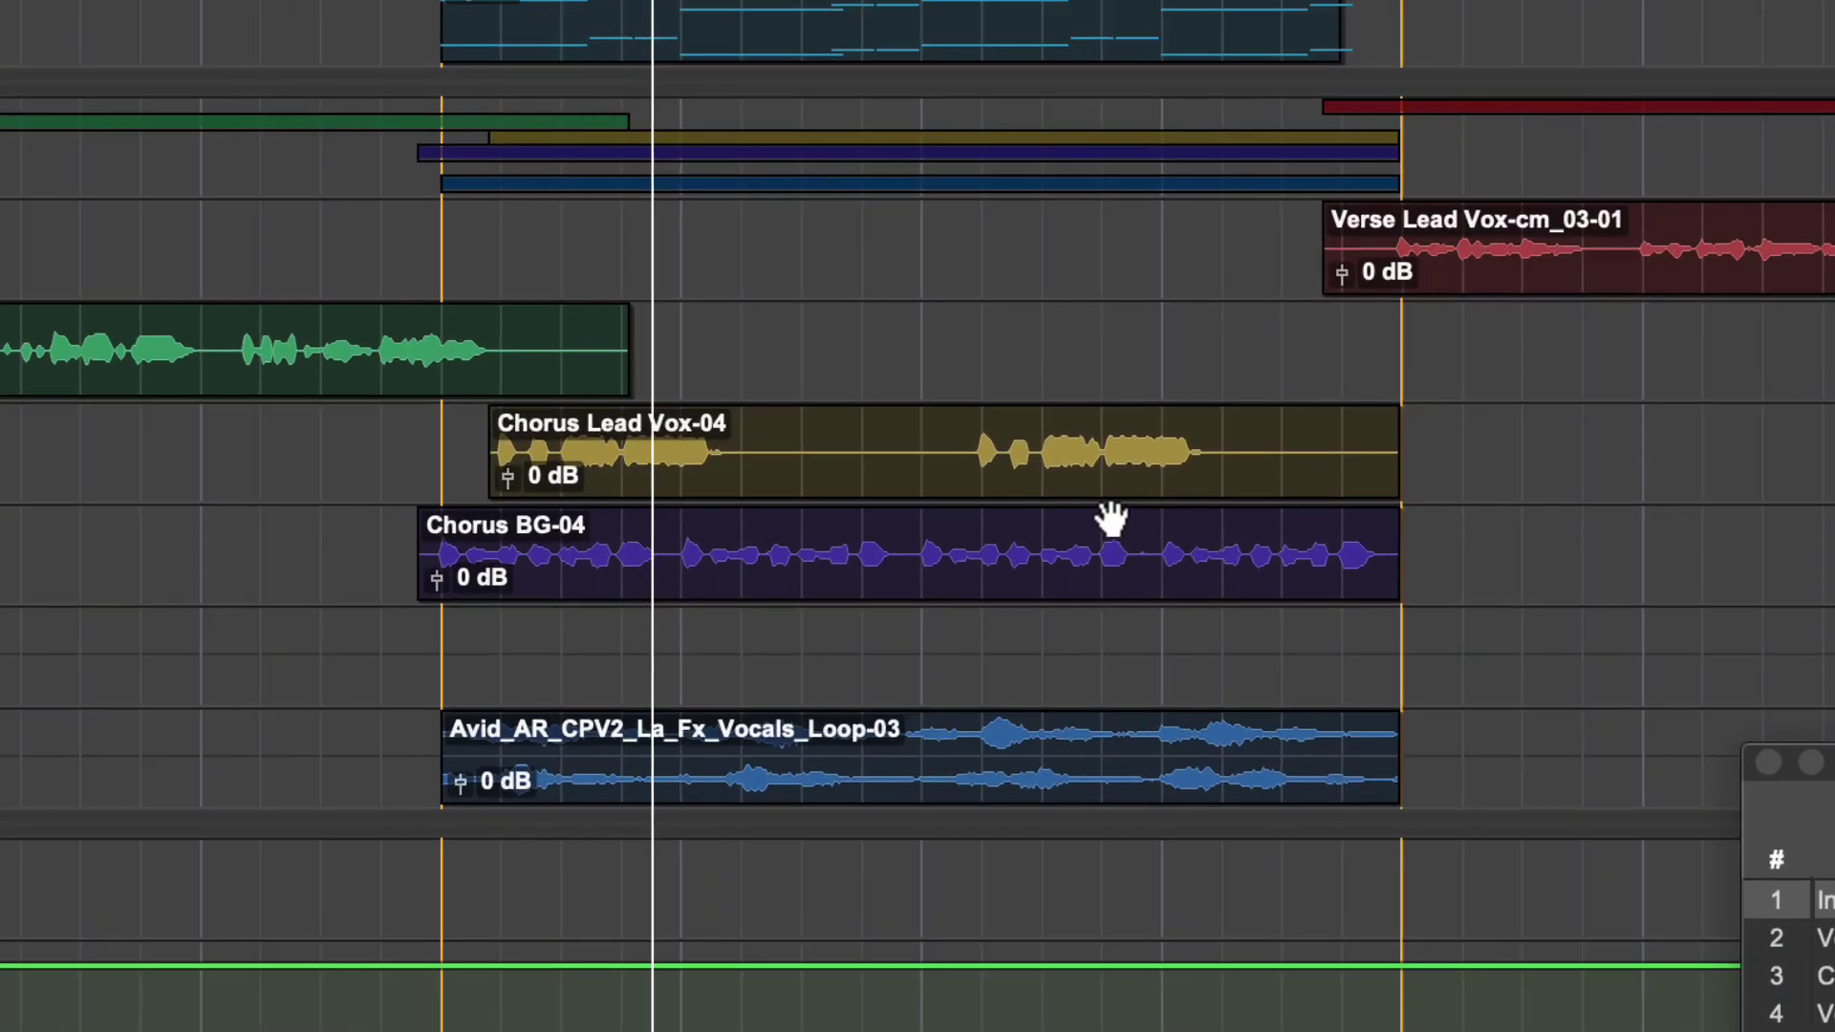
Trim Chorus Lead Vox-04 shorter and move it later to end near bar 21
click(1694, 526)
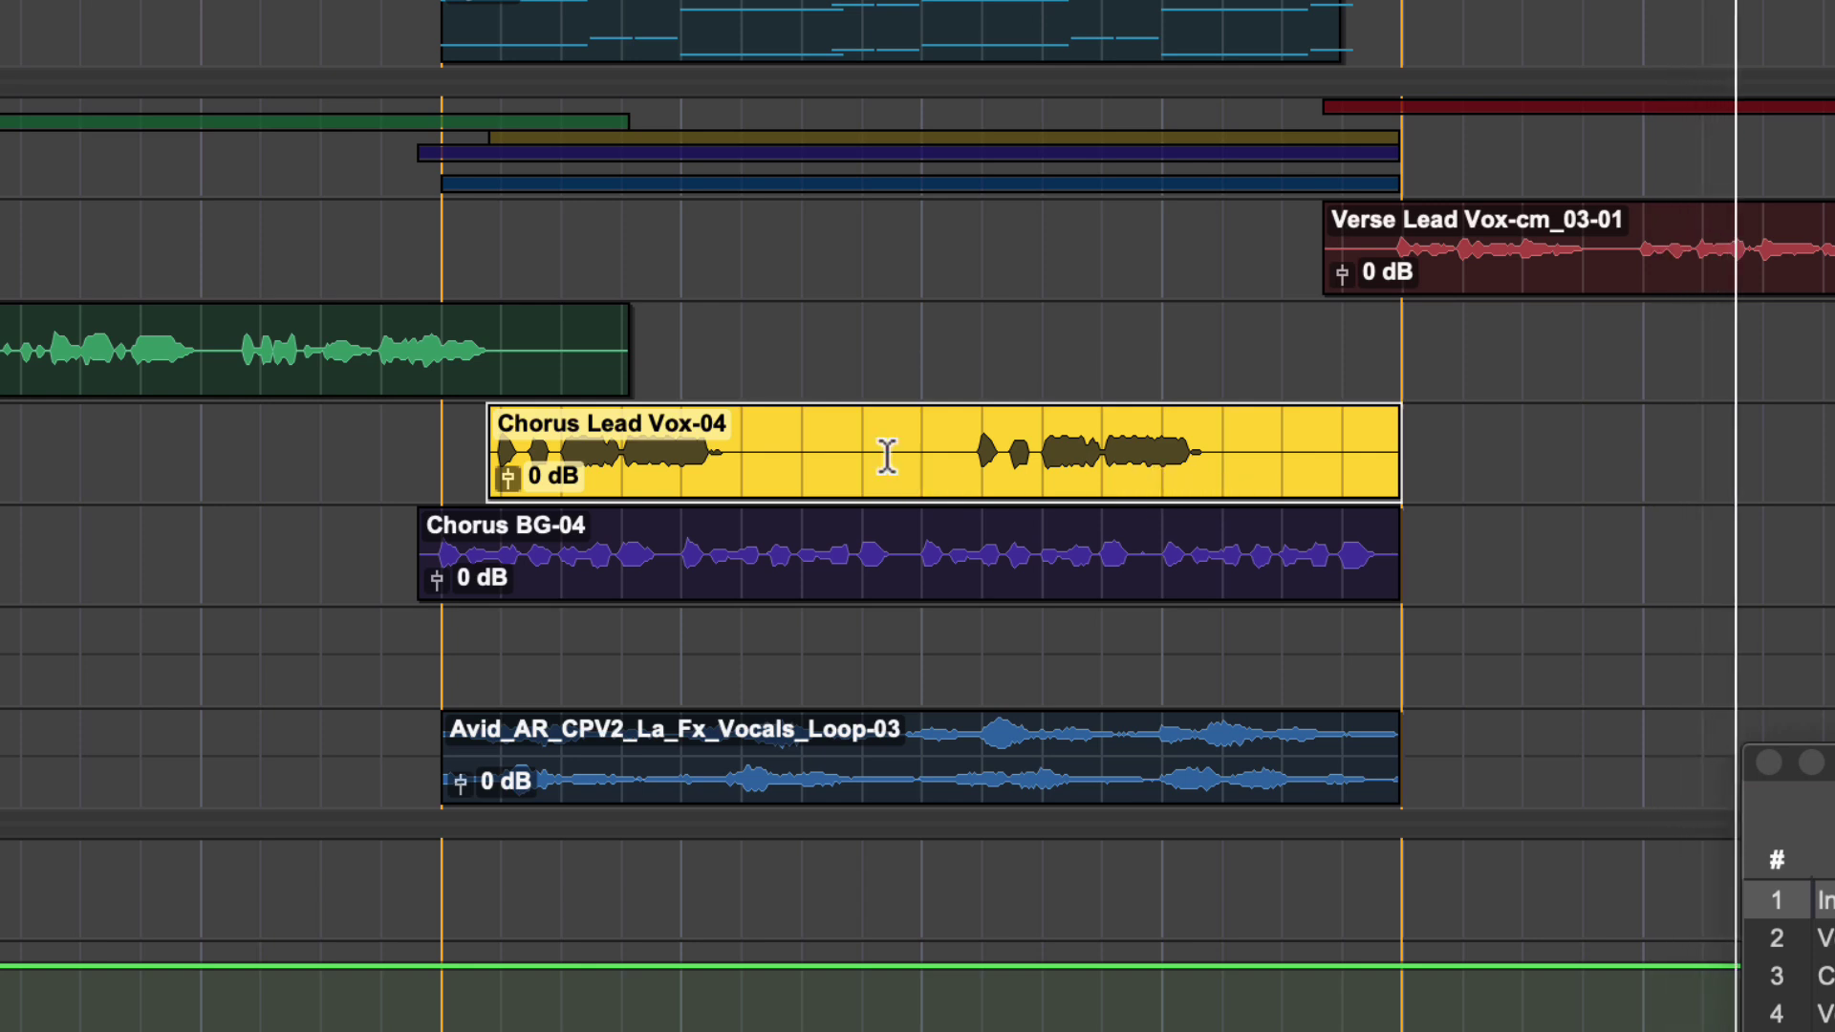
drag(1388, 435, 1175, 418)
drag(1019, 490, 1249, 489)
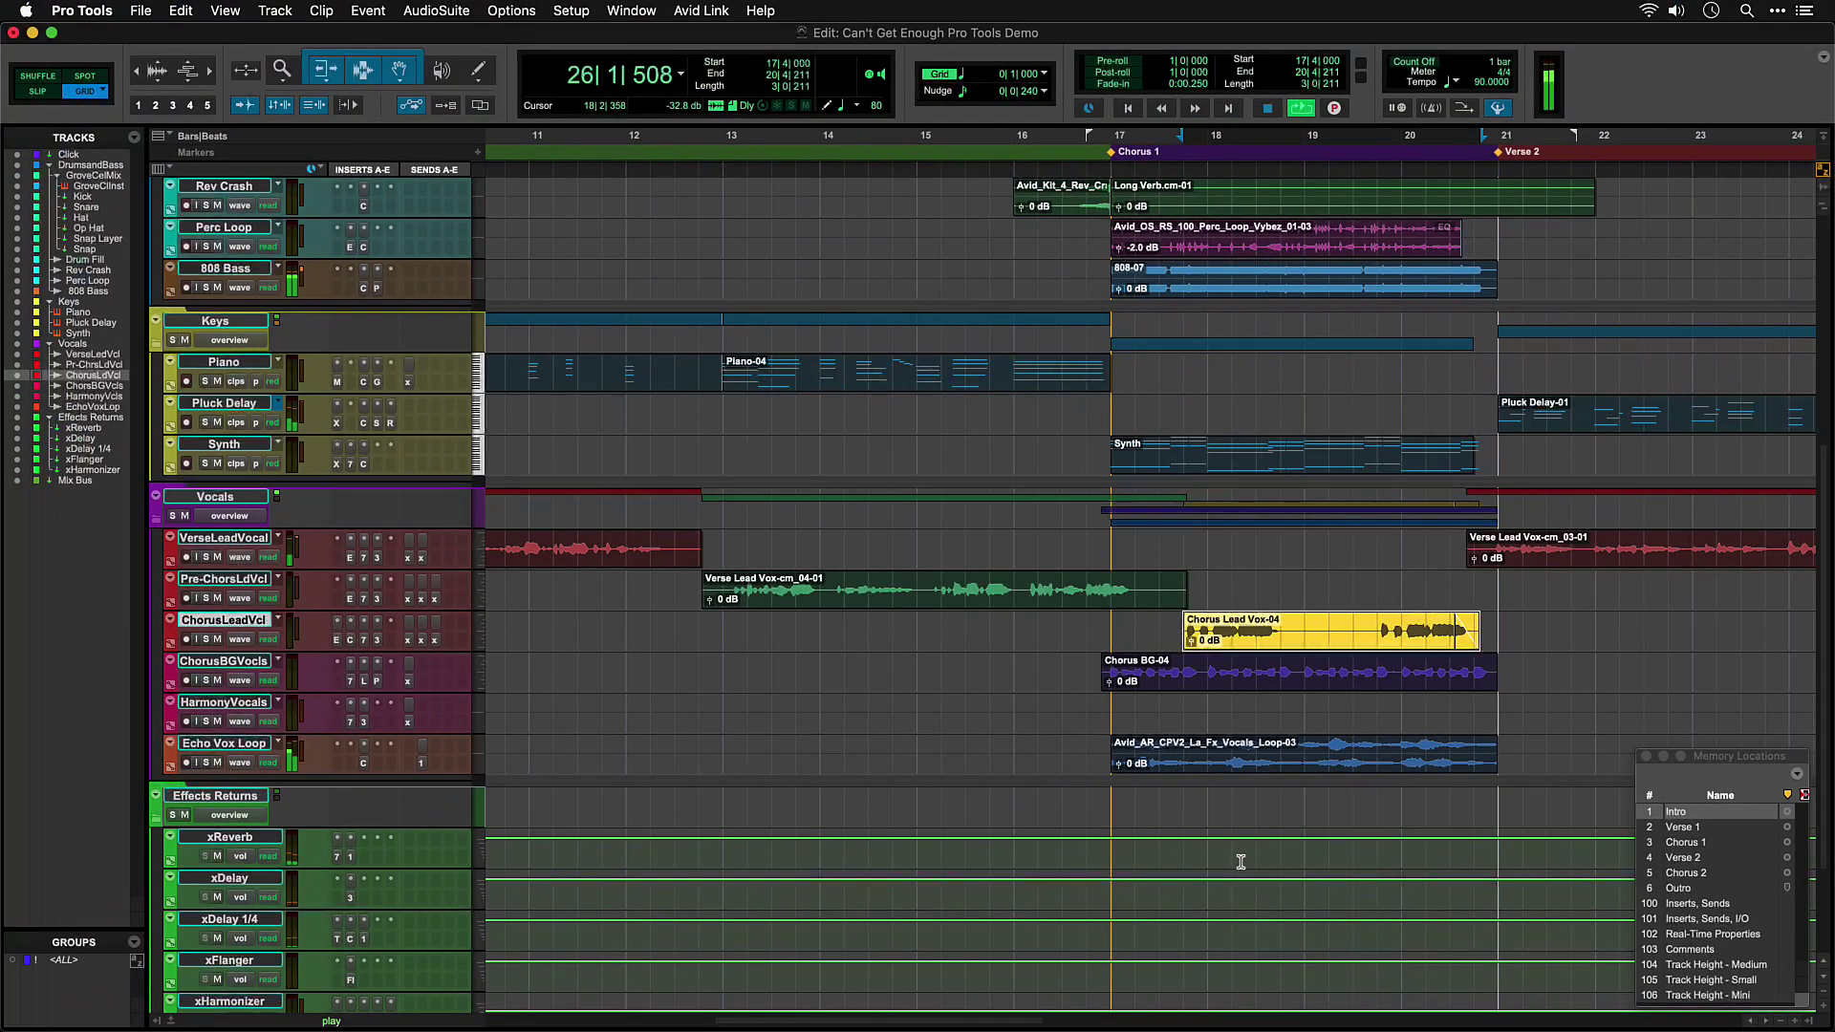
drag(1241, 864, 1350, 975)
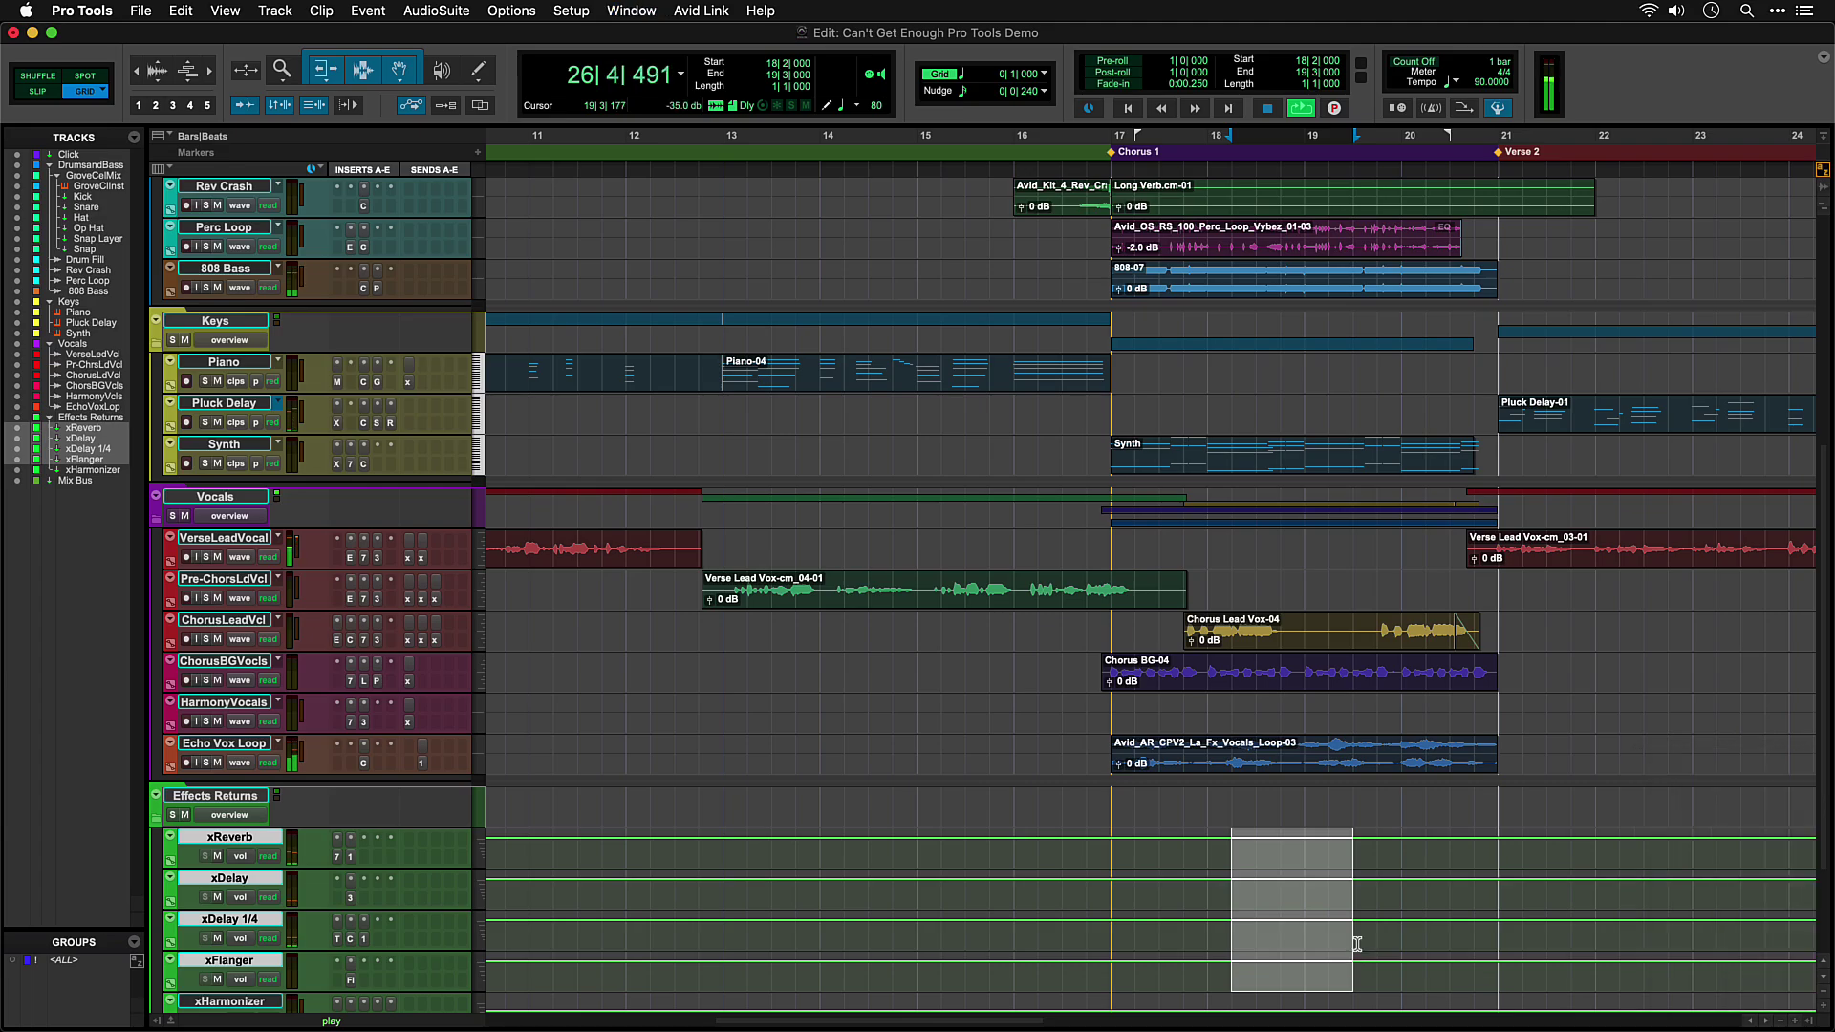
key(super+equal)
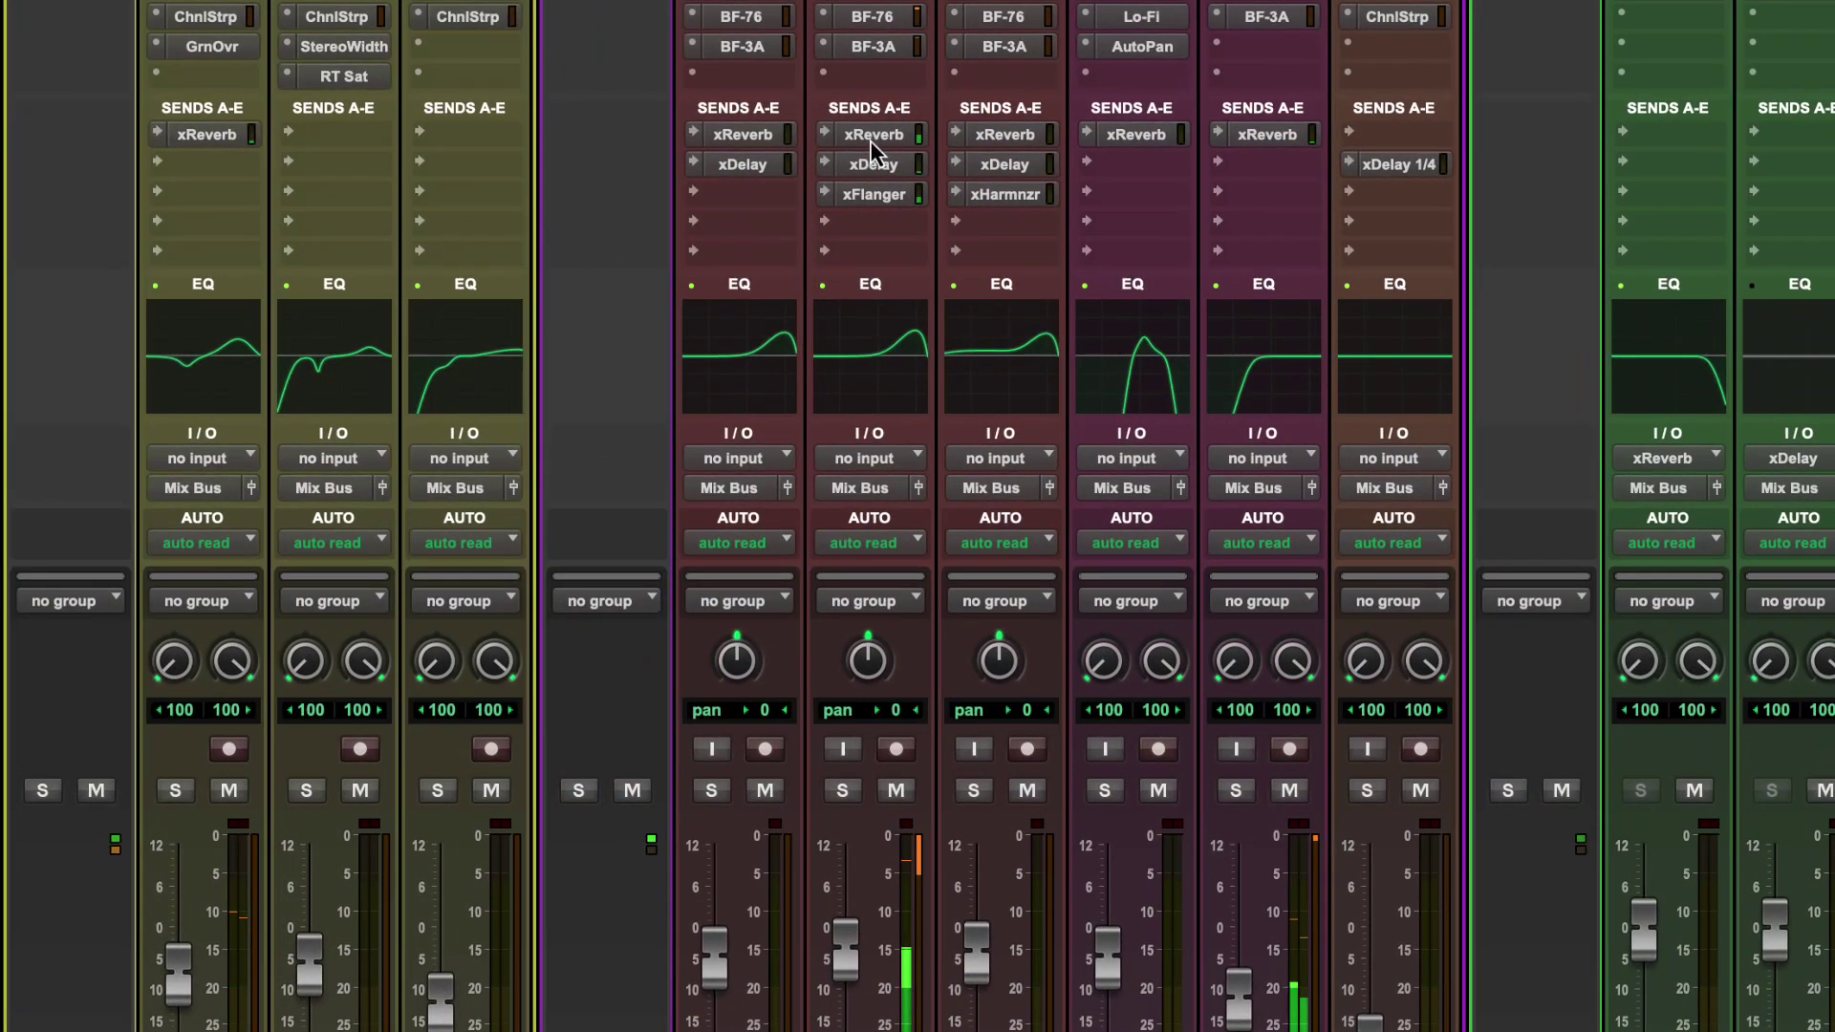
Raise the PrChrsLdV xReverb send level with its send fader
click(868, 144)
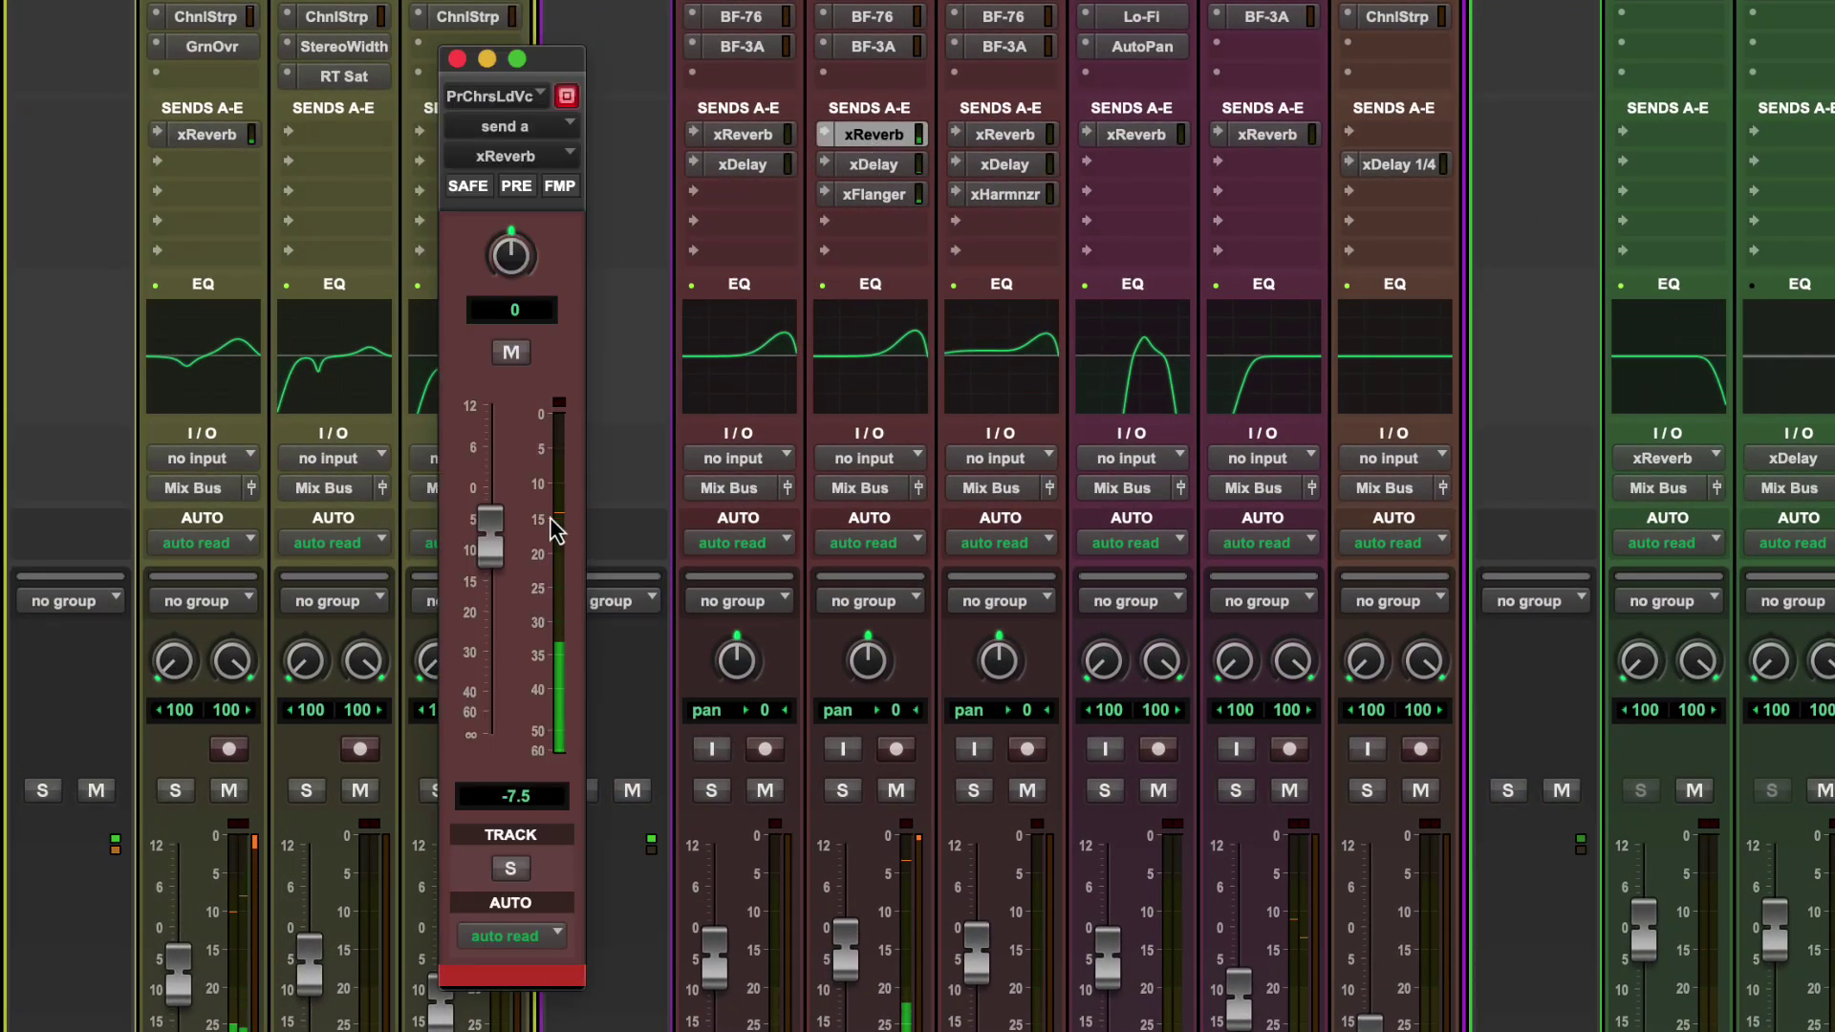
drag(491, 556, 506, 468)
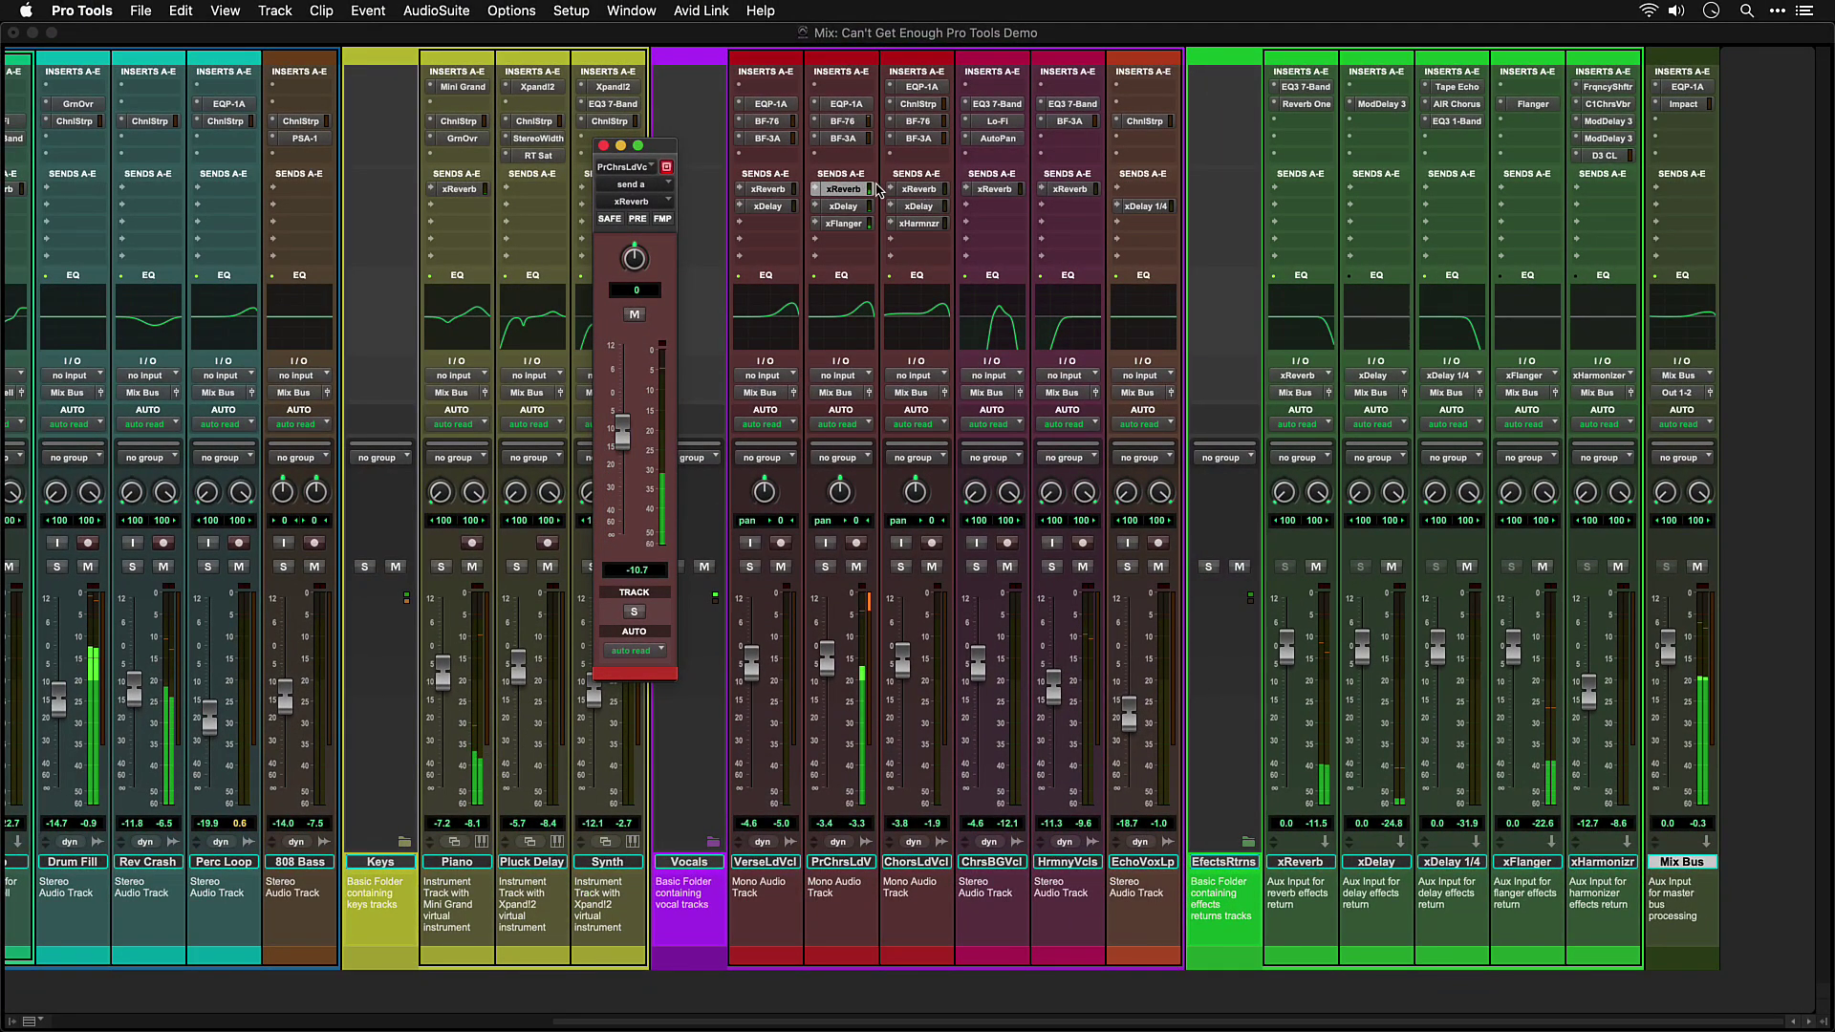
click(603, 145)
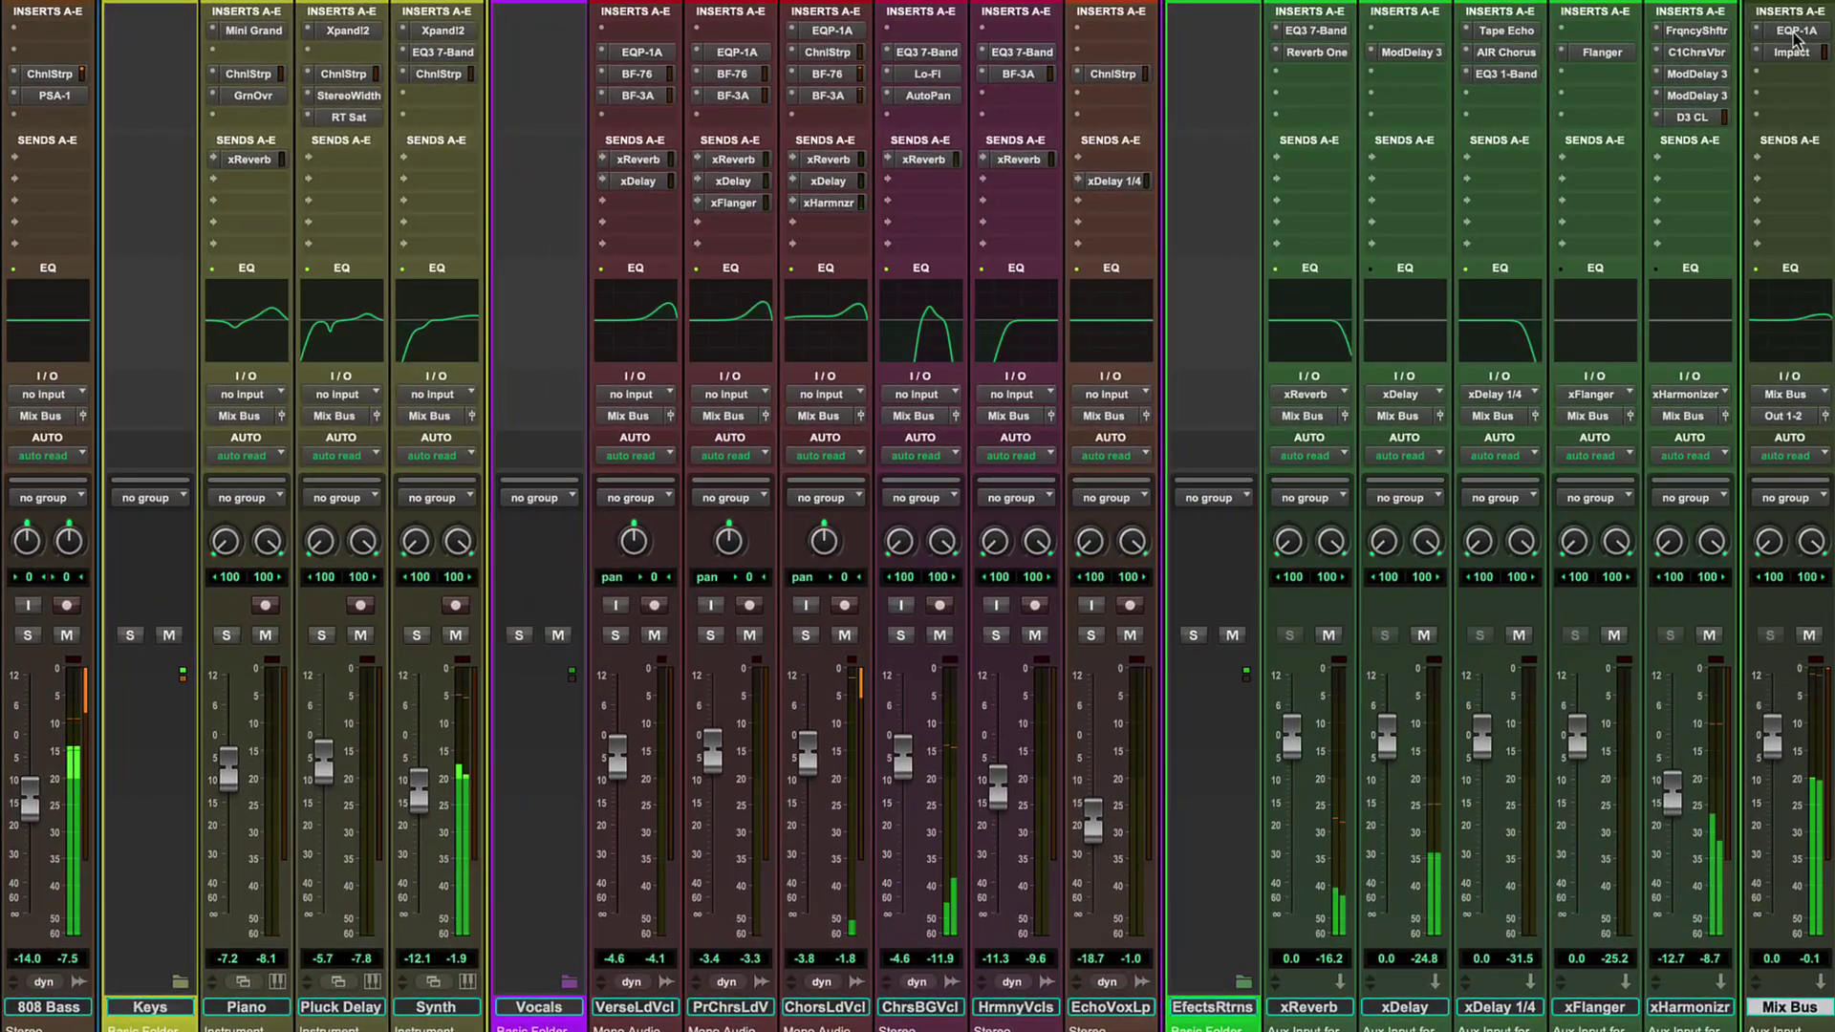
Inspect the Mix Bus EQP-1A and Impact plugins and output options, then return to Edit
click(1684, 91)
click(1792, 51)
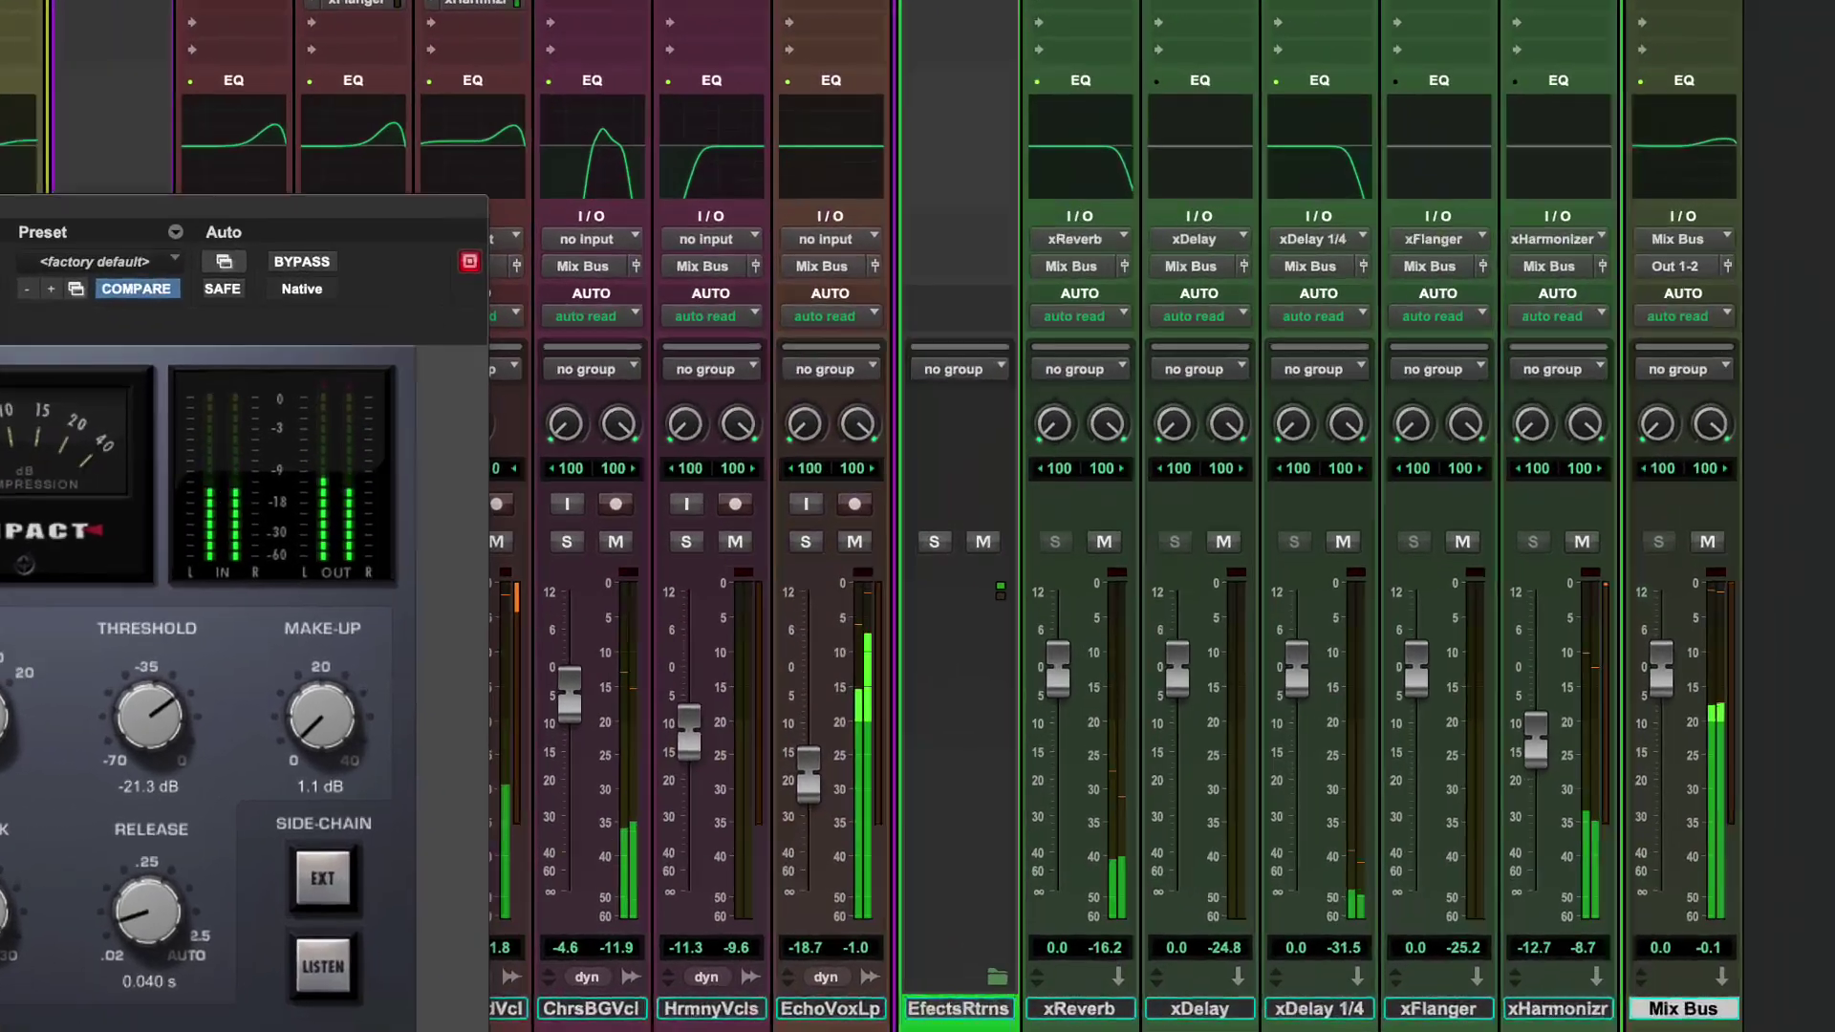
click(1793, 51)
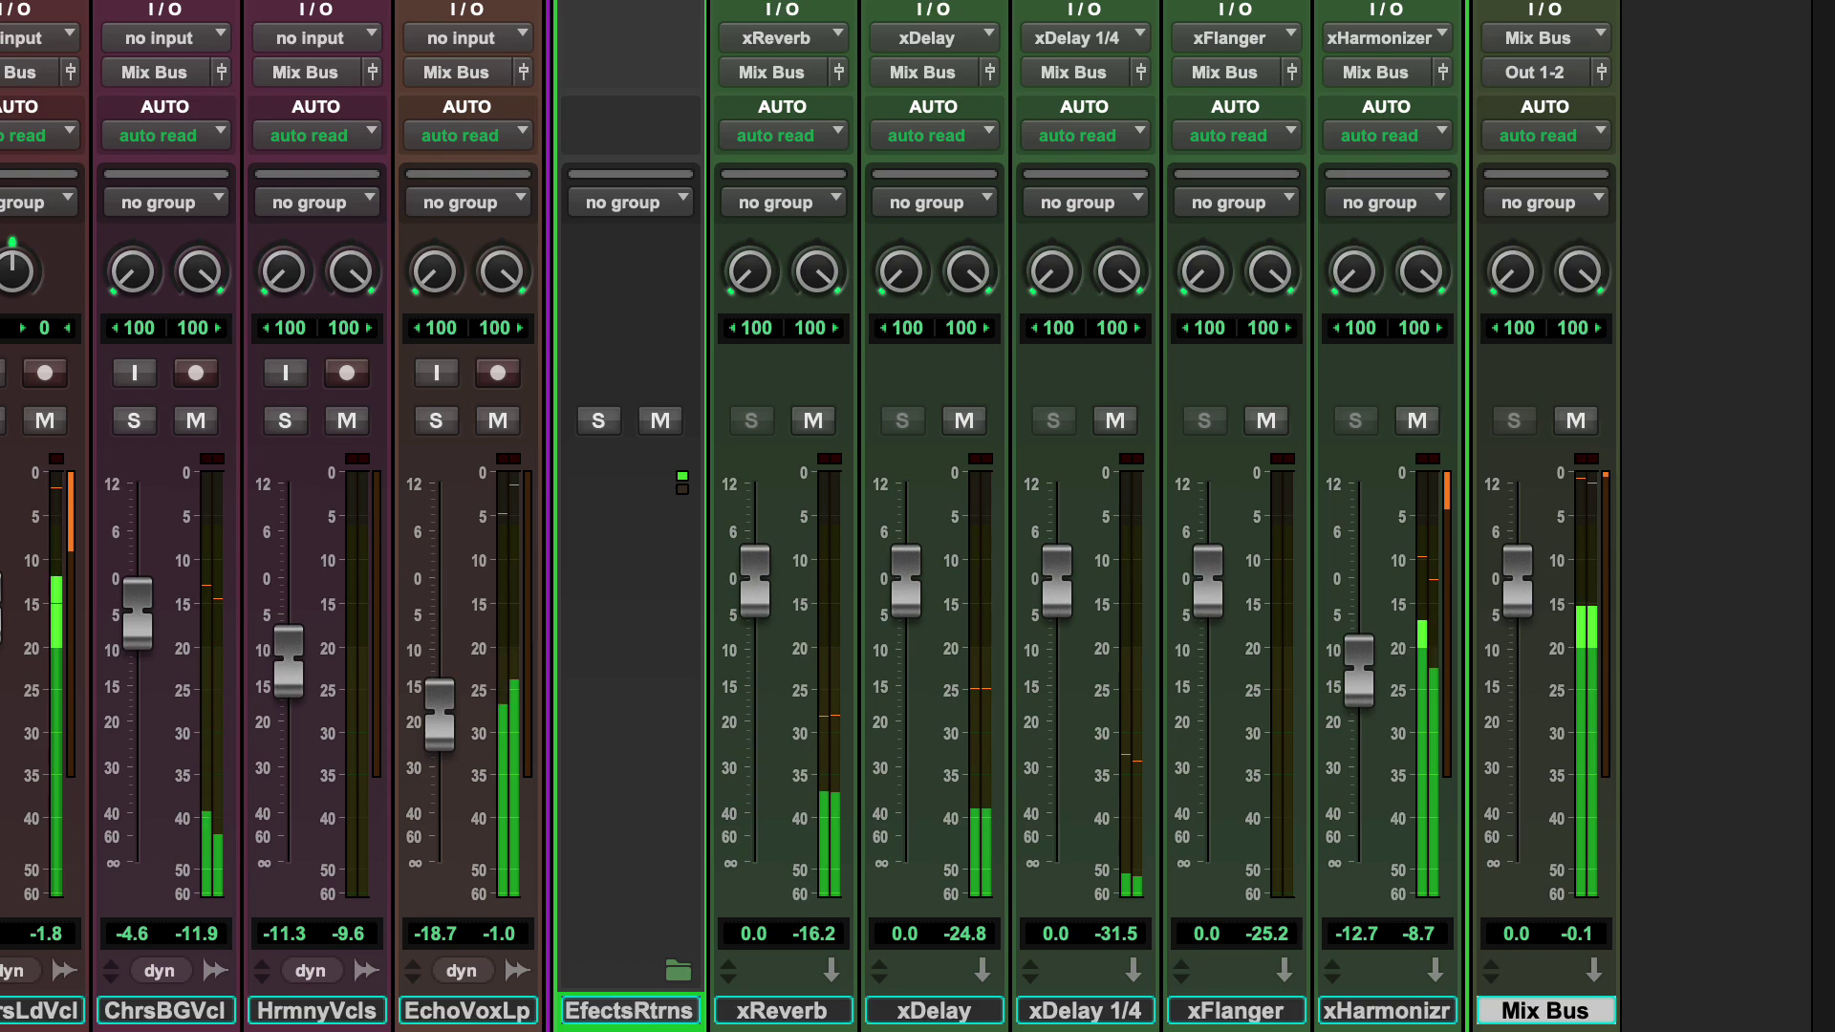
right_click(1548, 78)
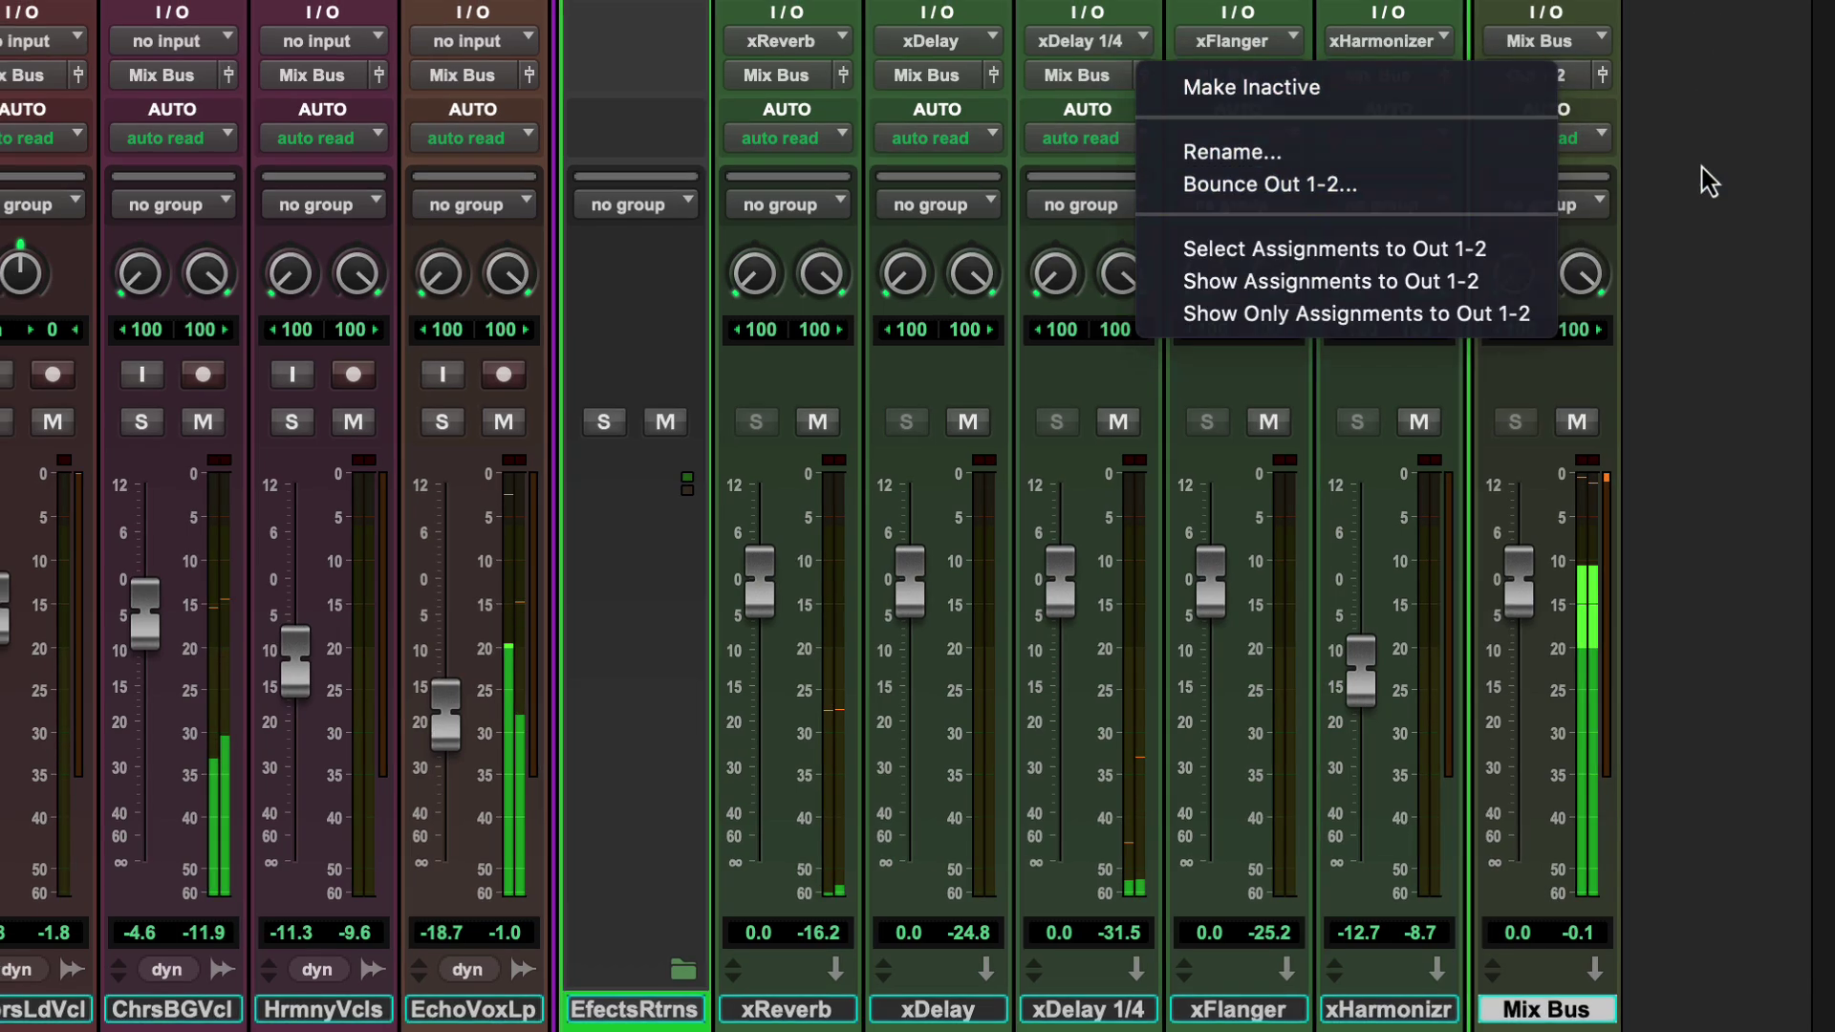
click(1732, 143)
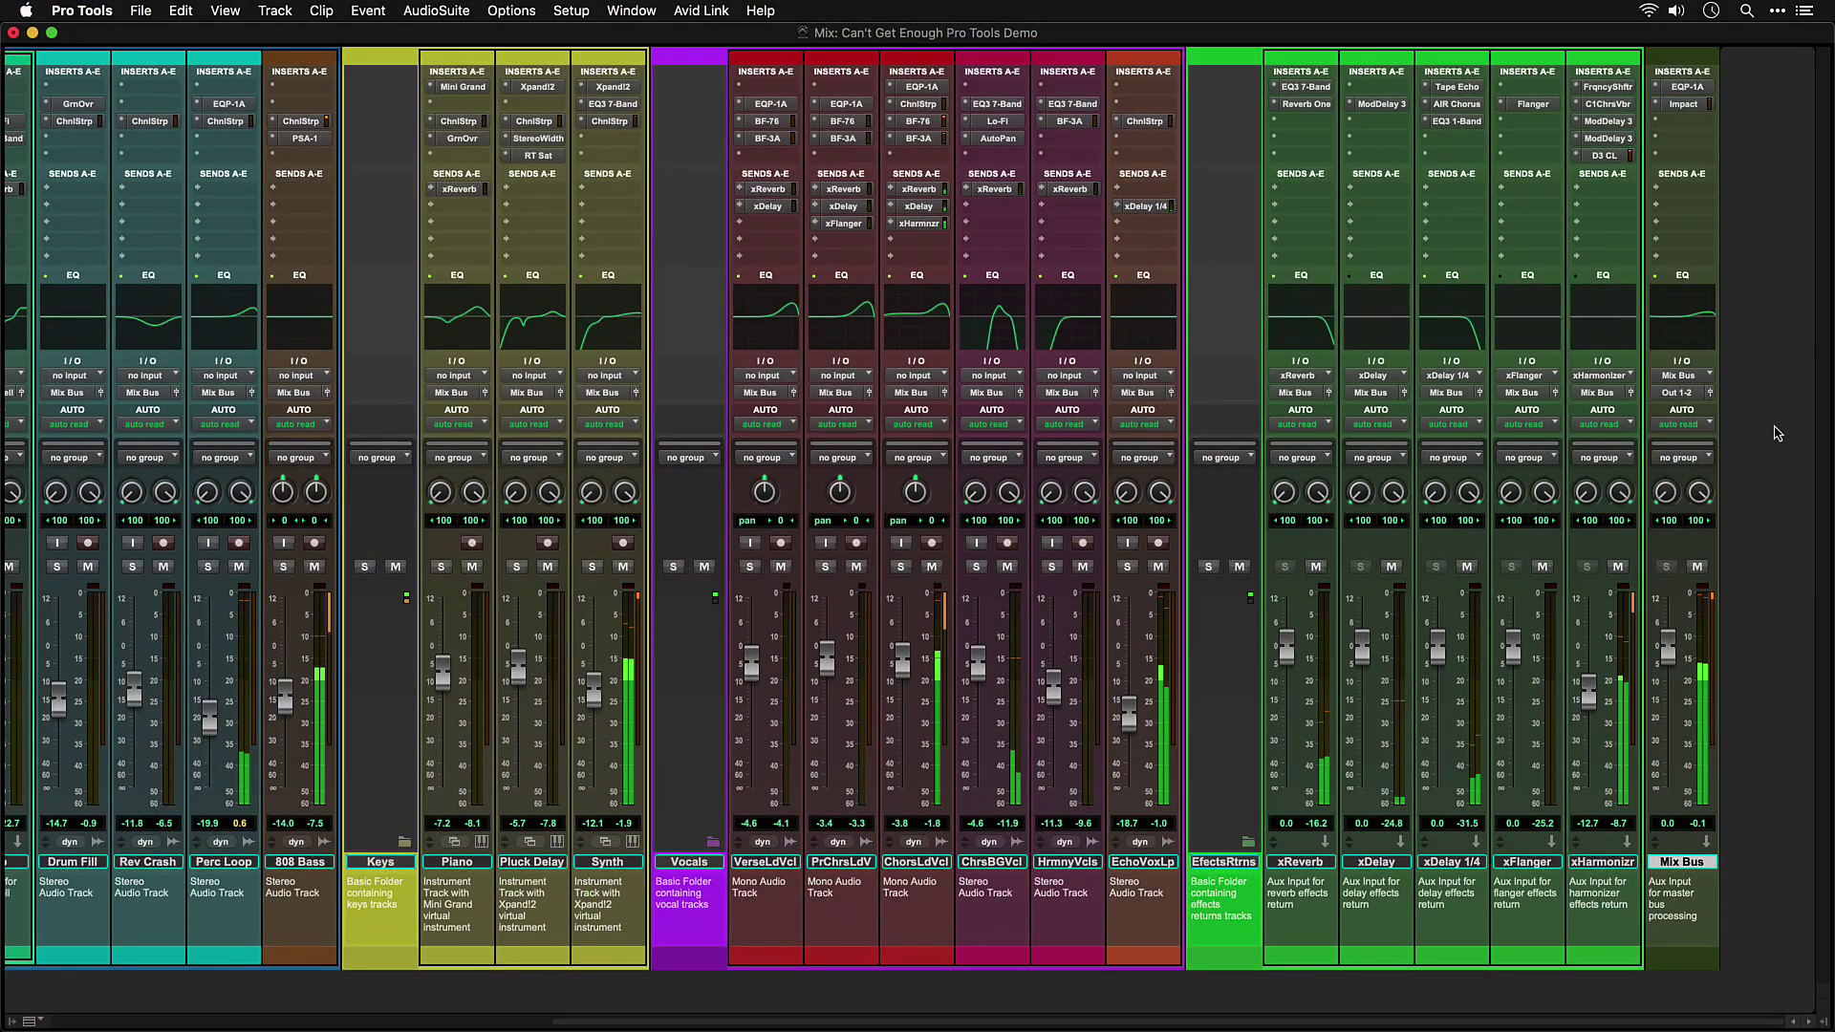
key(super+equal)
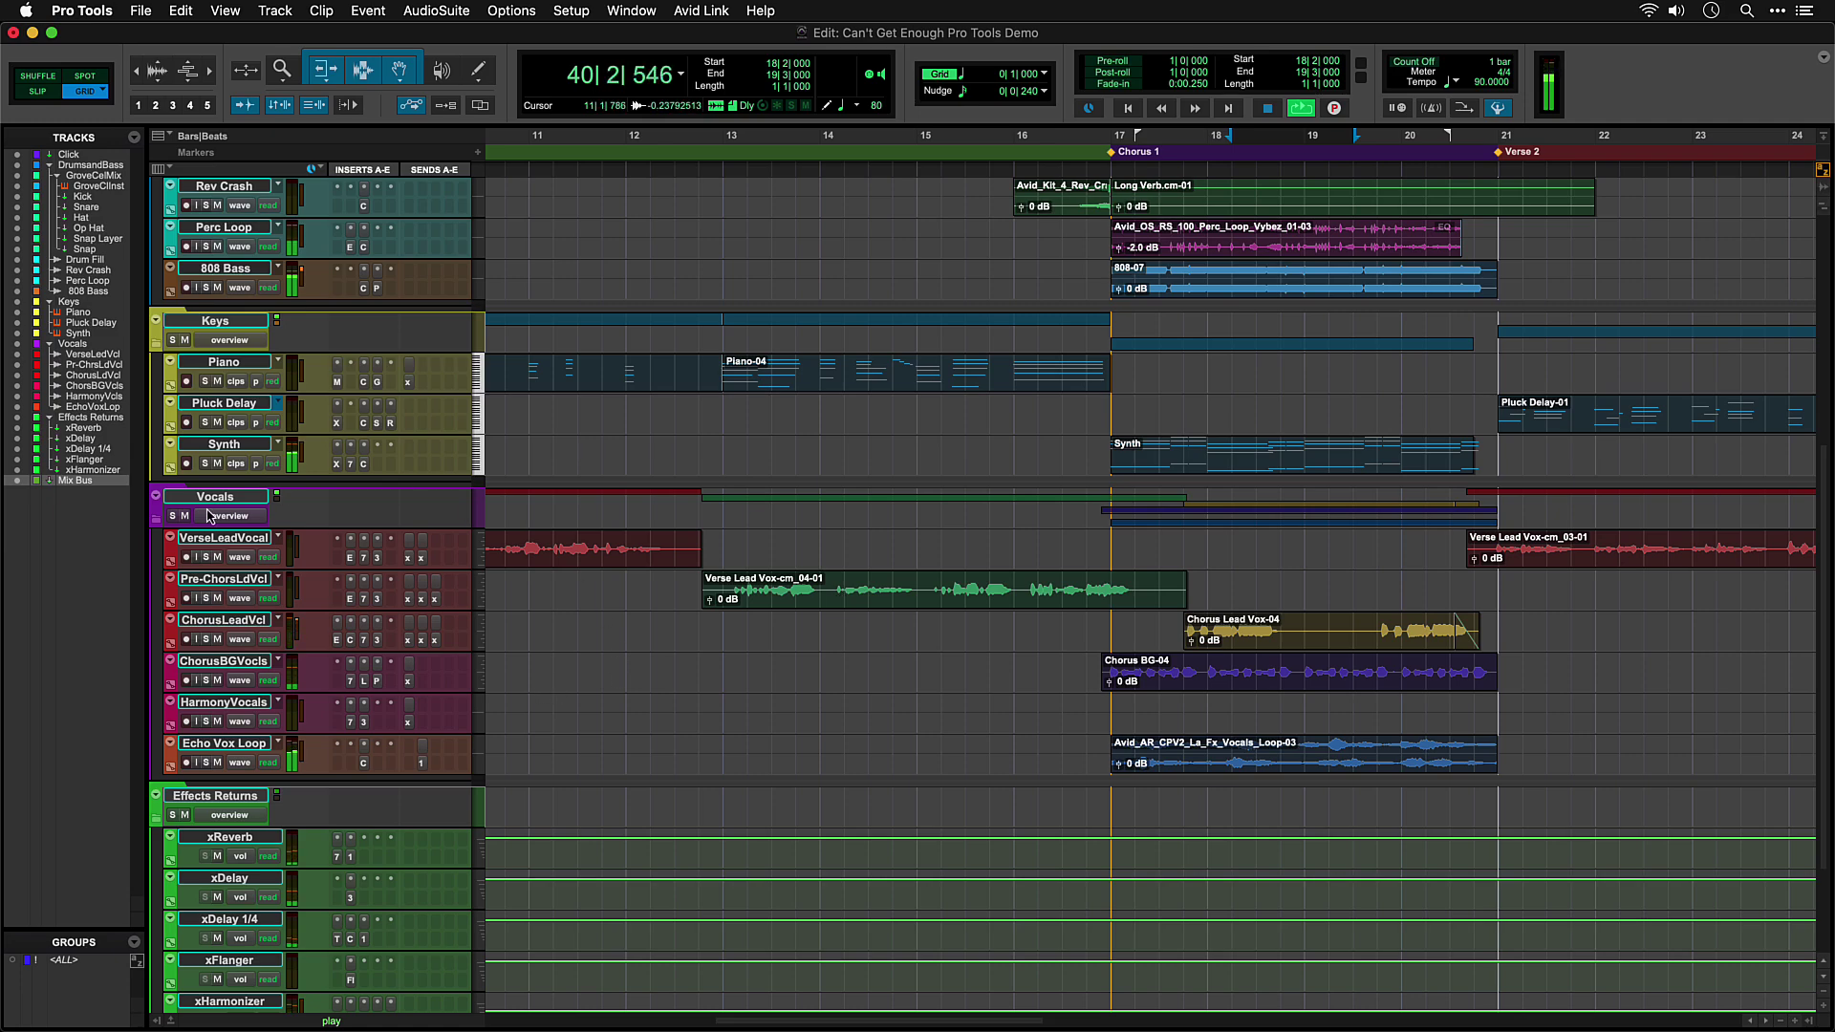
Collapse the Vocals folder, keeping the DrumsandBass and Keys folders expanded
click(157, 523)
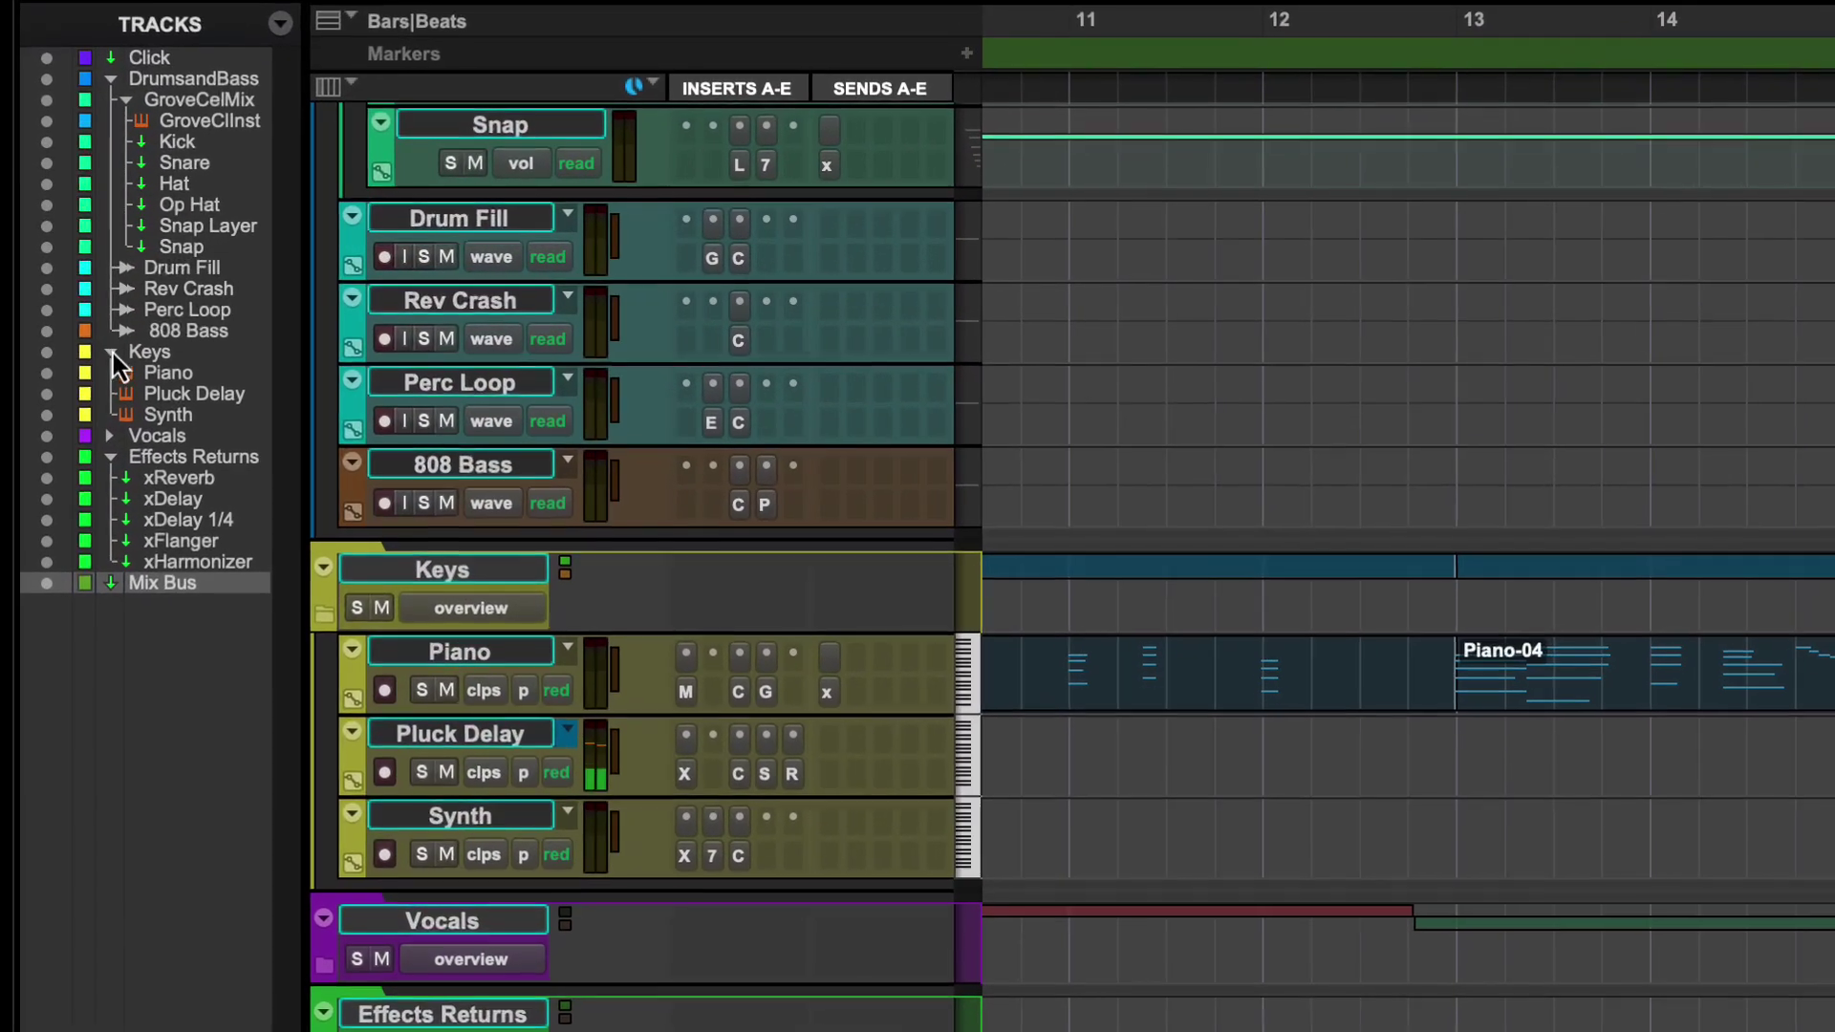
click(49, 302)
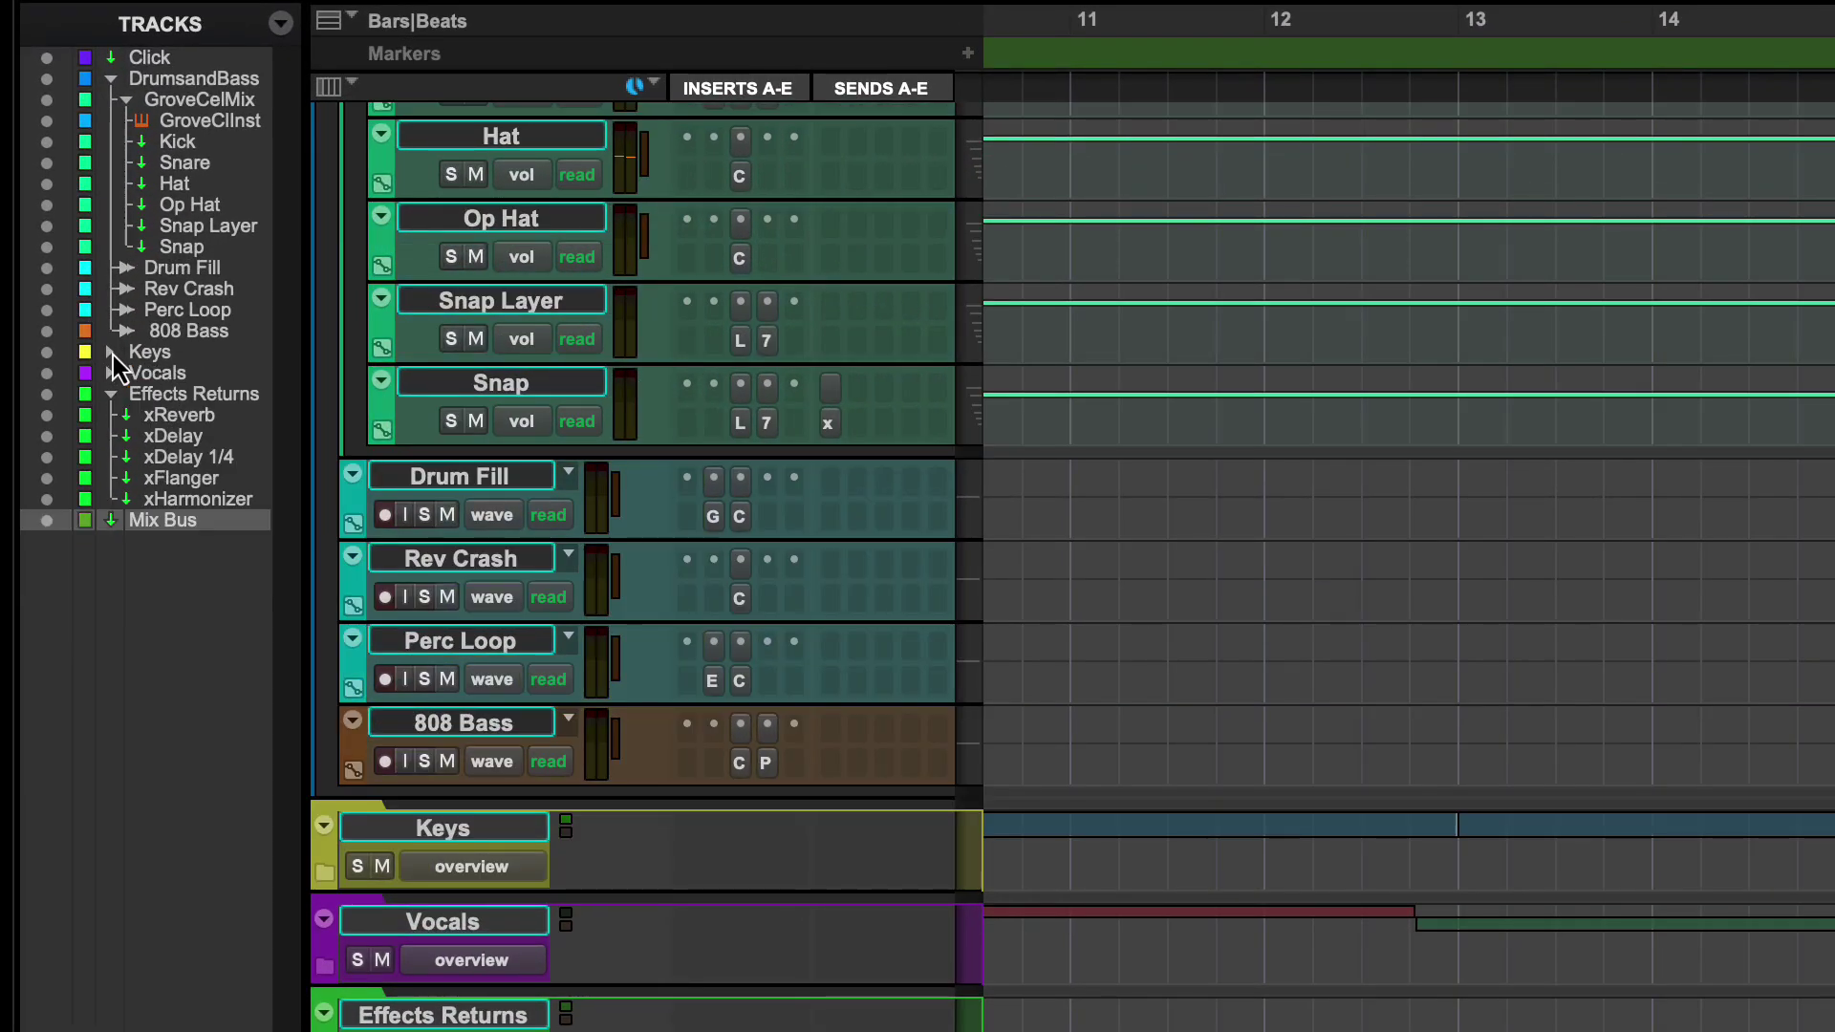
click(111, 81)
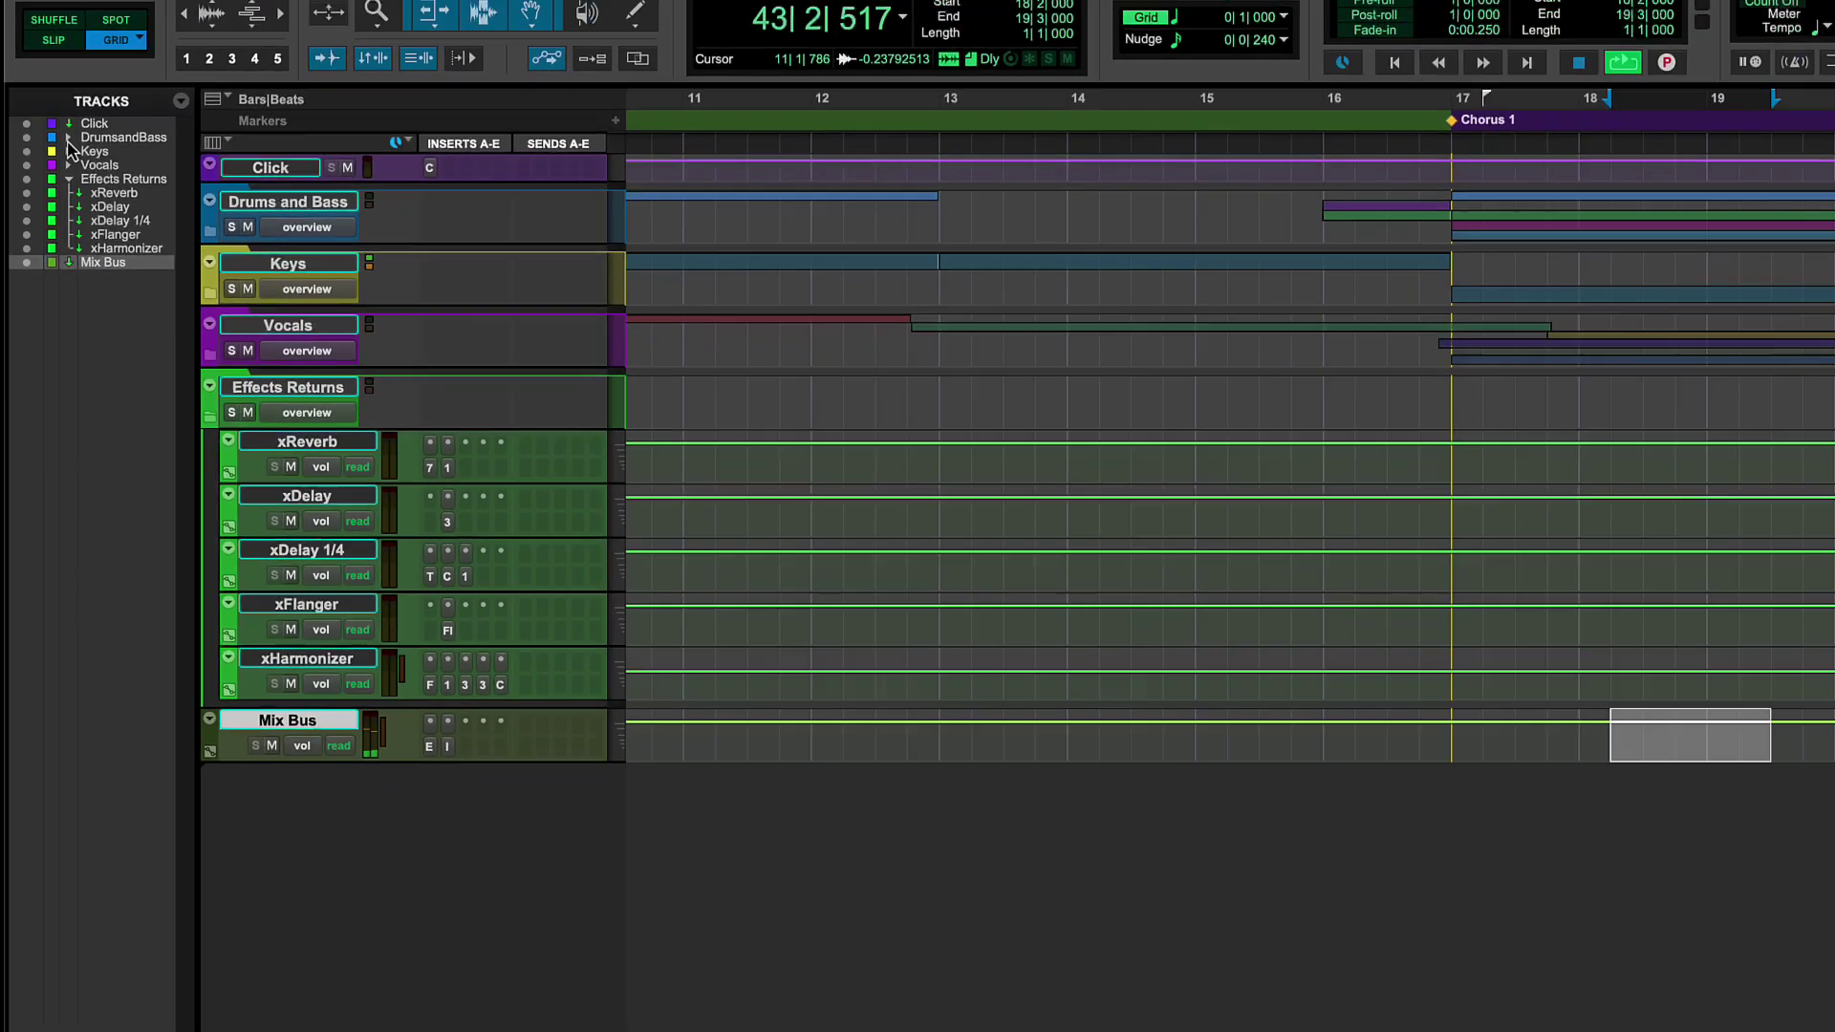
click(110, 80)
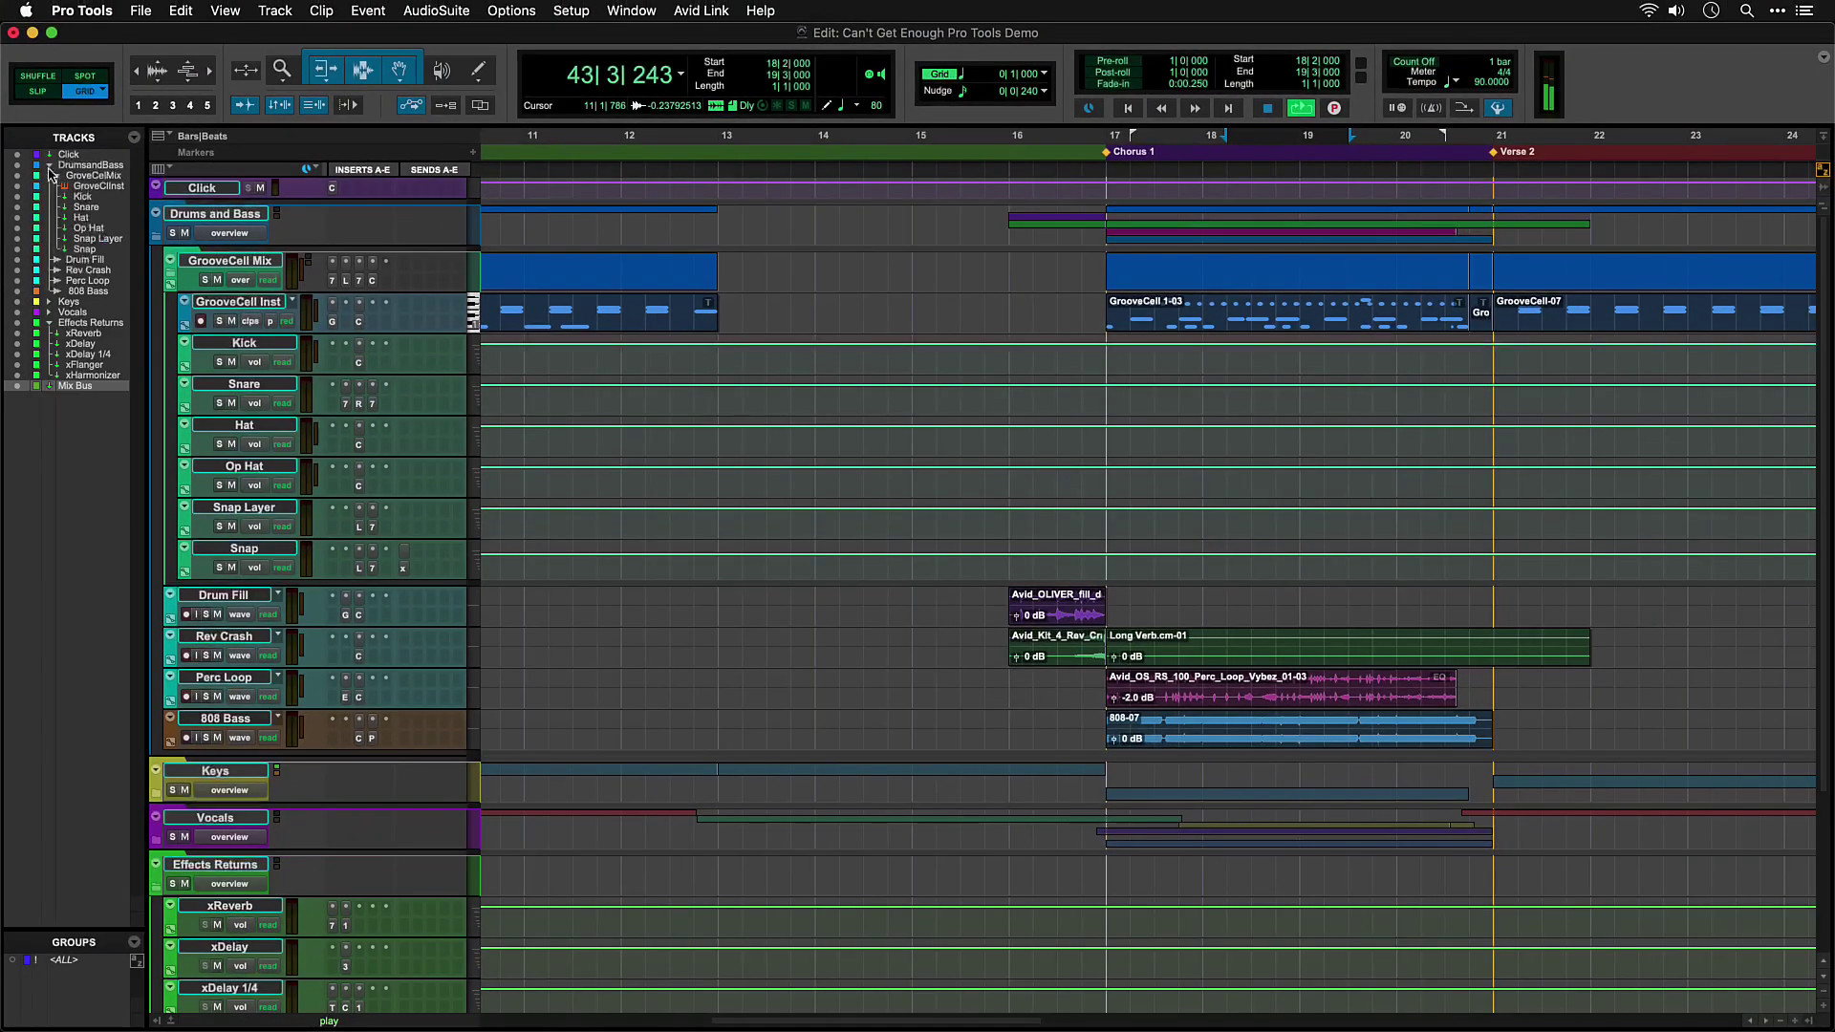
click(49, 304)
Jump playback to the Verse 2 marker and zoom out to the whole song
click(1224, 108)
click(1505, 155)
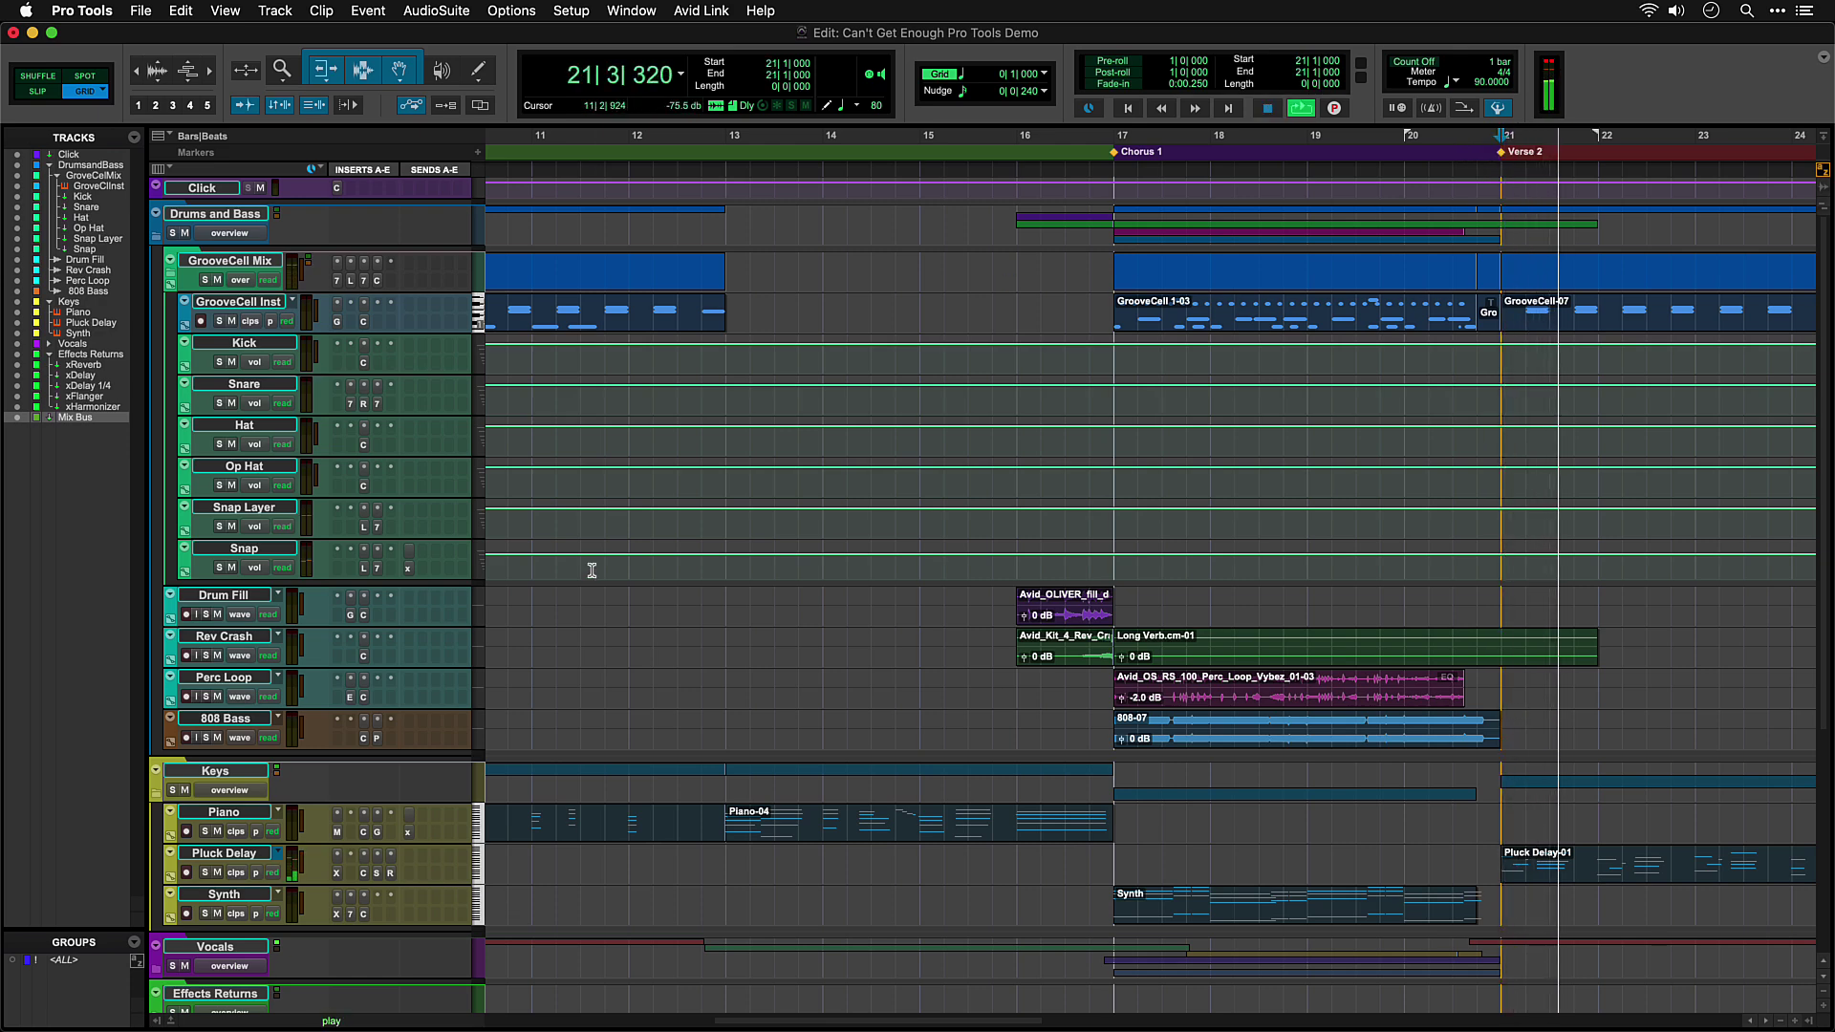
key(r)
key(r)
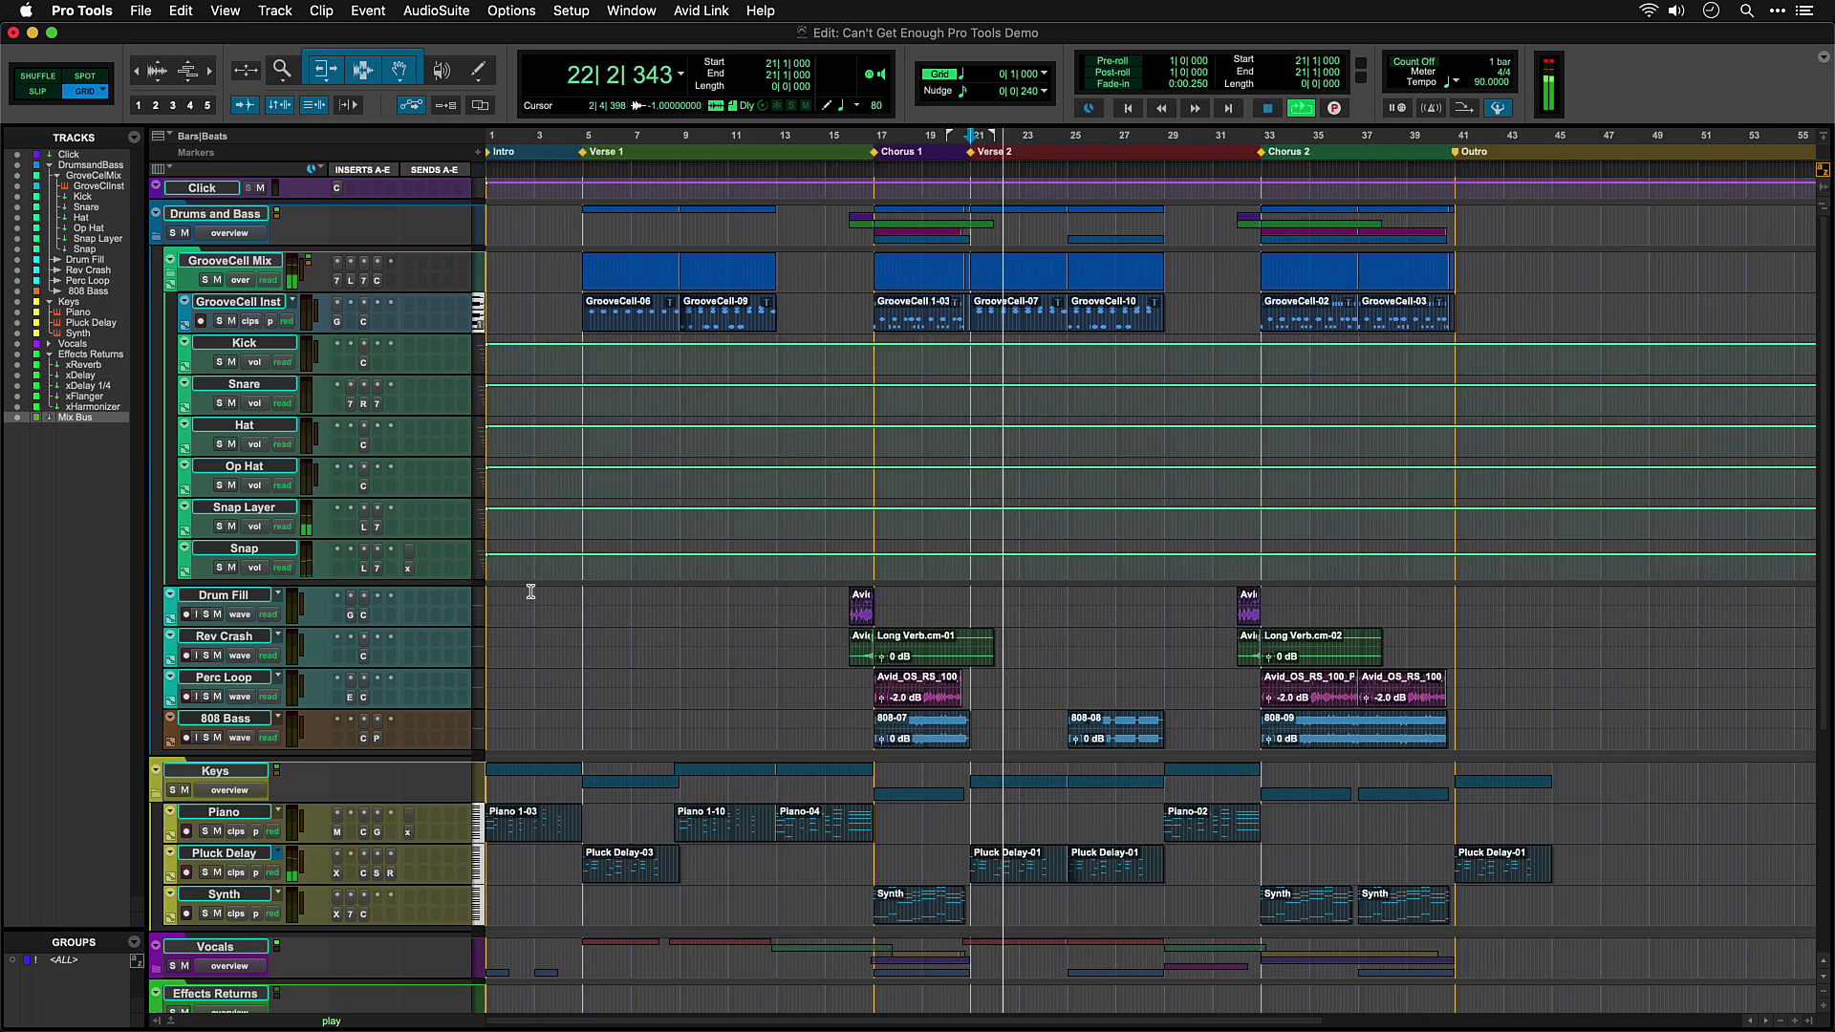